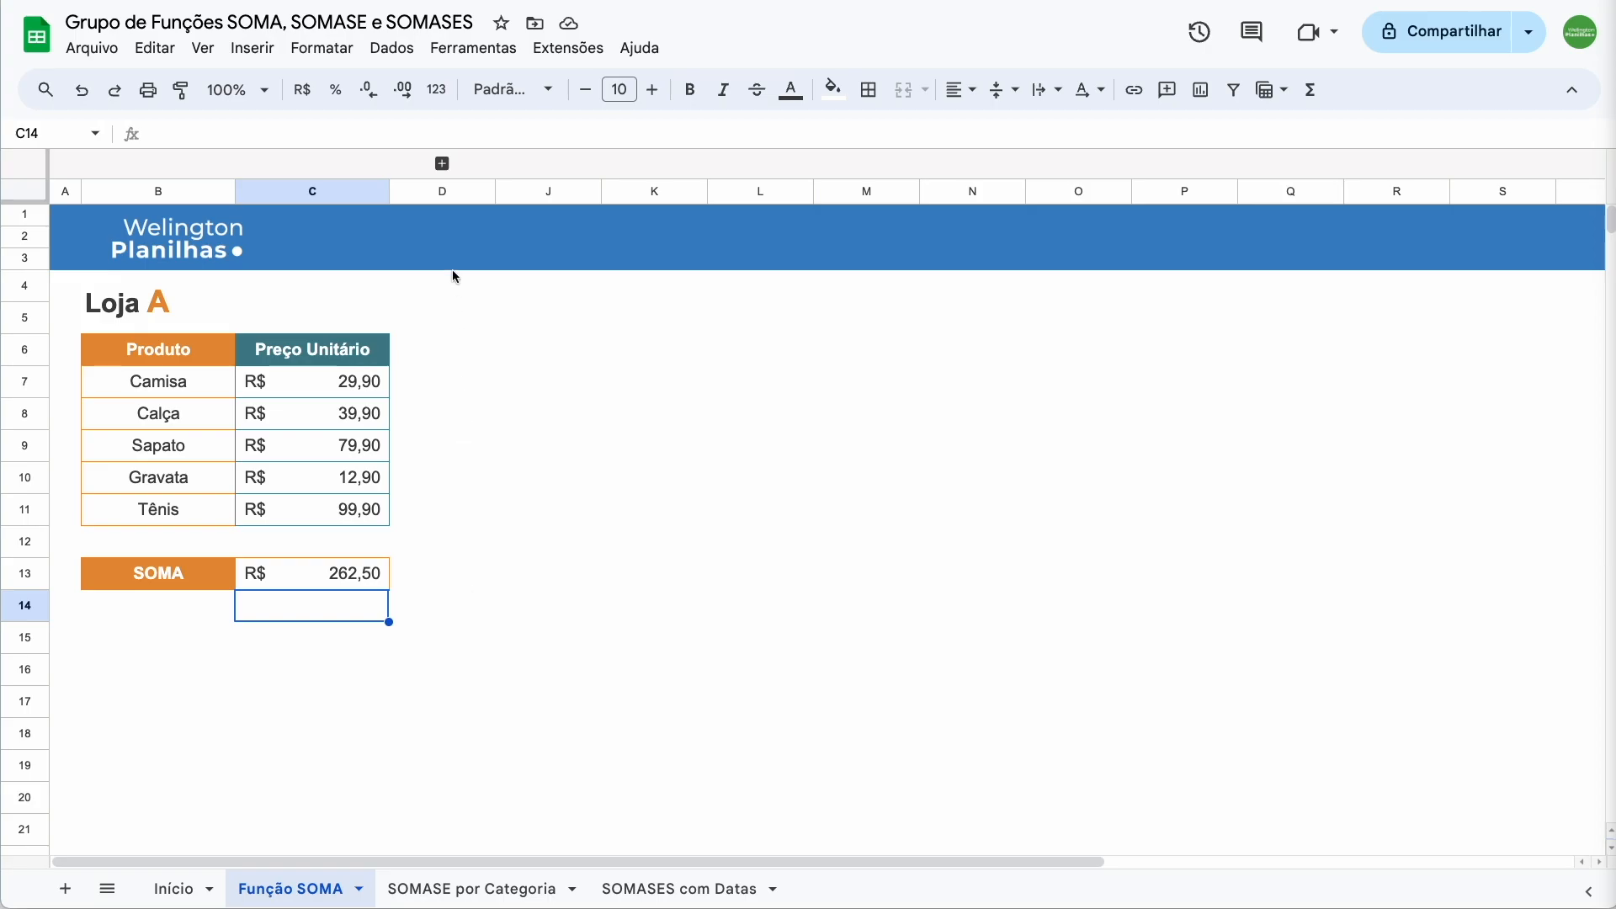
Expand the grouped columns E–I to show the Loja B and Loja C price tables
left_click(442, 163)
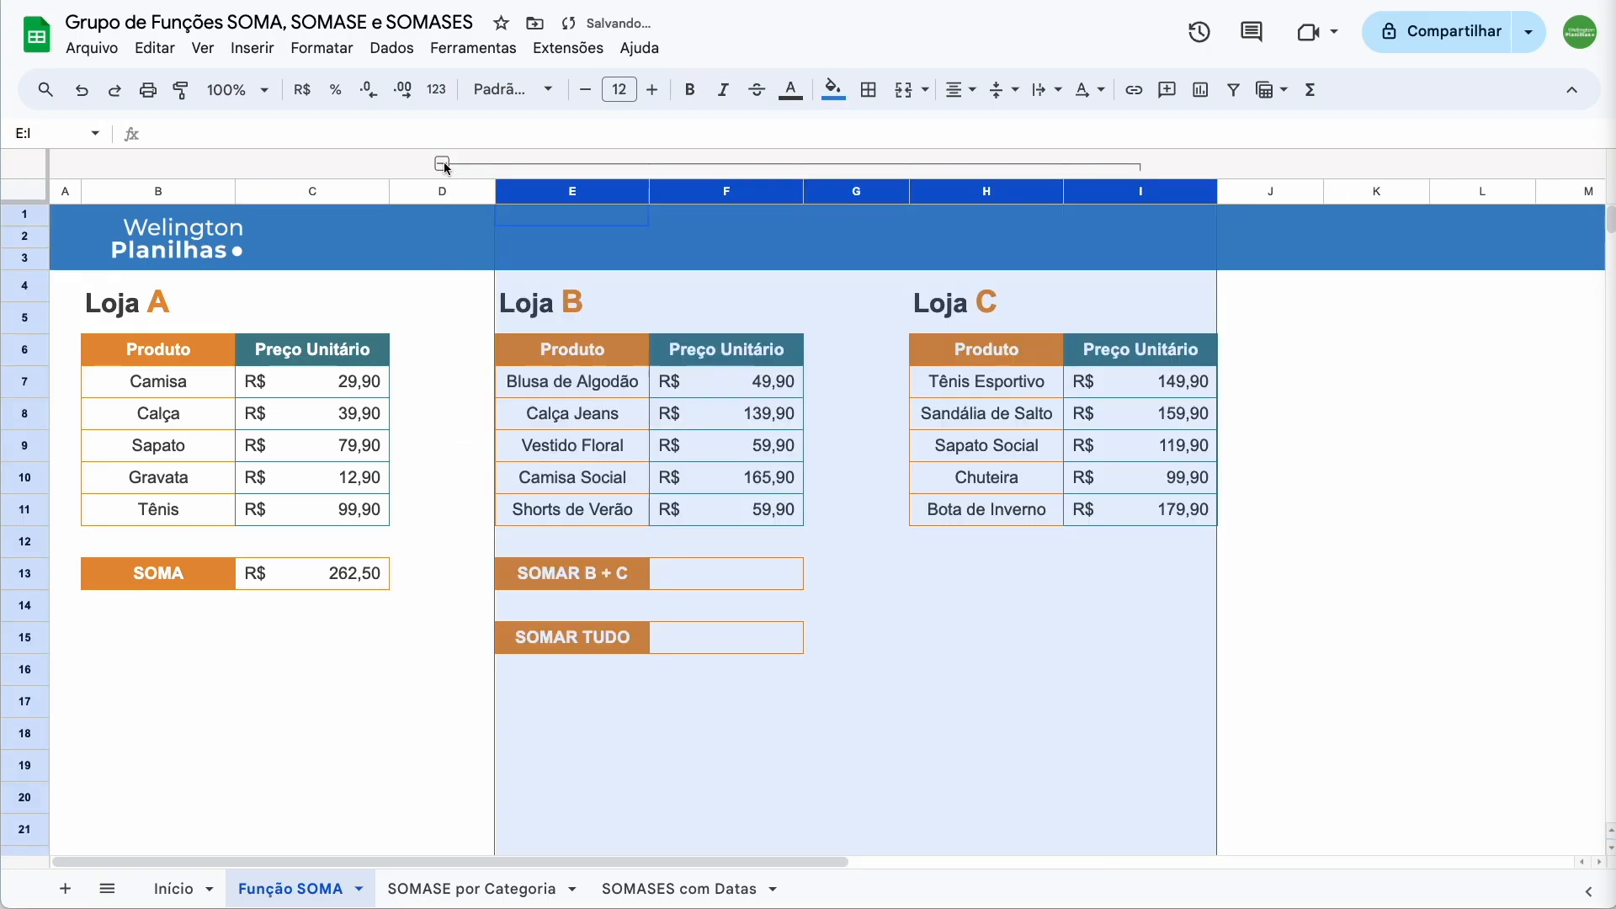
Enter =SOMA(F7:F11;I7:I11) in F13 so SOMAR B + C totals R$ 1.185,00
left_click(554, 303)
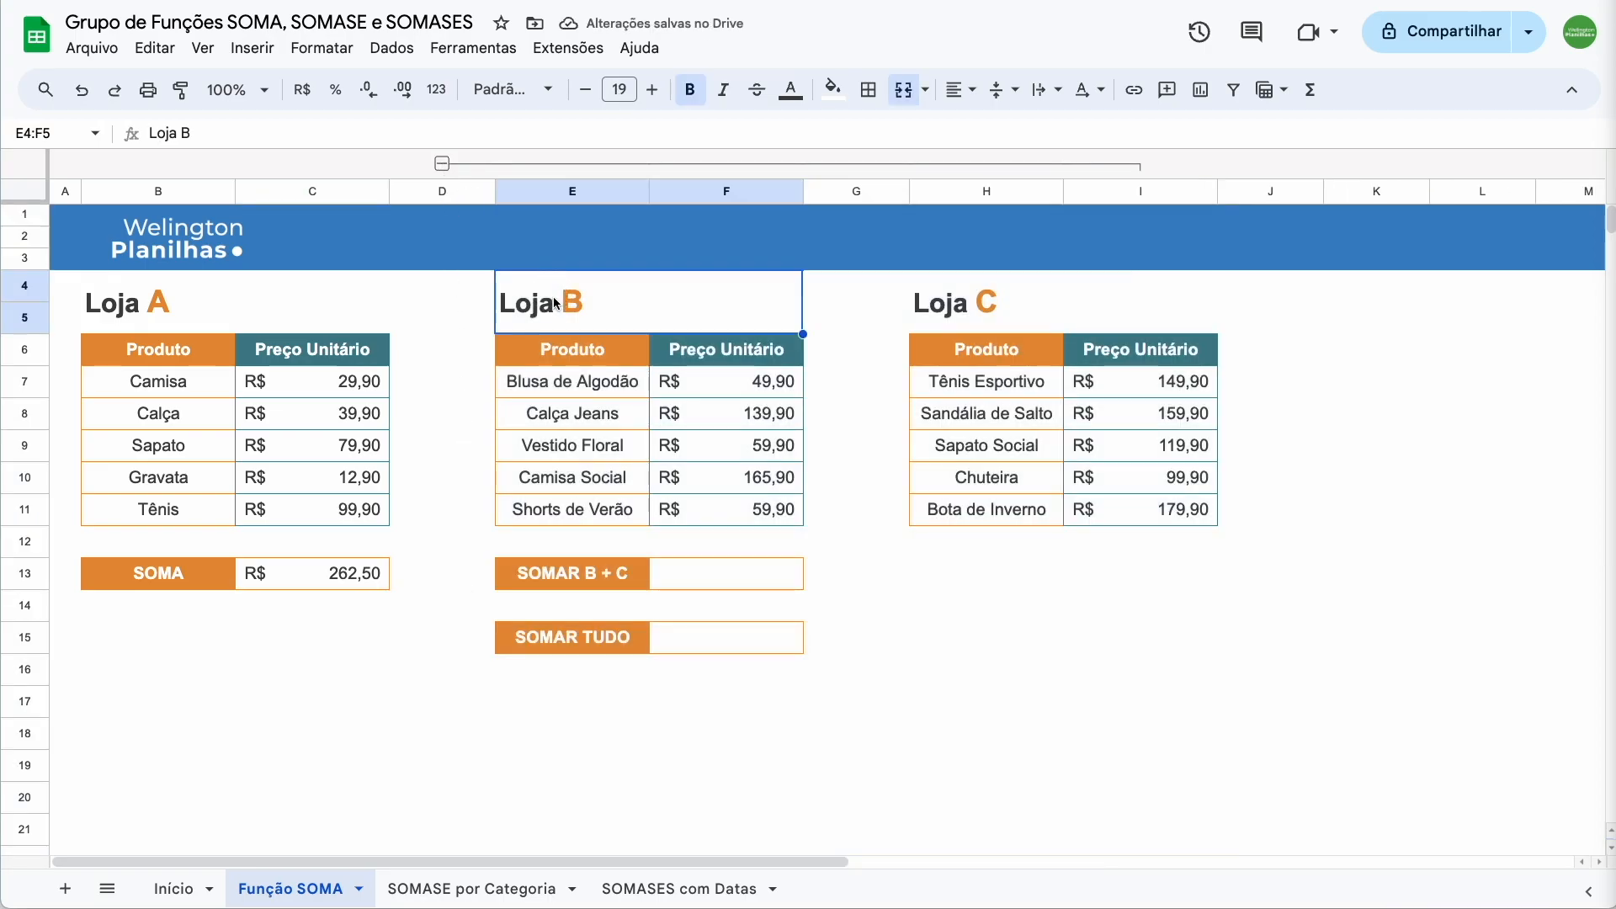
left_click(1006, 305)
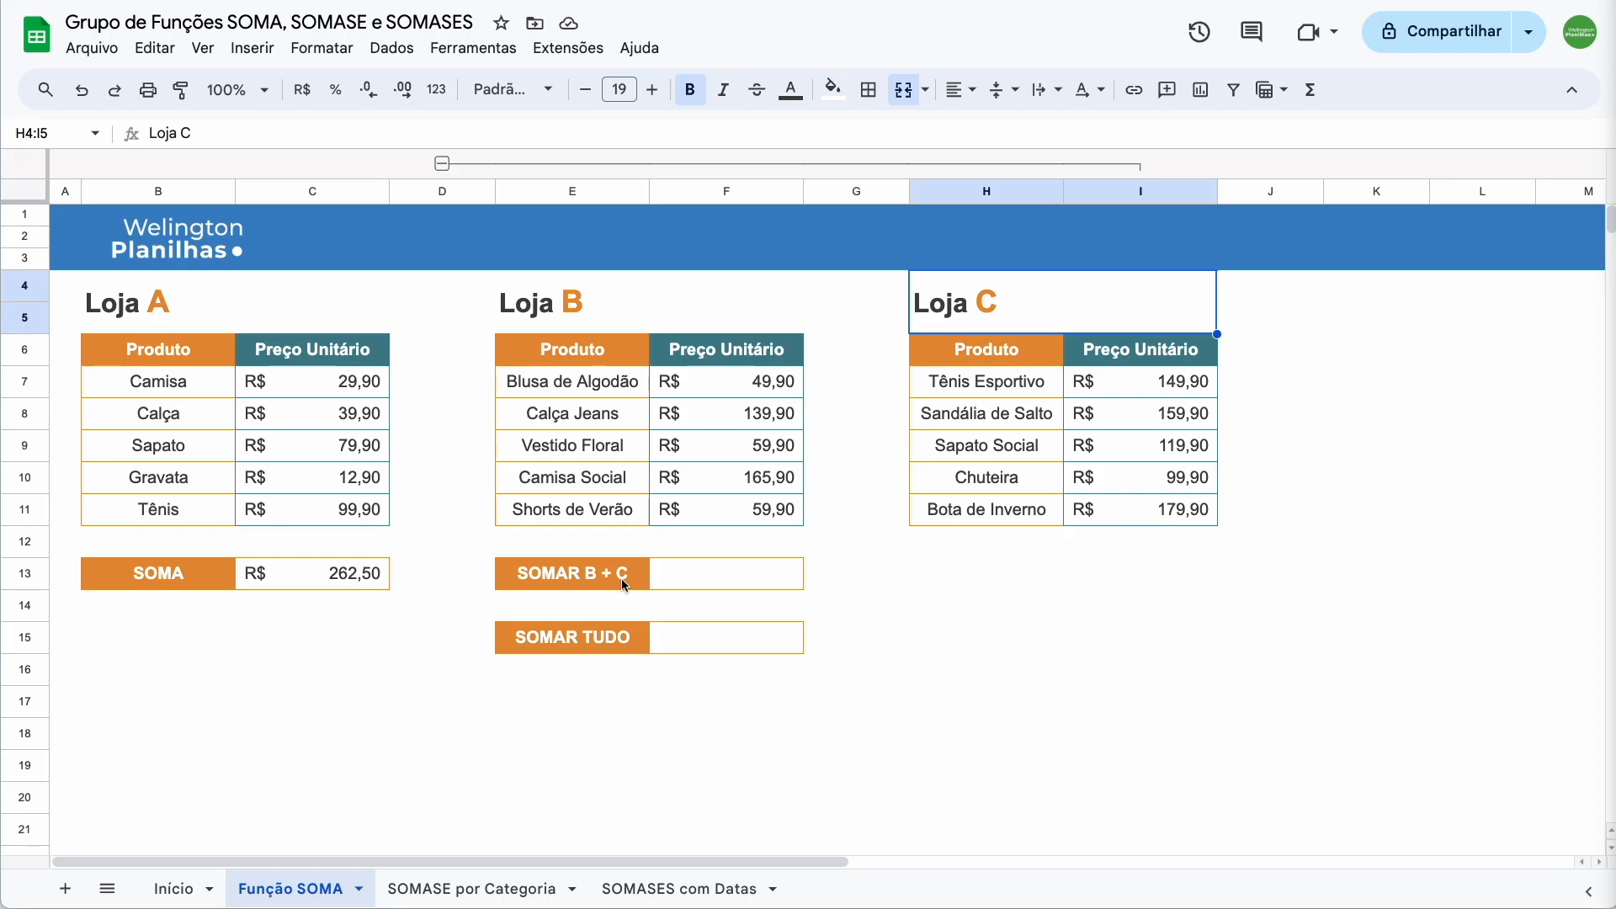
left_click(670, 586)
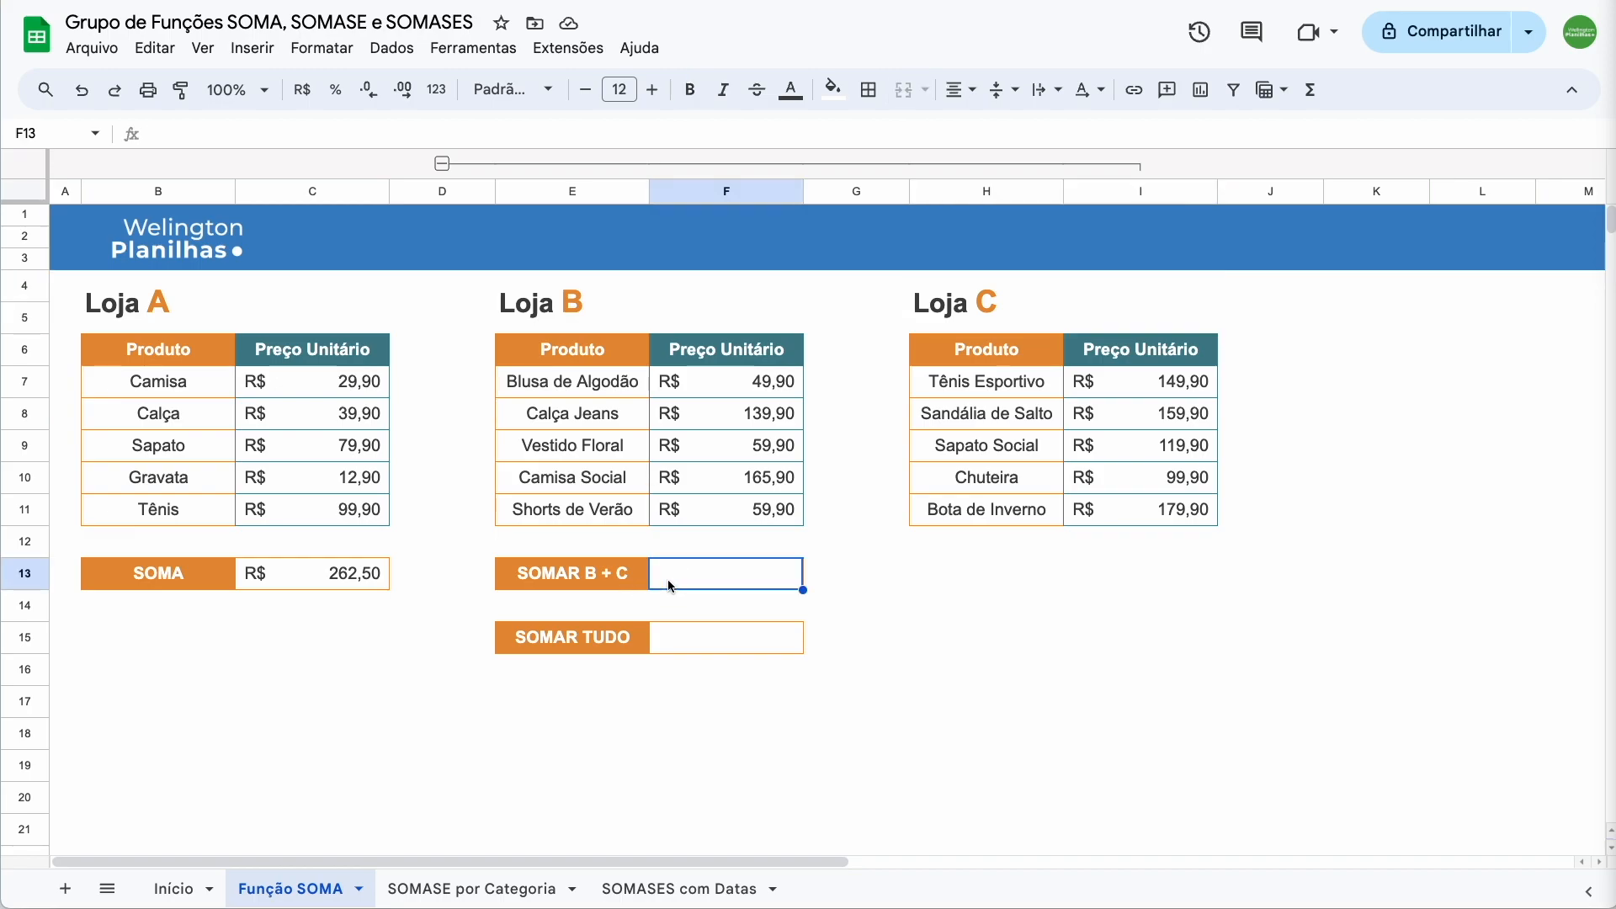
type("=som")
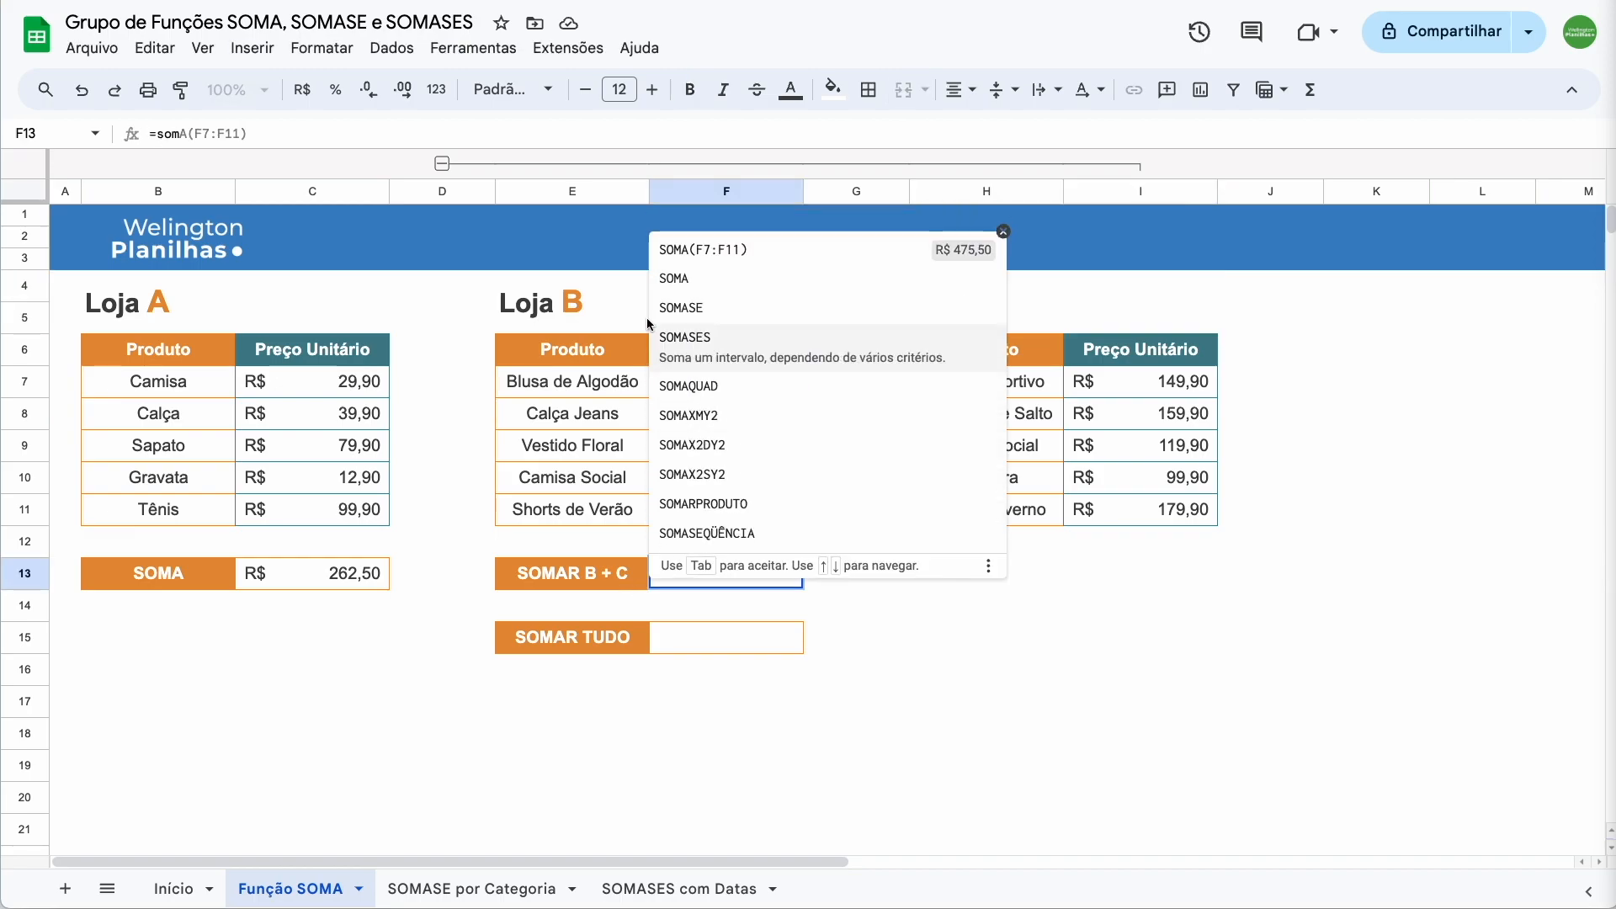
left_click(673, 276)
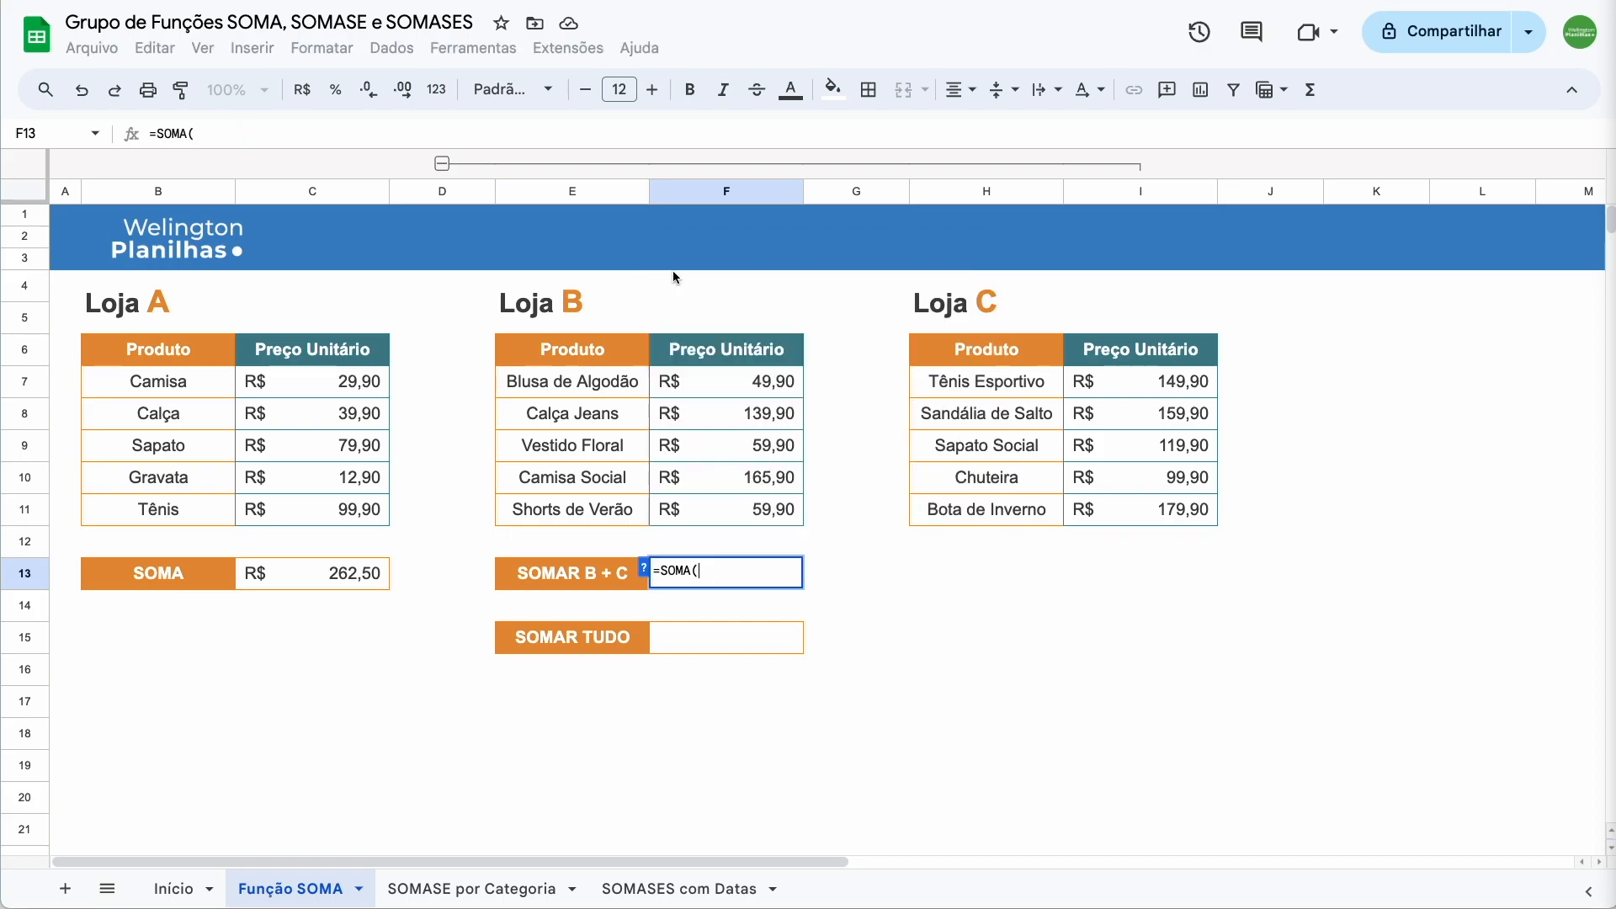
left_click_drag(740, 381, 740, 523)
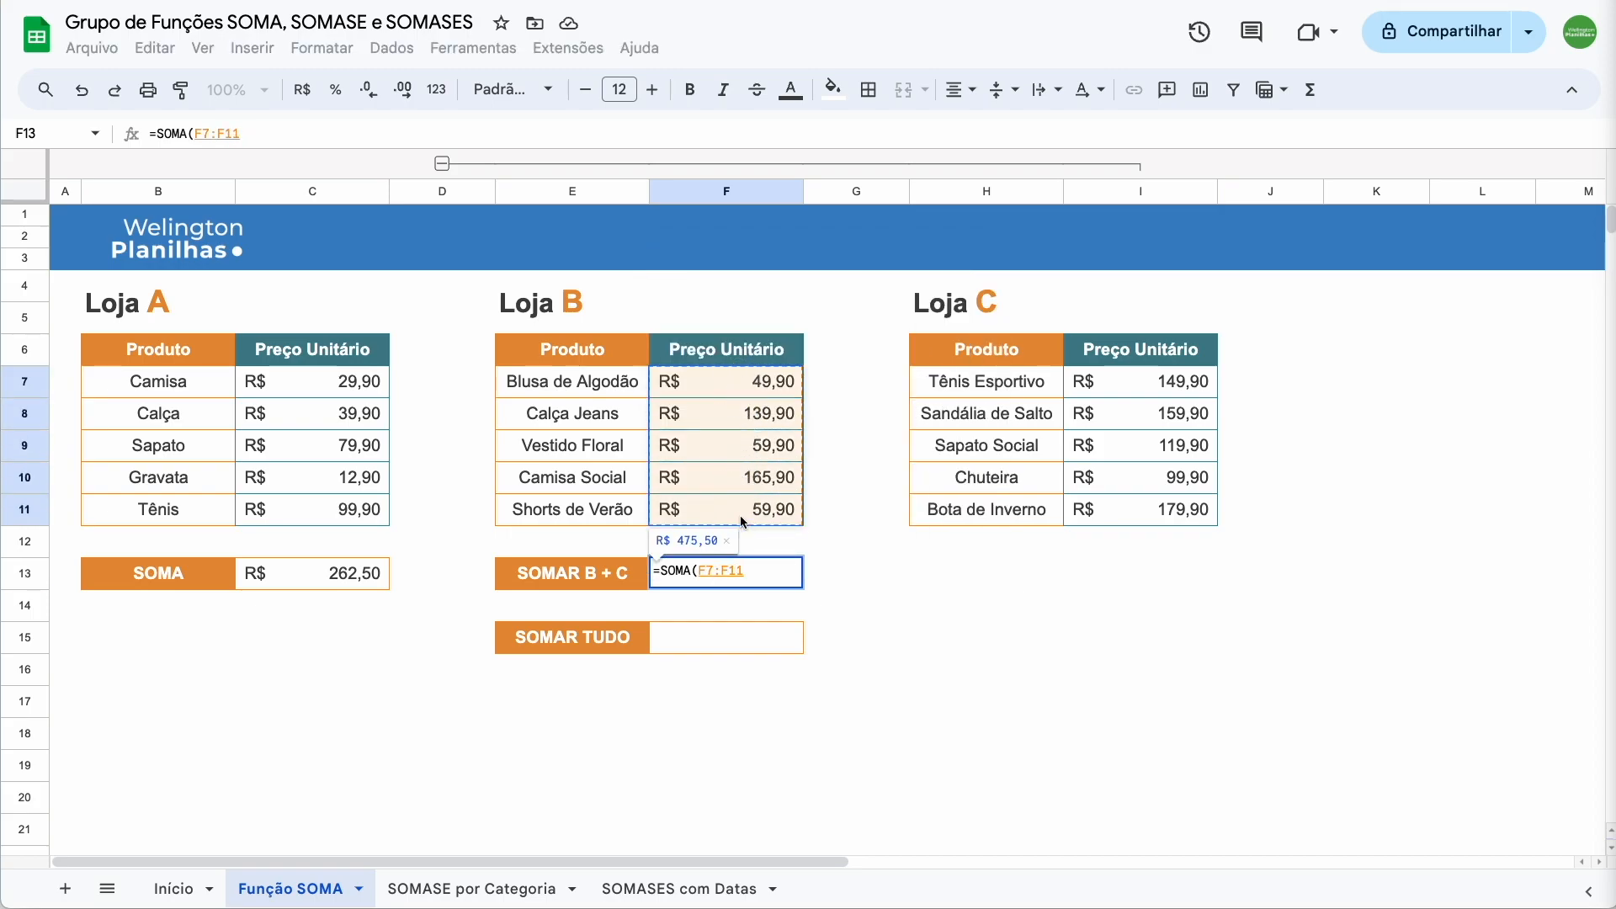
type(";")
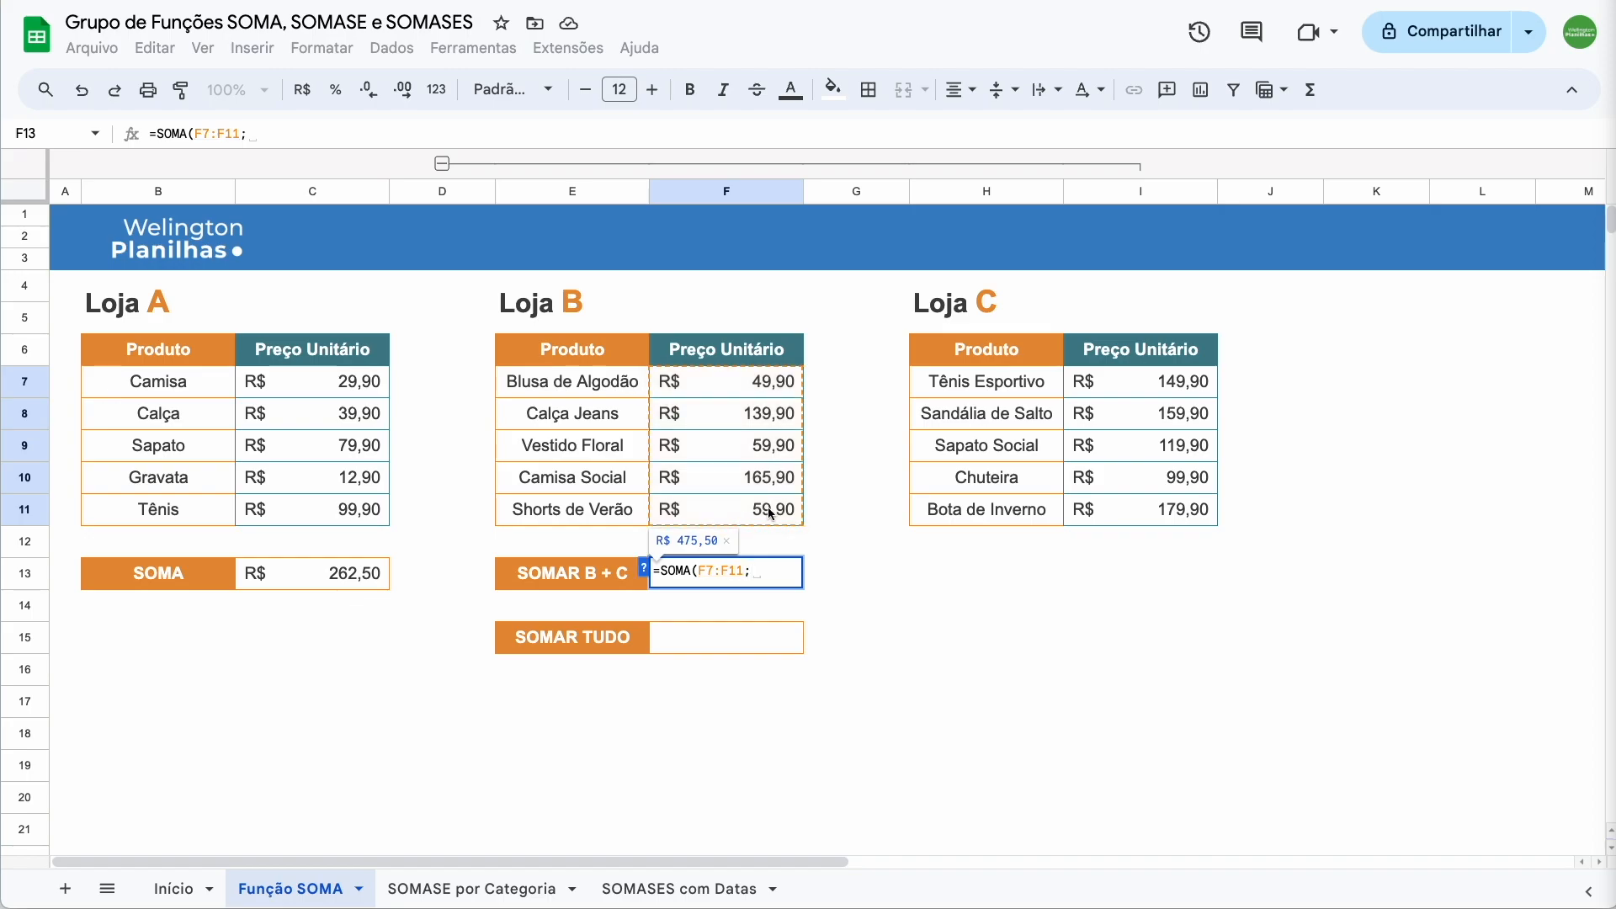
left_click_drag(1180, 380, 1182, 507)
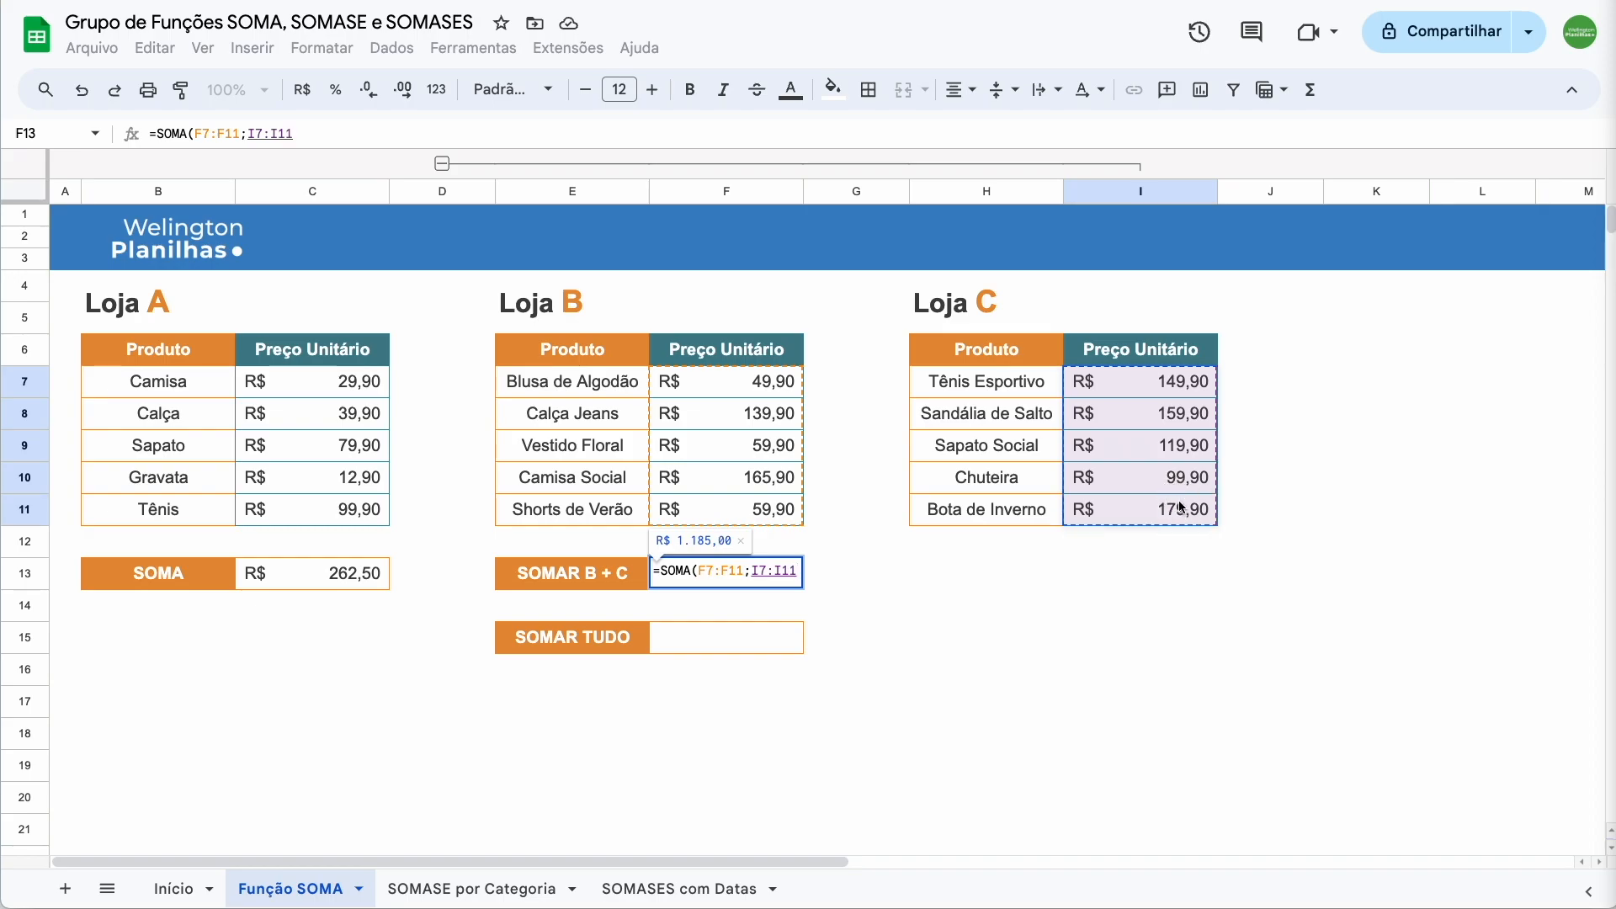
type(")")
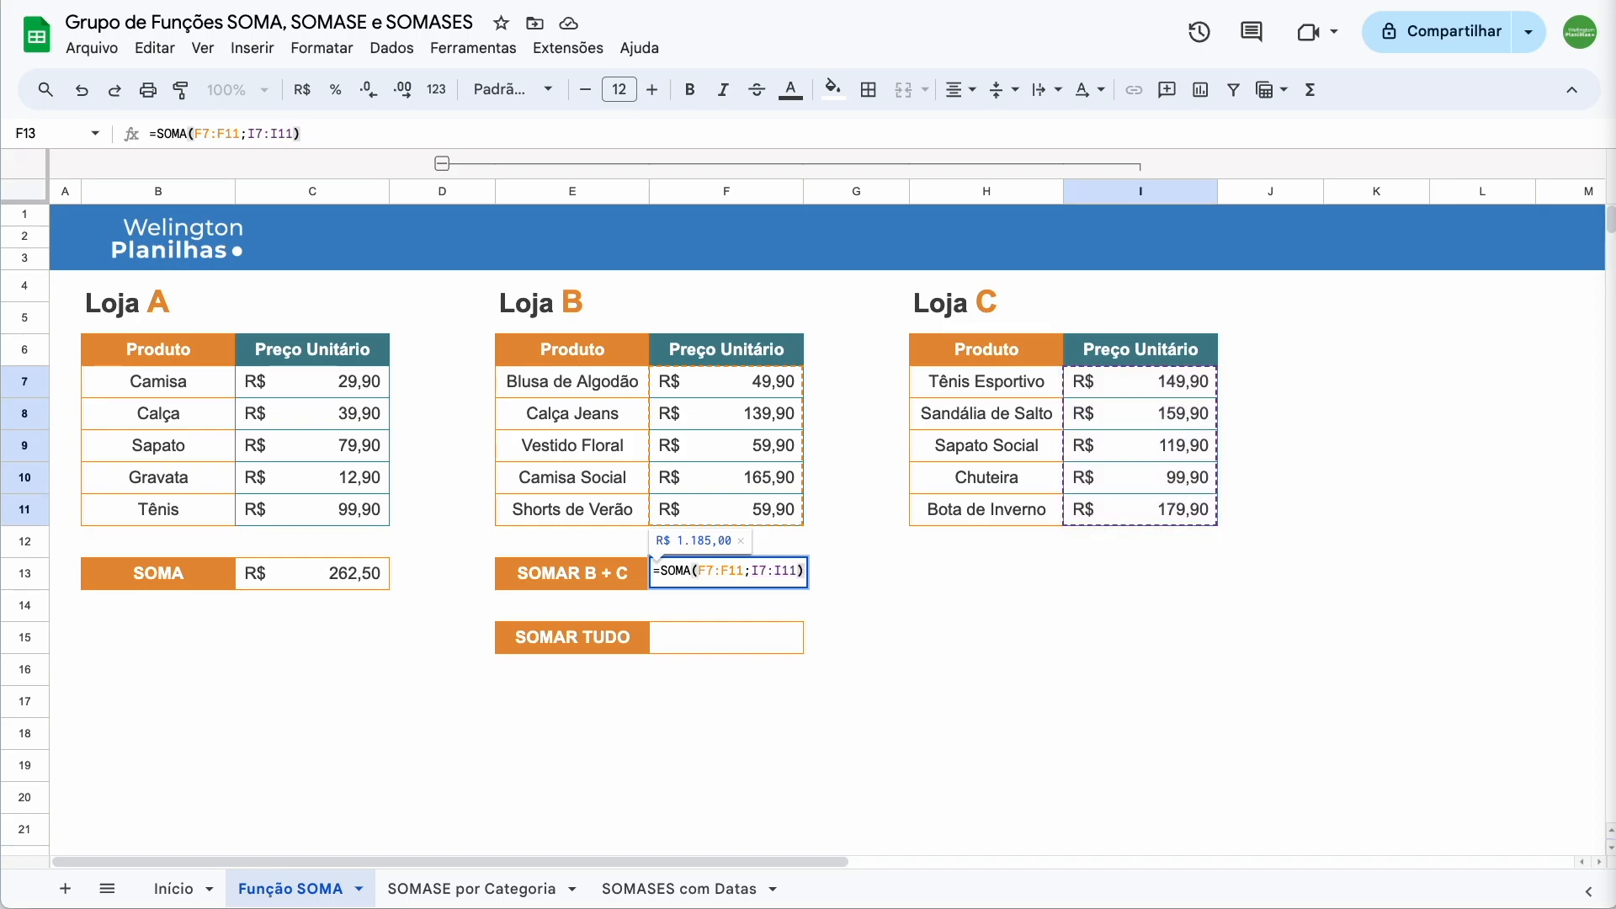
key("Return")
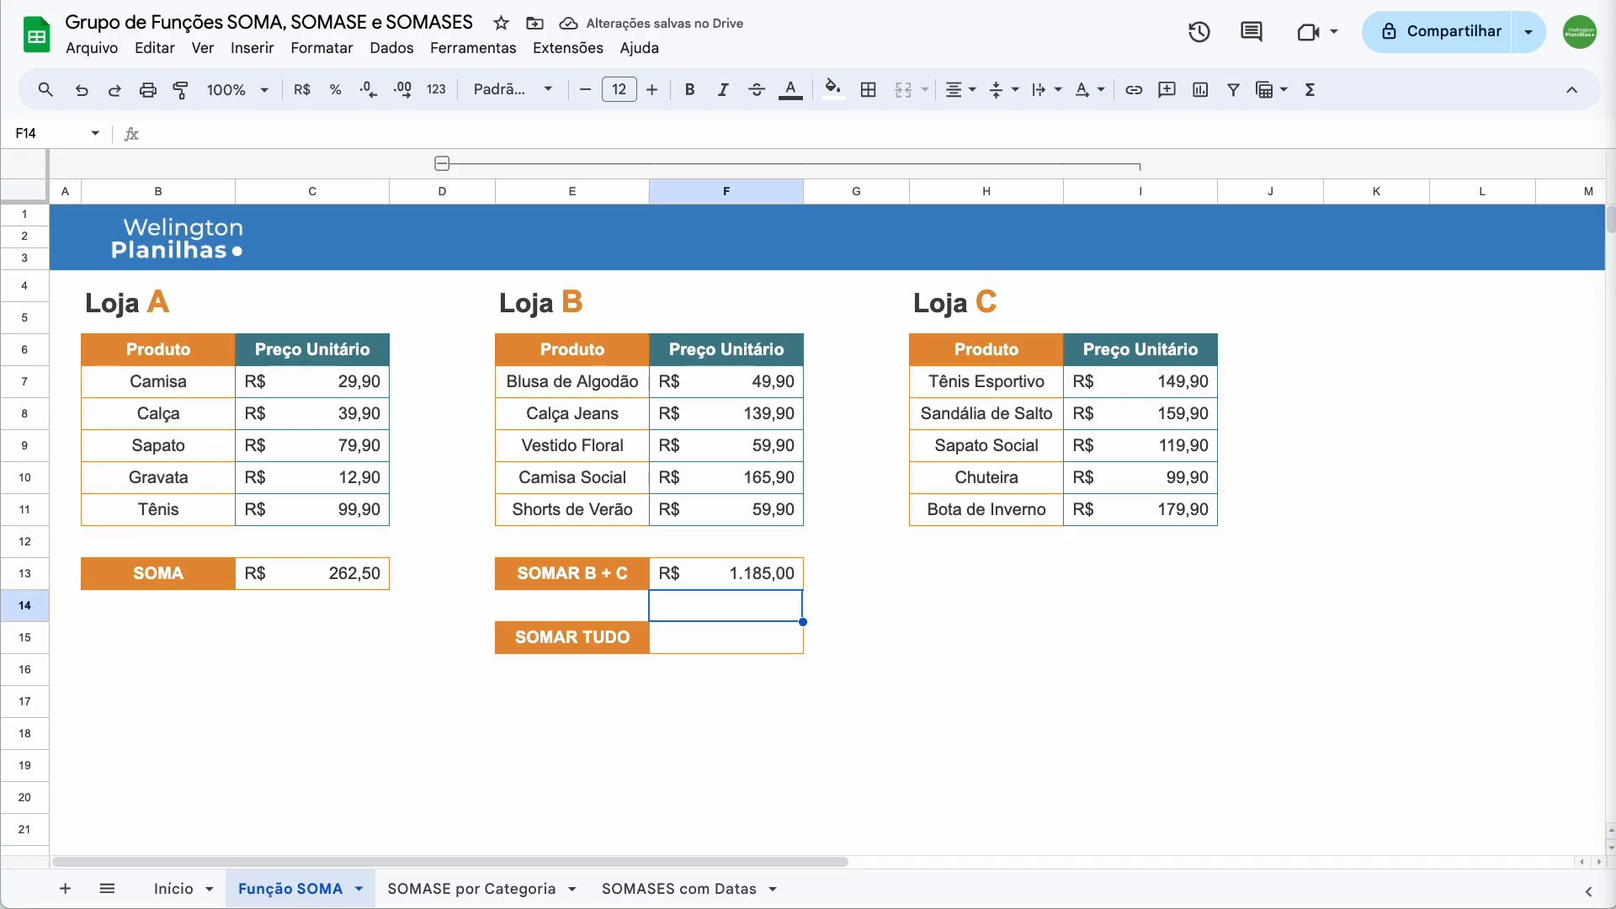
left_click(695, 648)
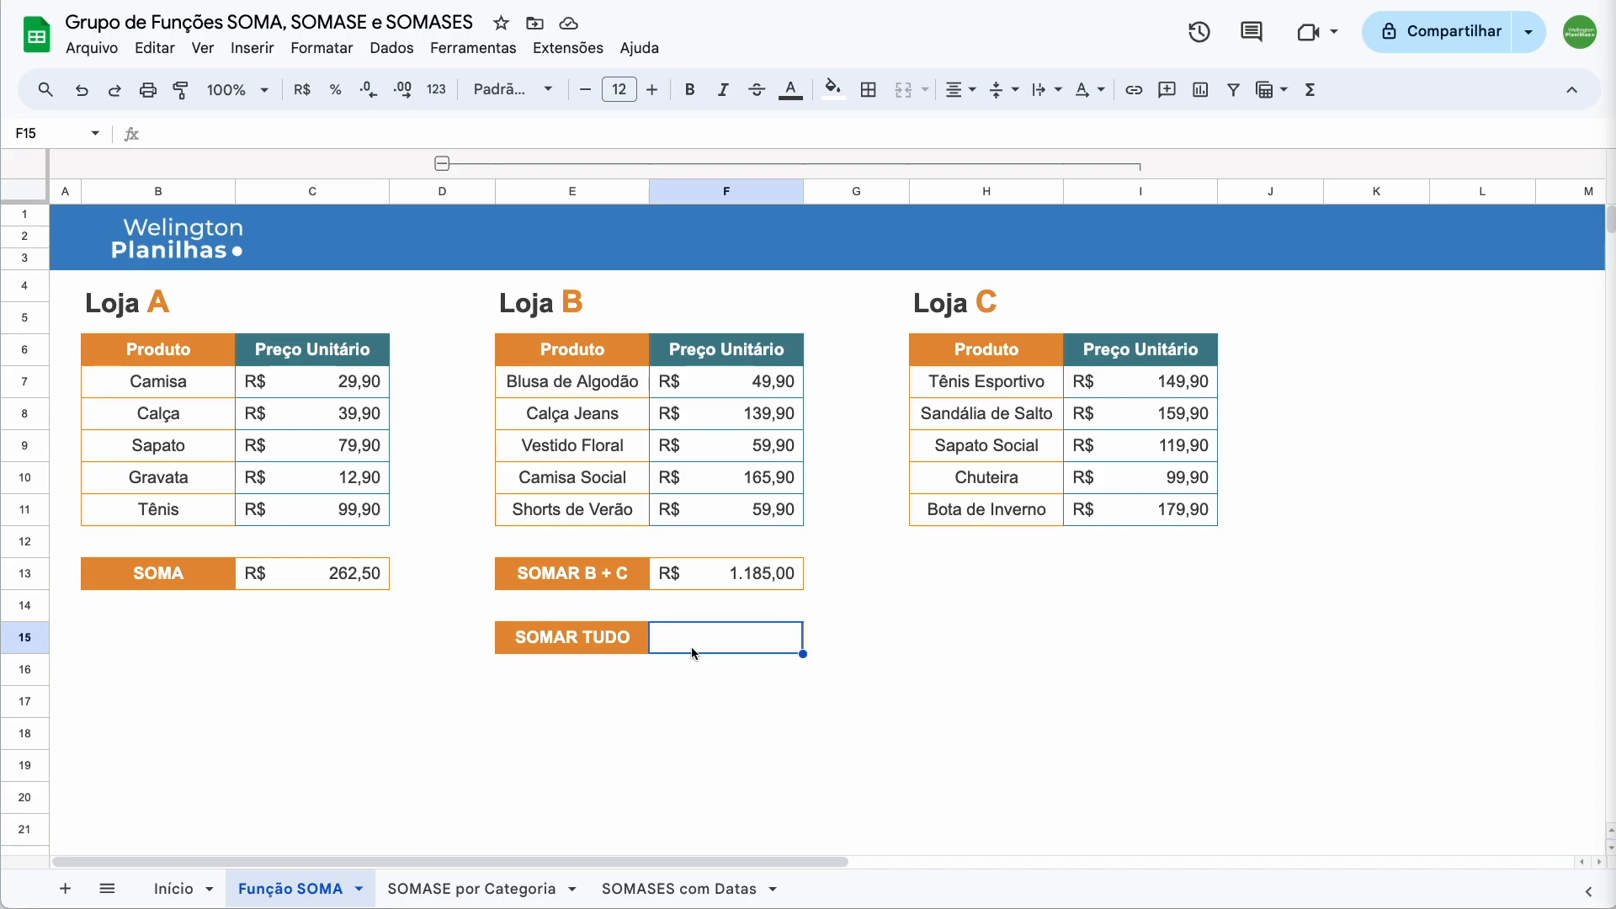
Enter =SOMA(C13;F13) in F15 so SOMAR TUDO shows R$ 1.447,50
type("=")
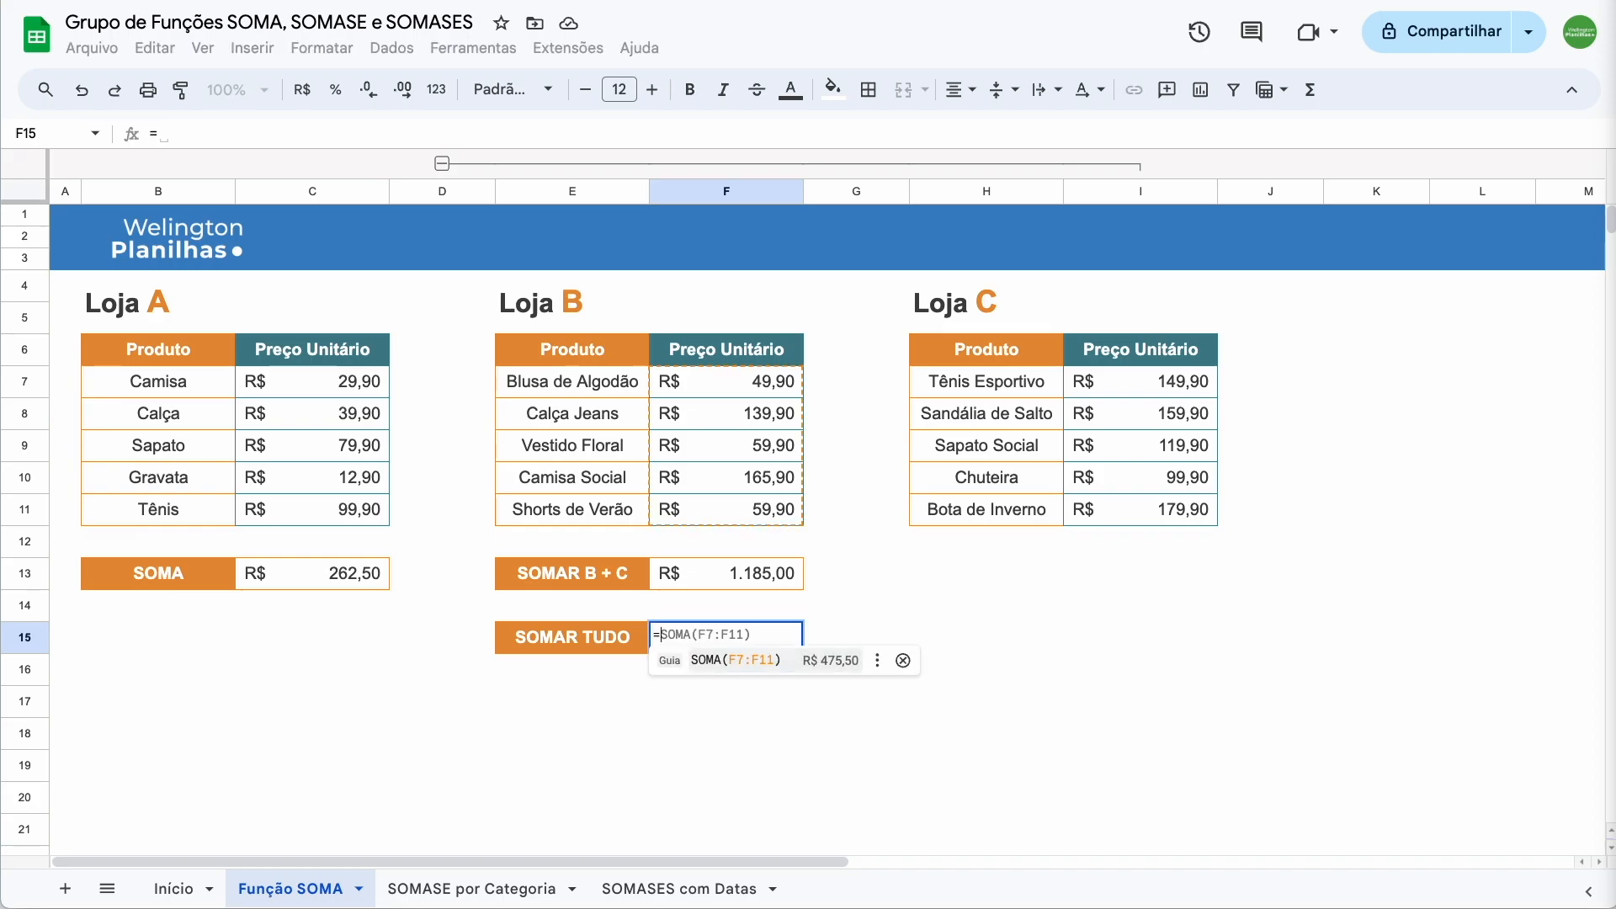
type("soma")
key("Down")
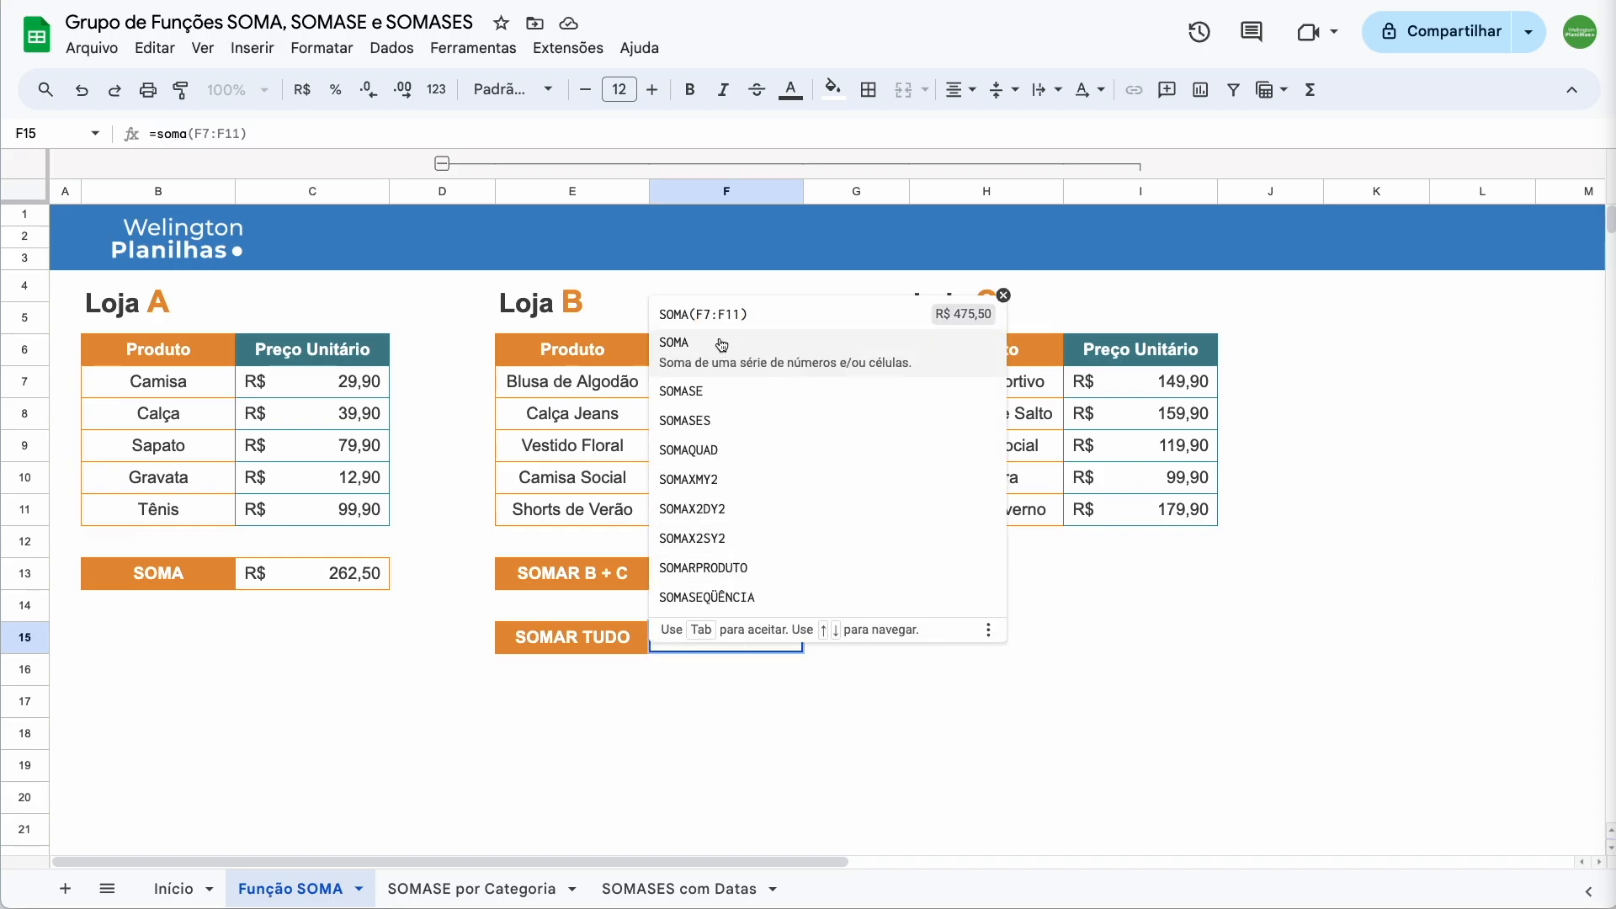
key("Tab")
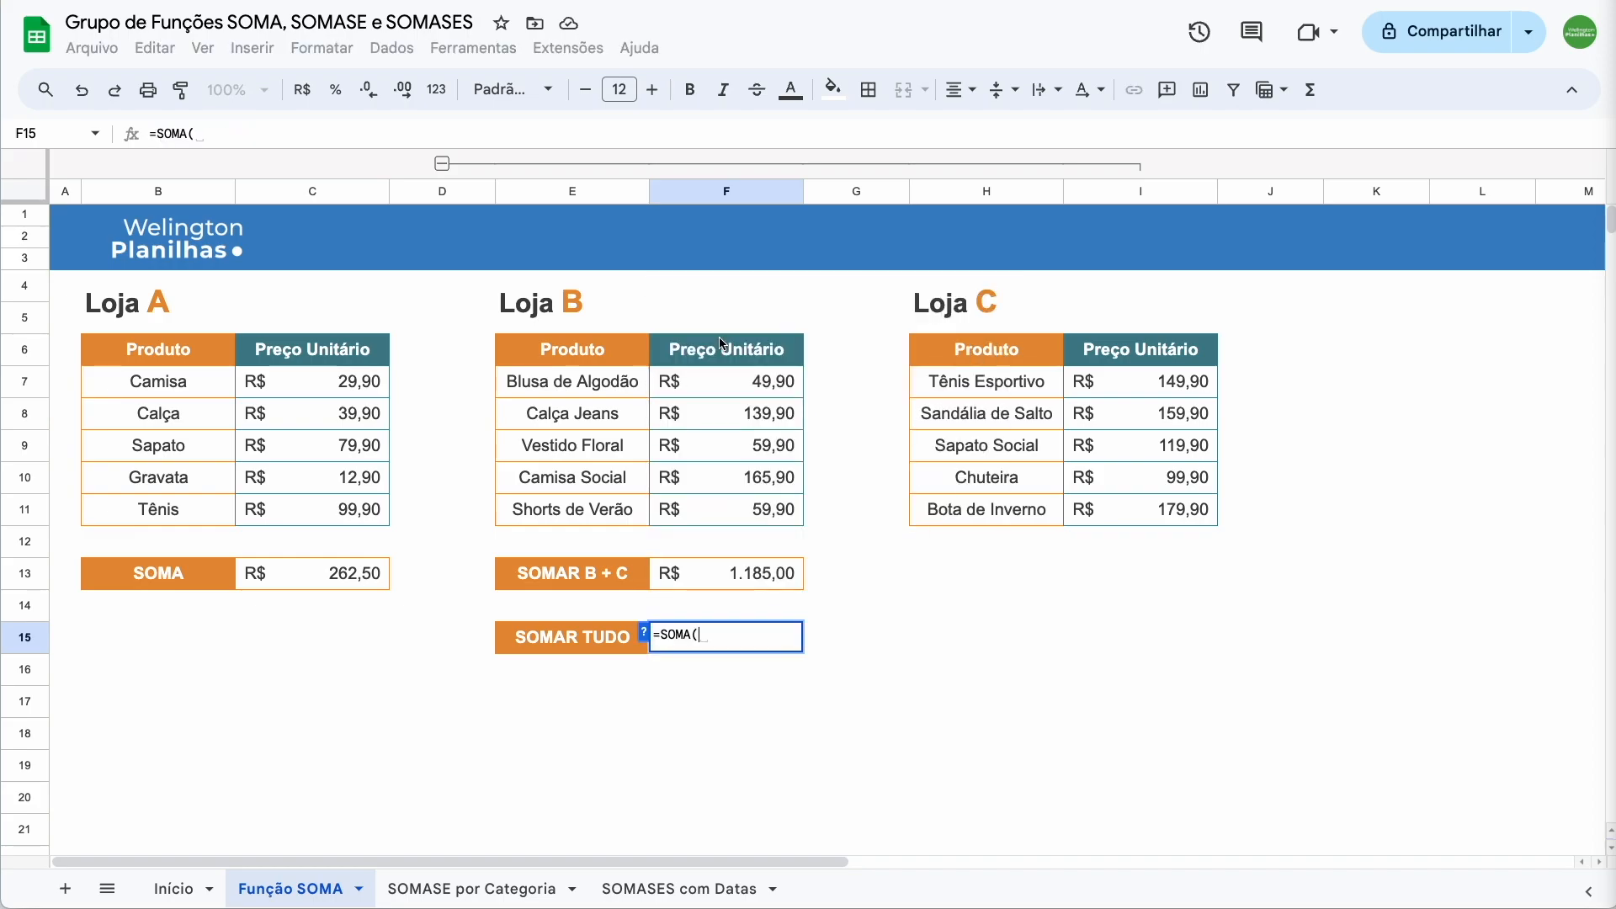
left_click(316, 578)
type(";")
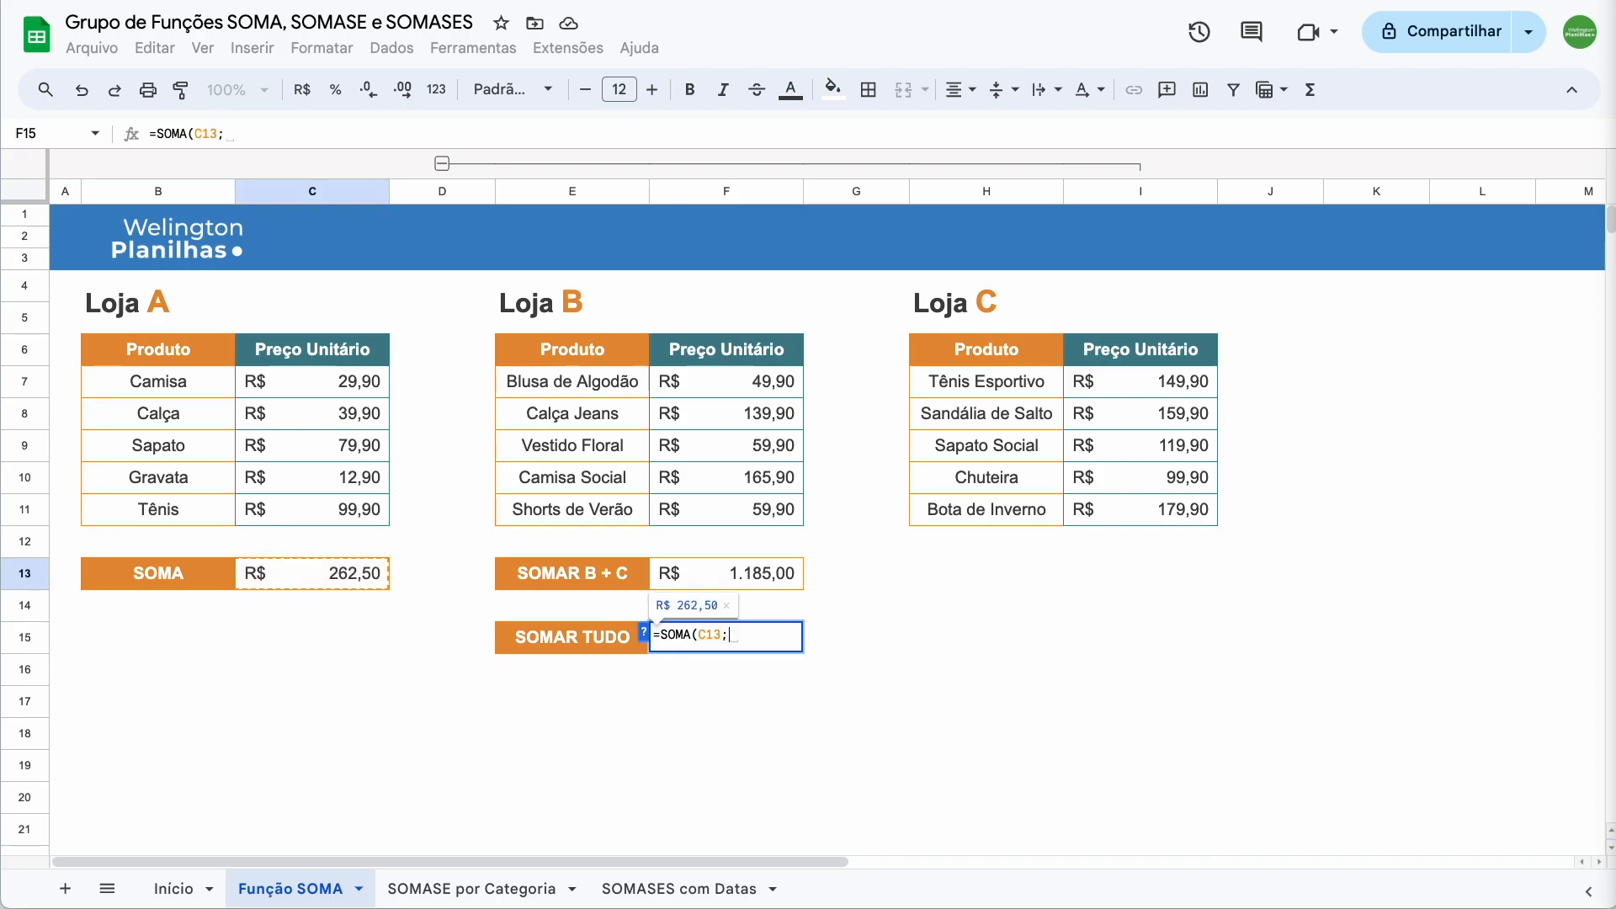
left_click(721, 588)
type(")")
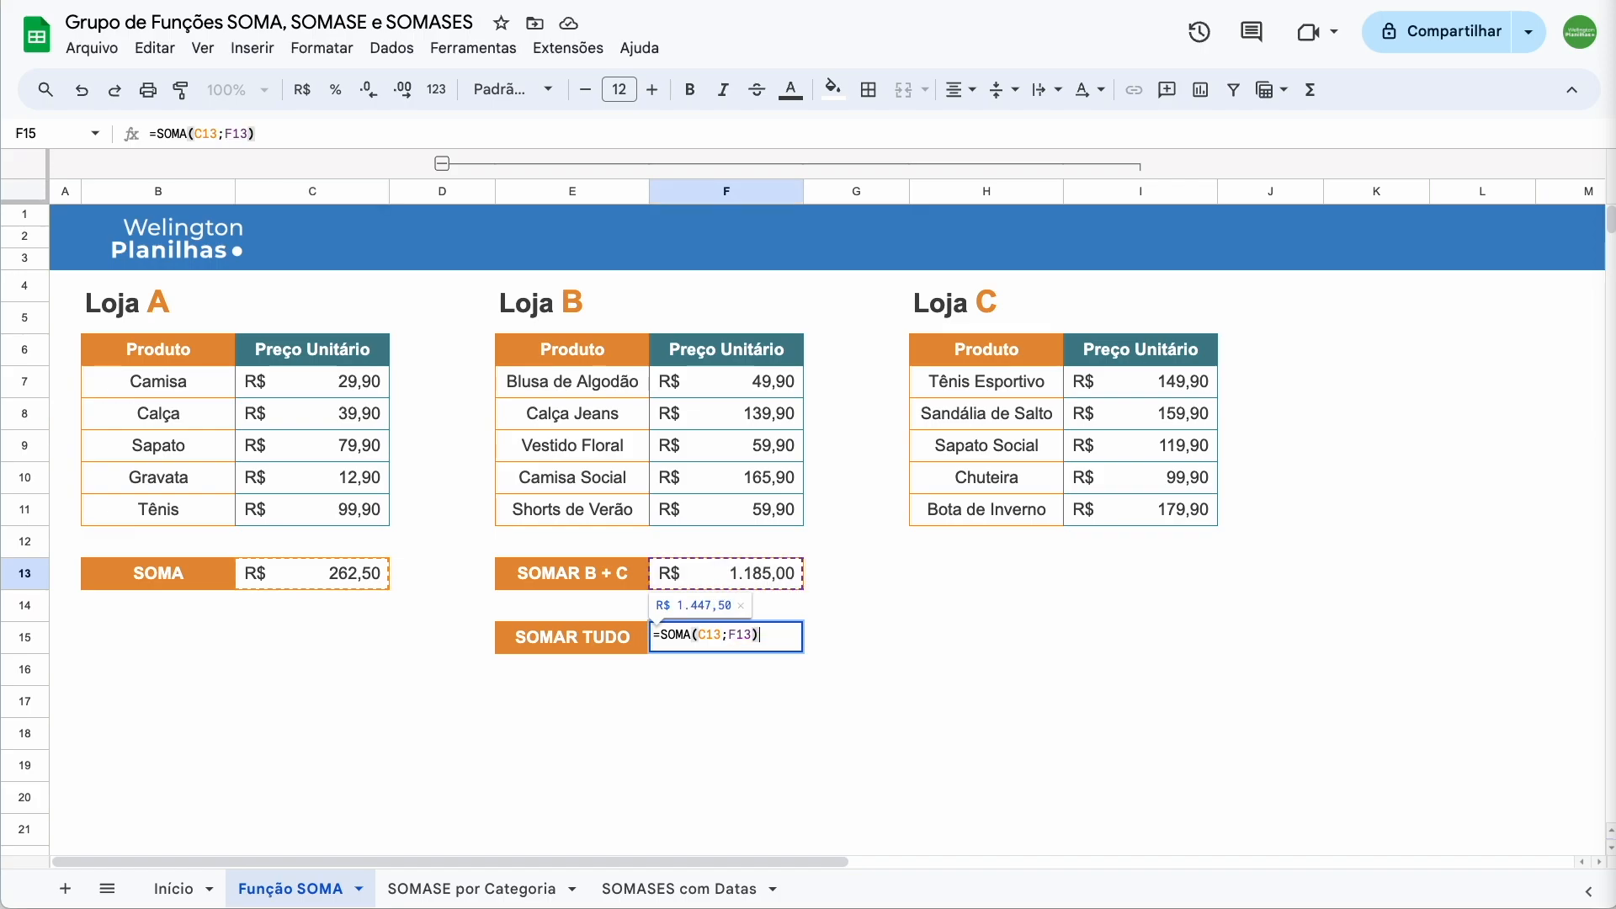
key("Return")
left_click(715, 697)
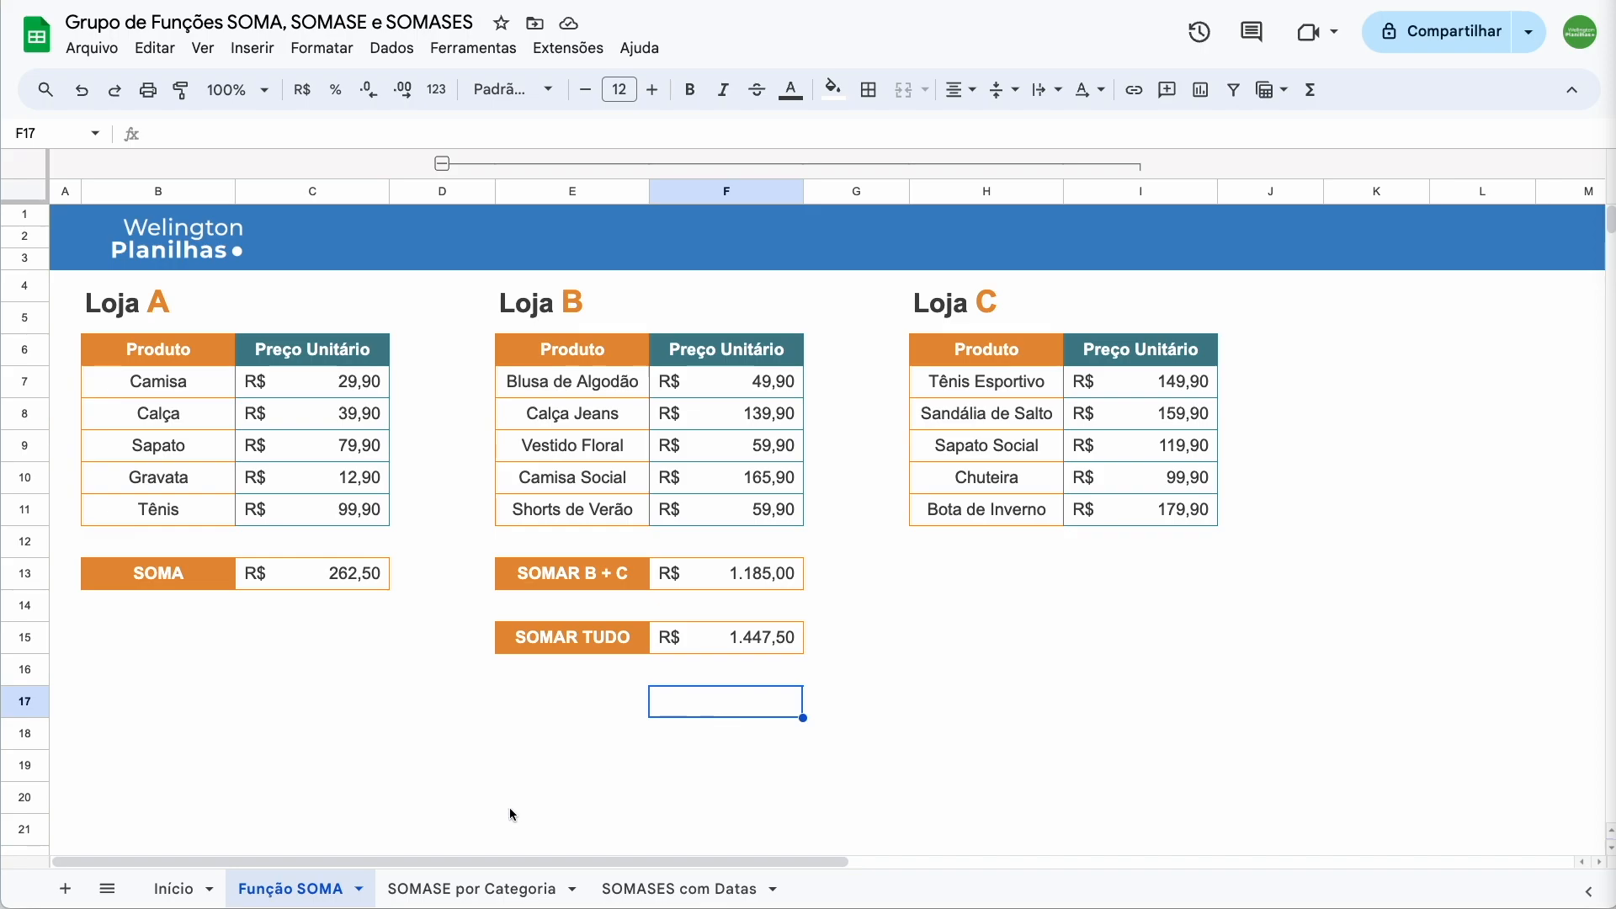
Open SOMASE por Categoria and review its Produto, Tamanho and Valor columns and size dropdown set to P
left_click(478, 888)
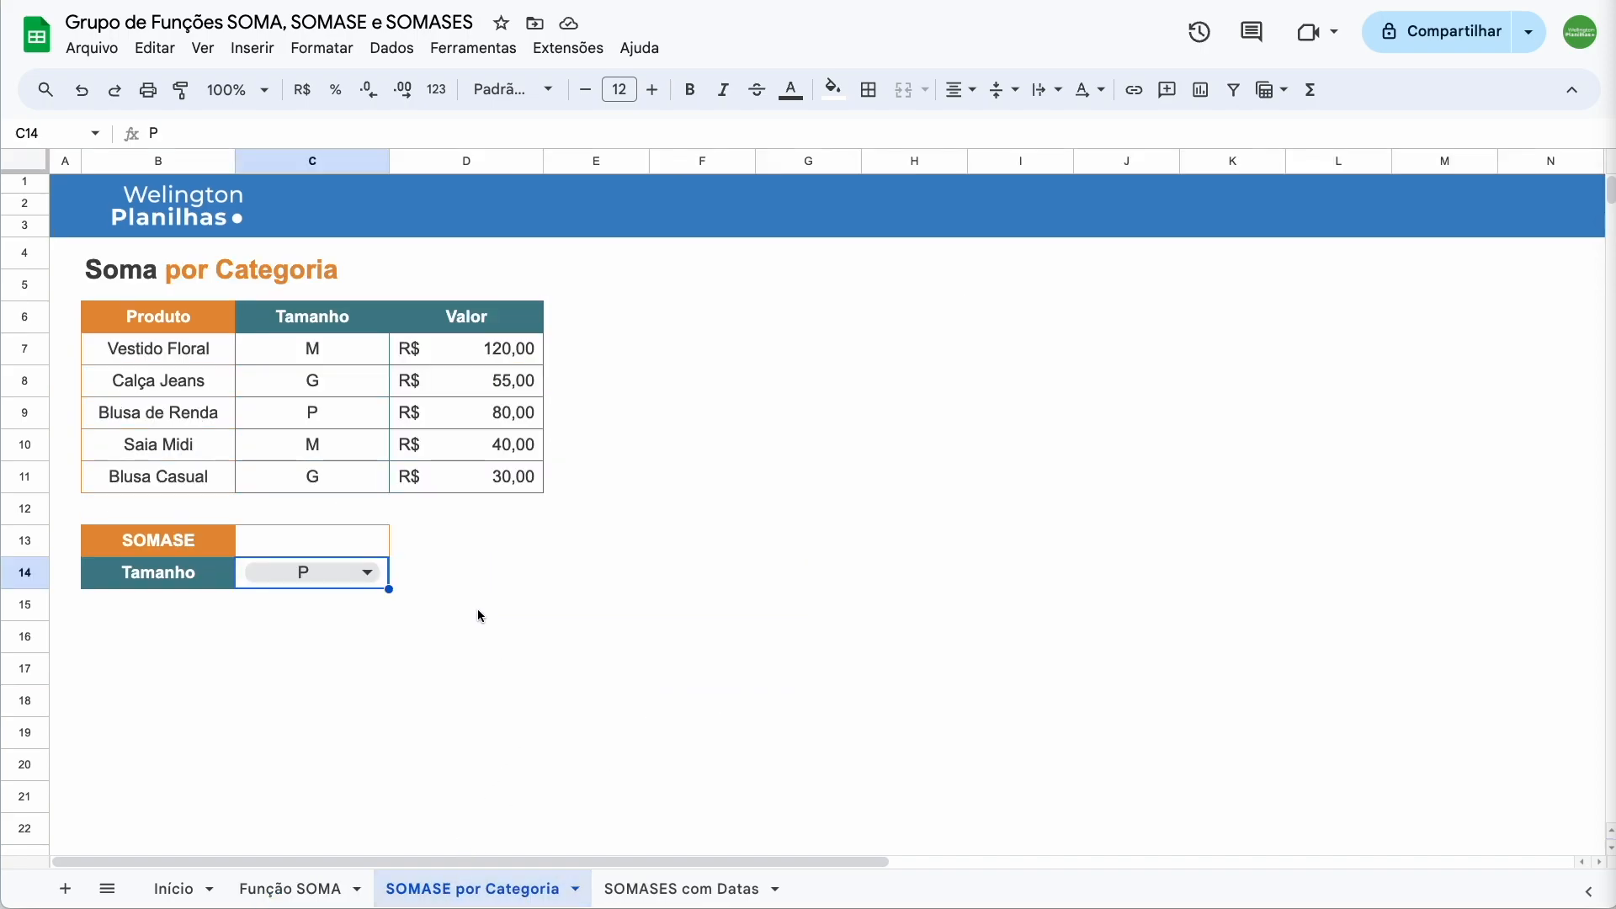
left_click_drag(155, 323, 157, 473)
left_click_drag(314, 324, 323, 473)
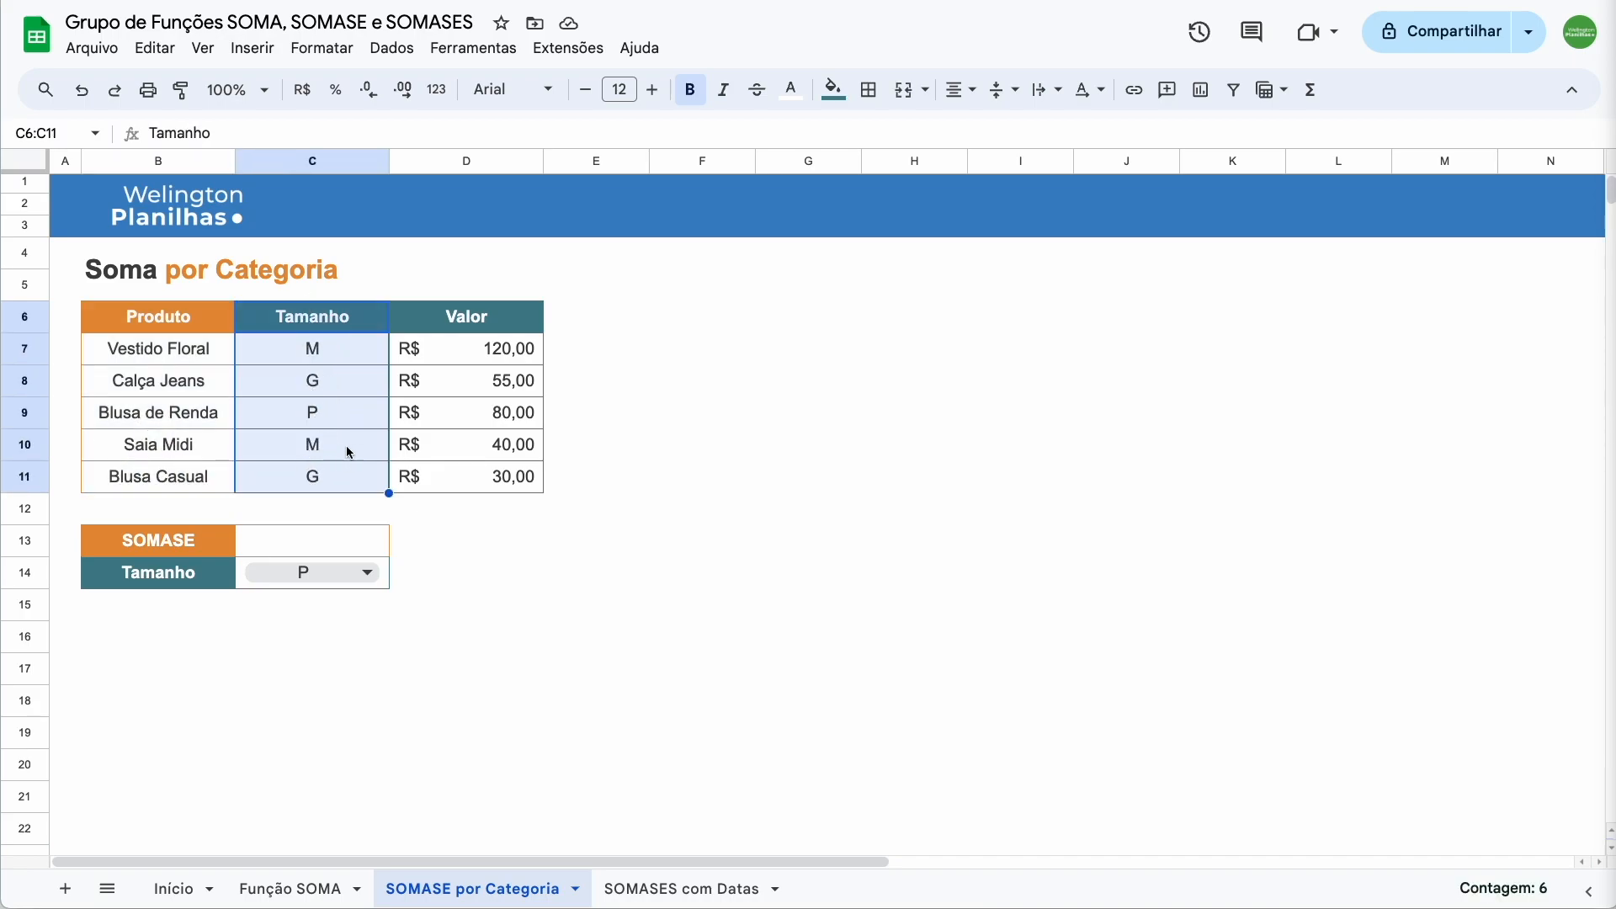
left_click(471, 322)
left_click_drag(471, 321, 479, 472)
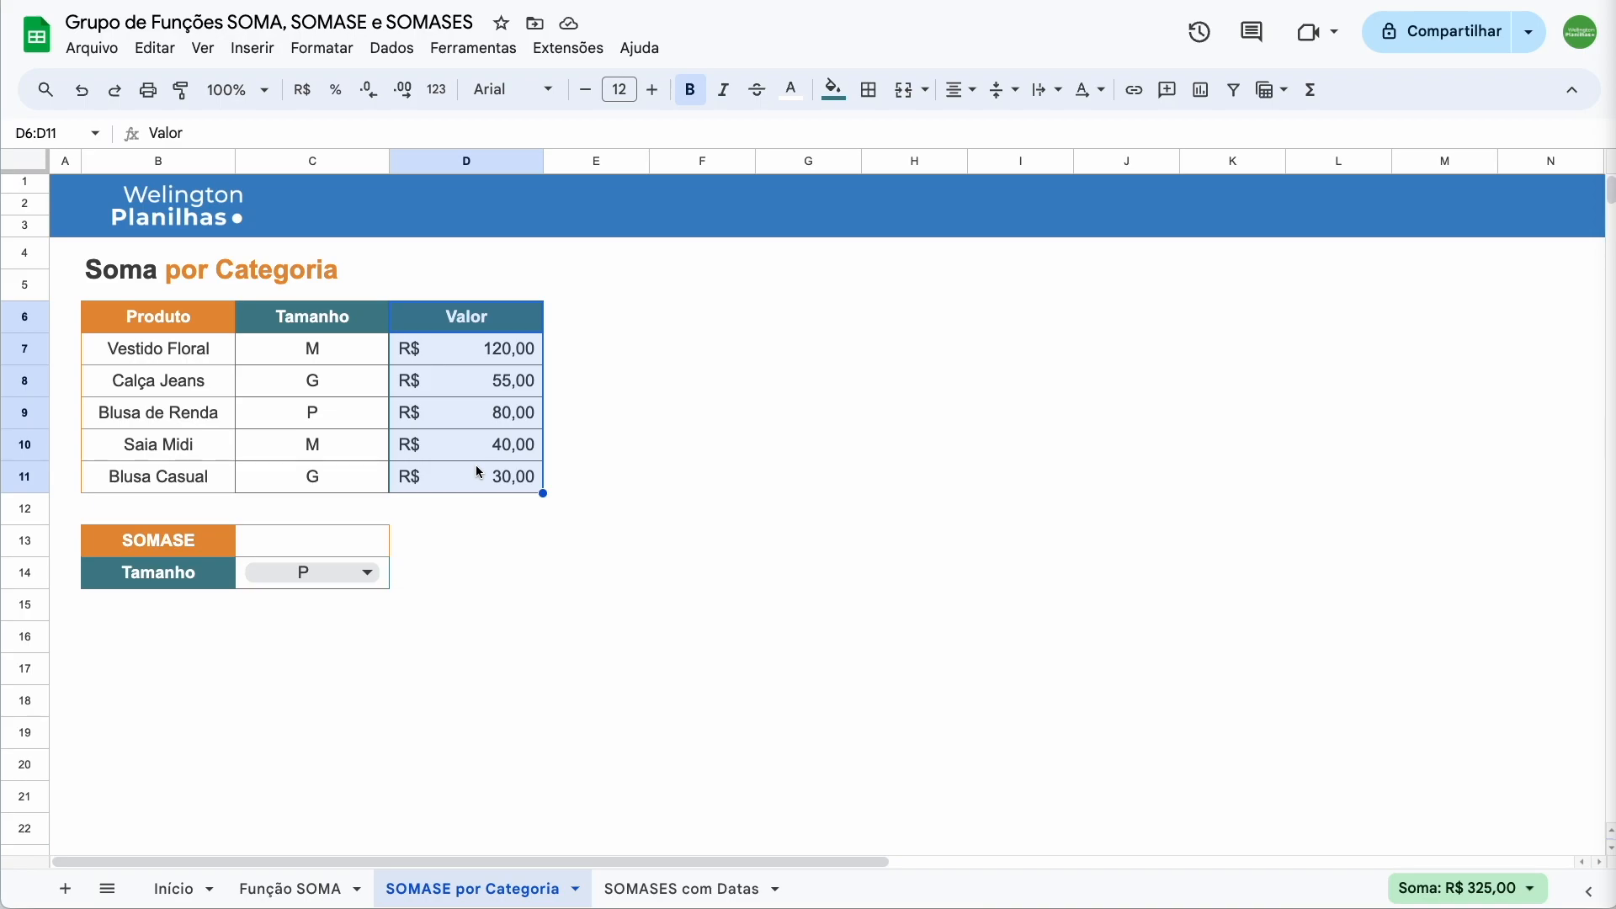
left_click(311, 572)
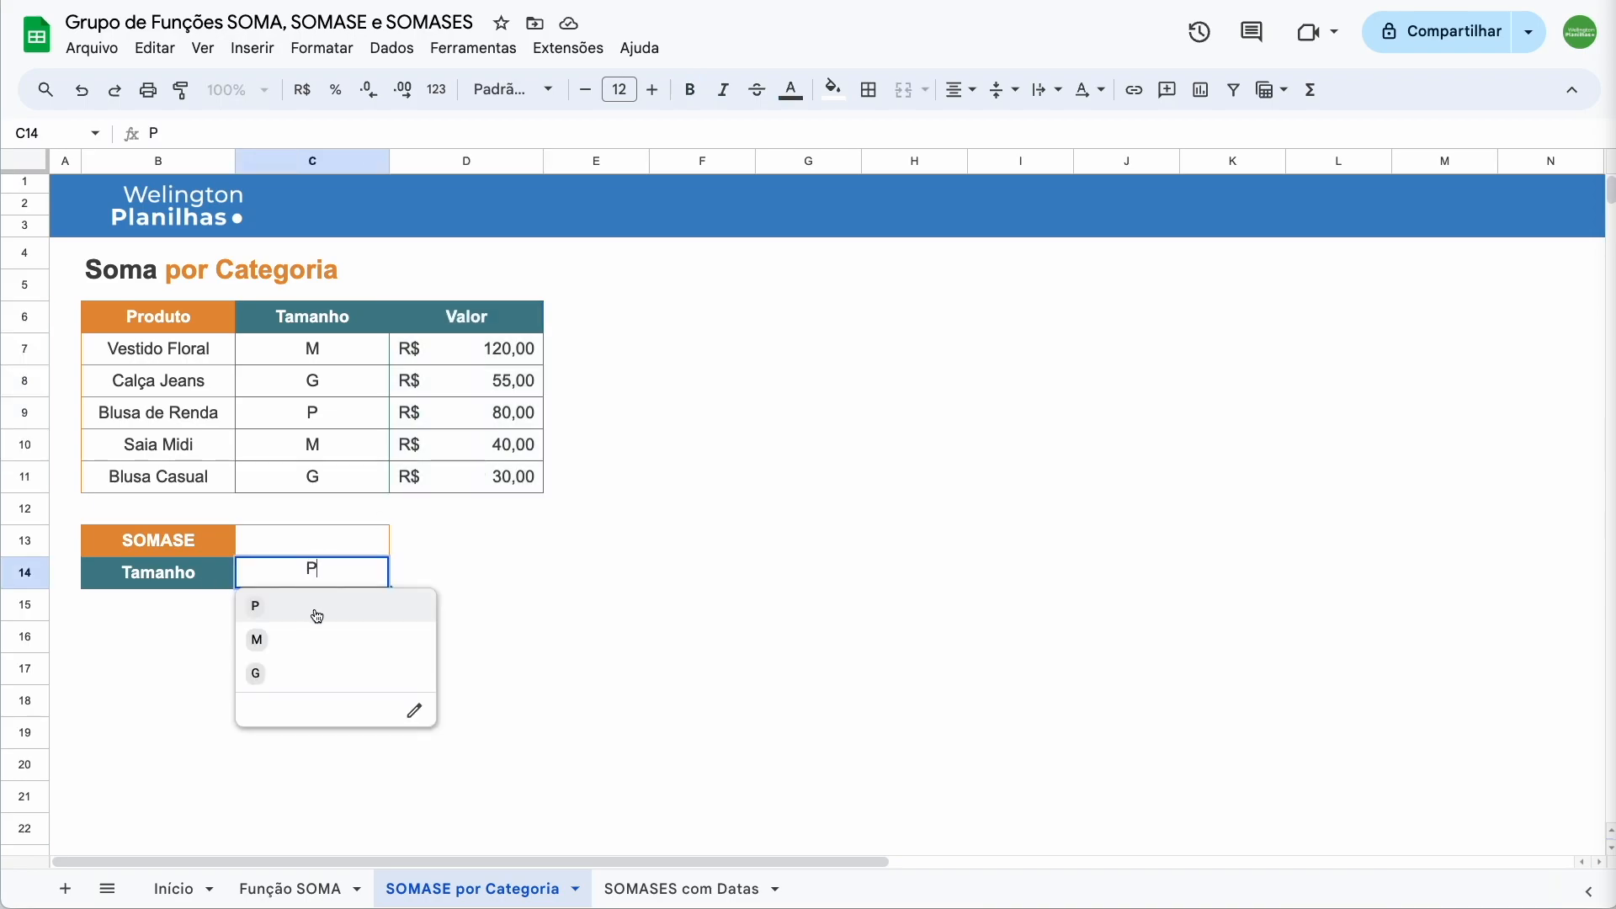
left_click(331, 548)
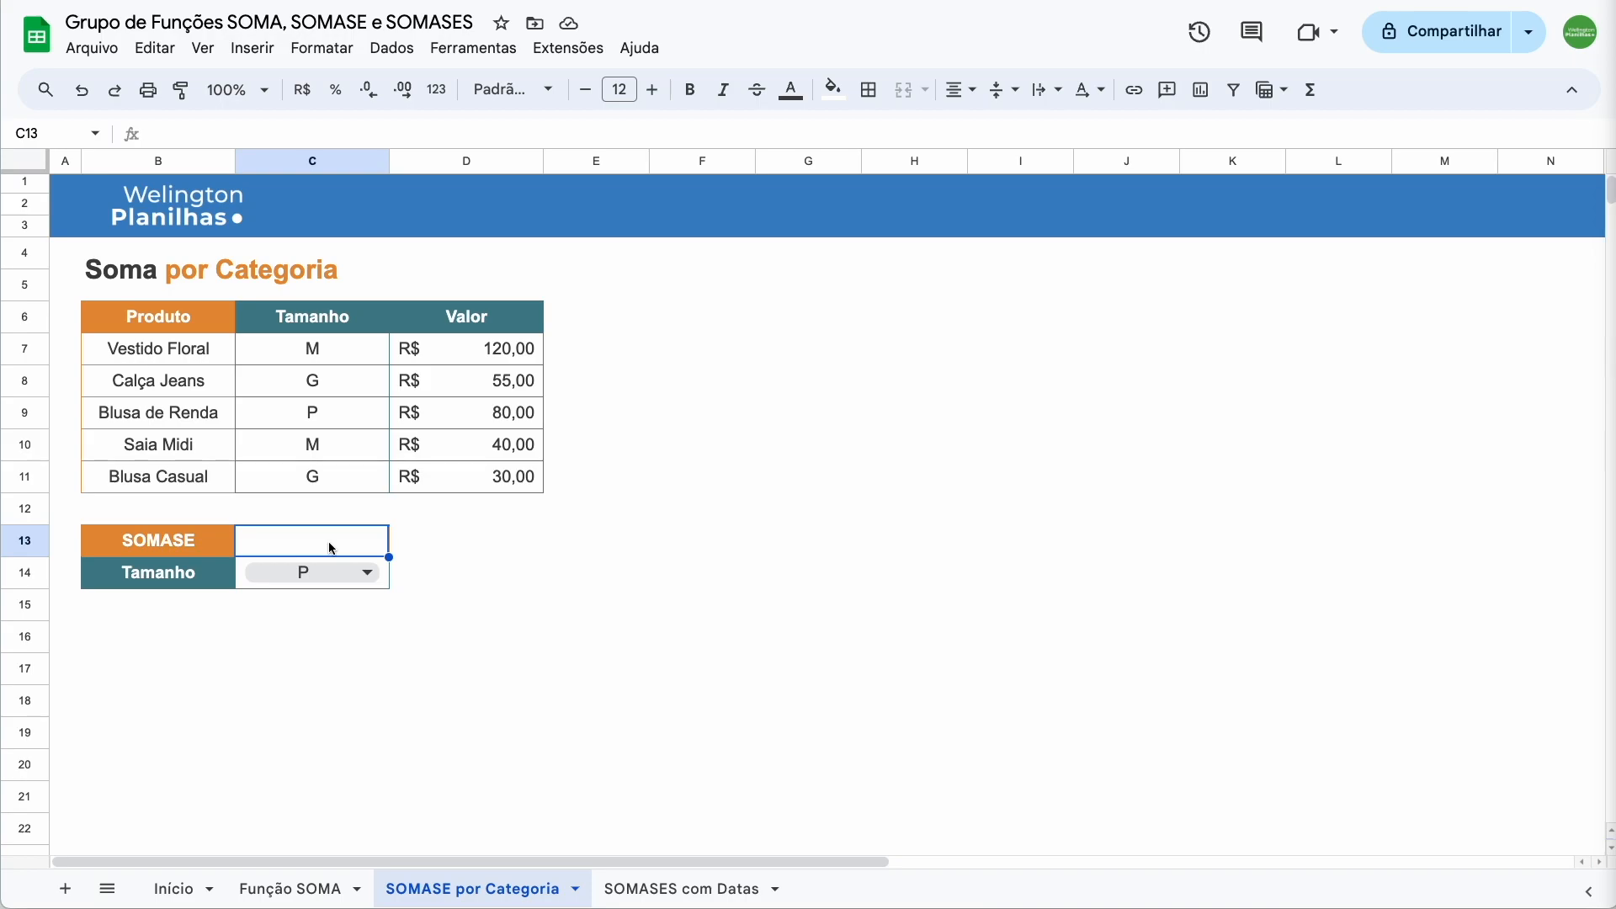
Enter =SOMASE(C7:C11;C14;D7:D11) in C13 to total size-P values as R$ 80,00
type("=somase")
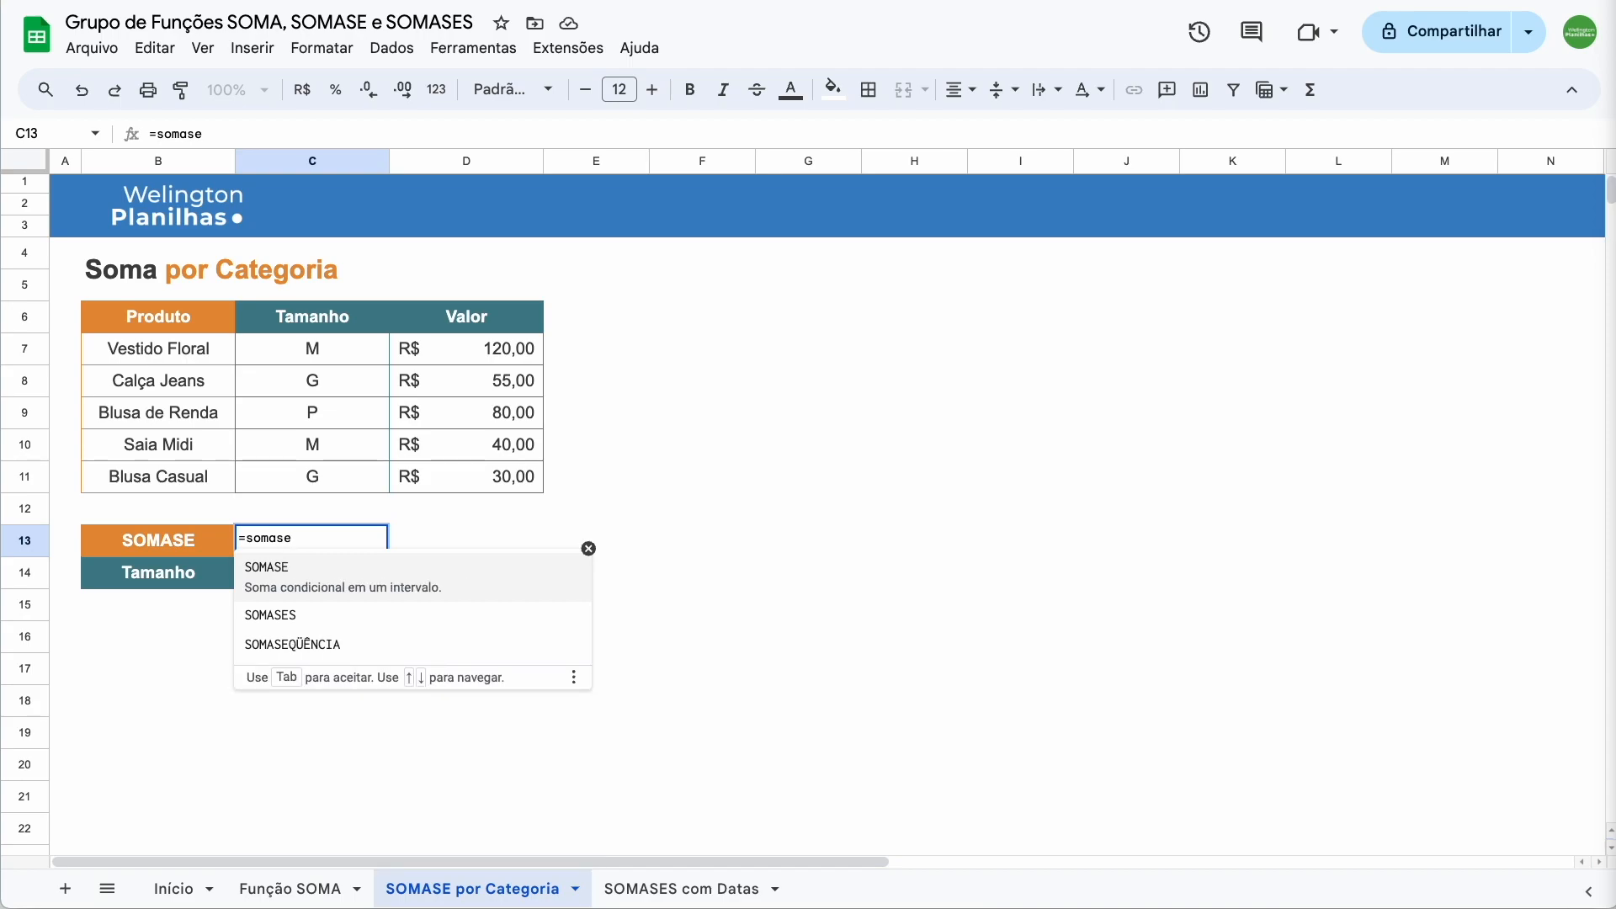
left_click(305, 570)
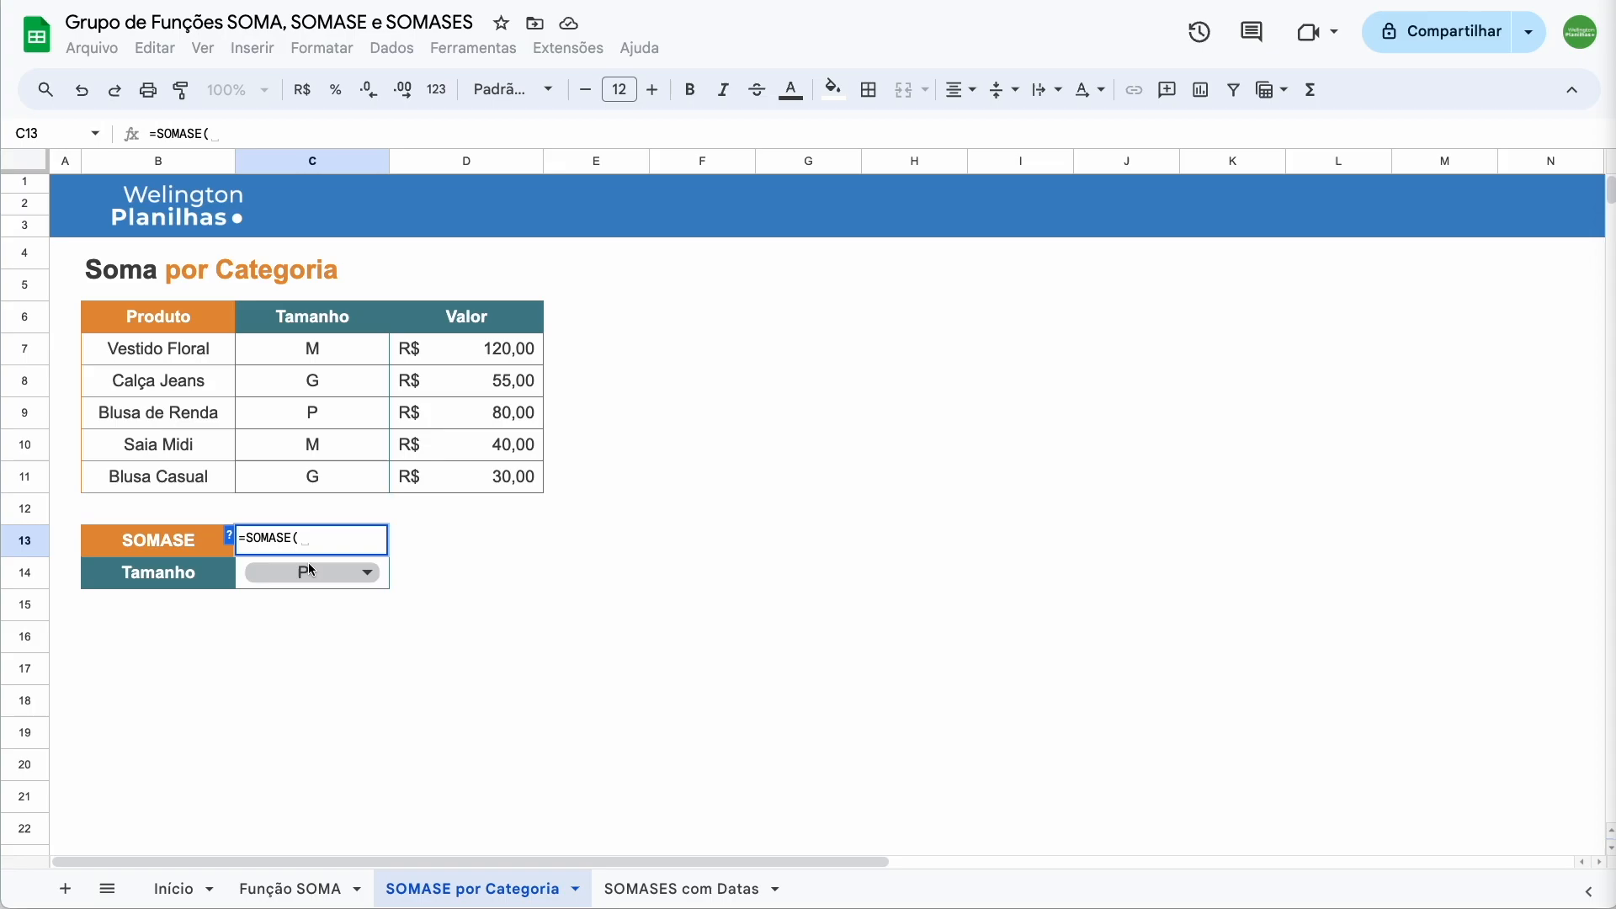
left_click(230, 538)
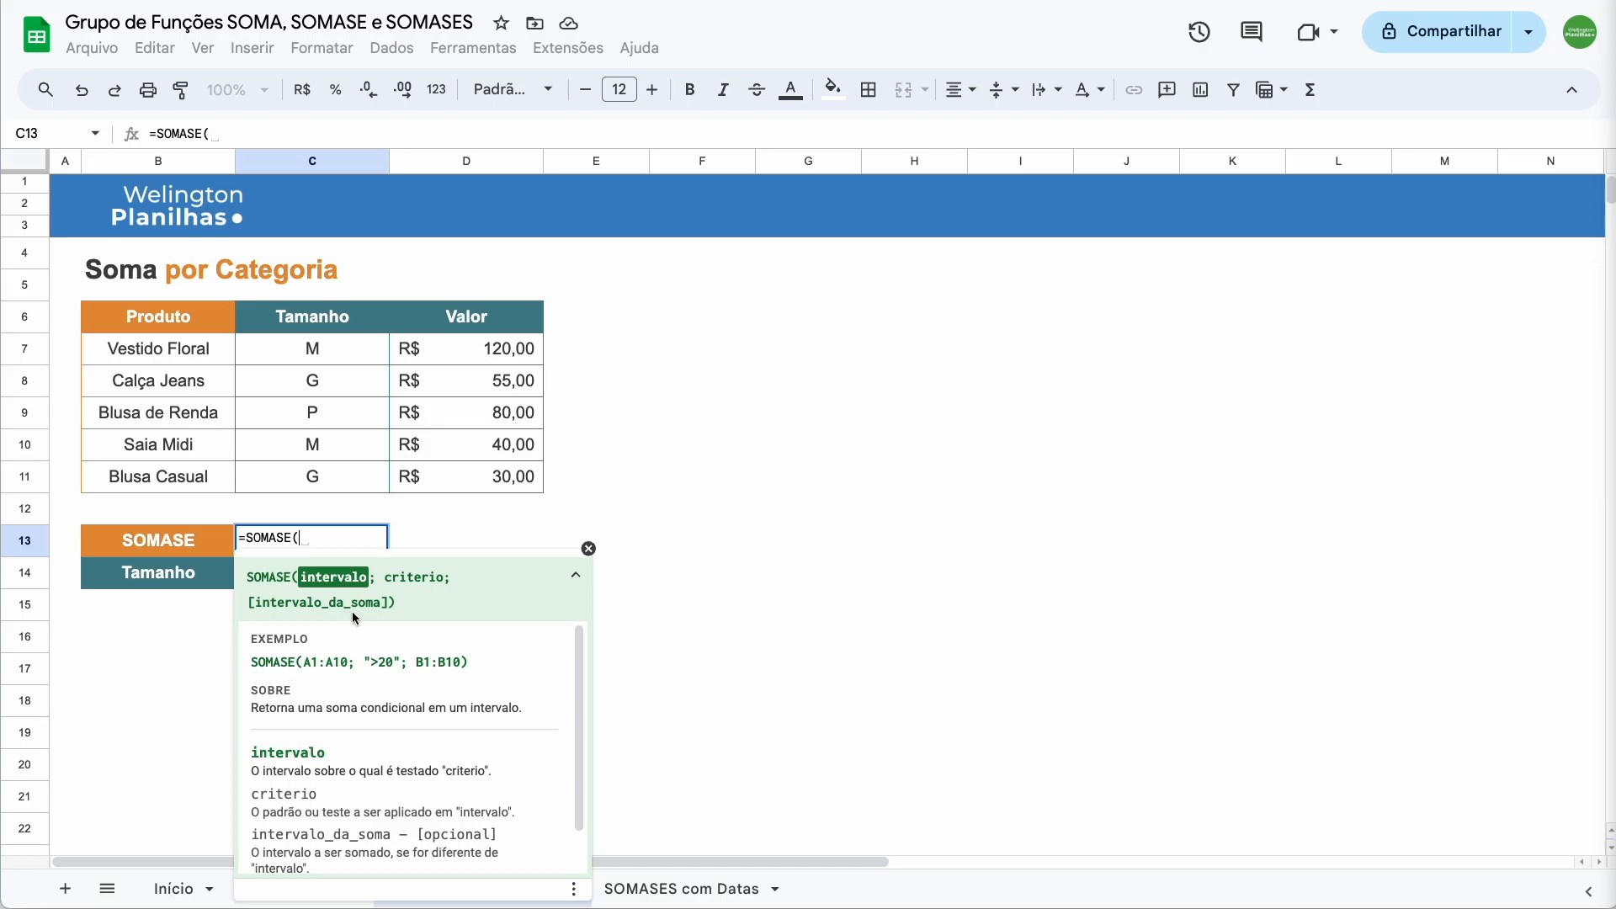
left_click_drag(352, 354, 345, 473)
type(";")
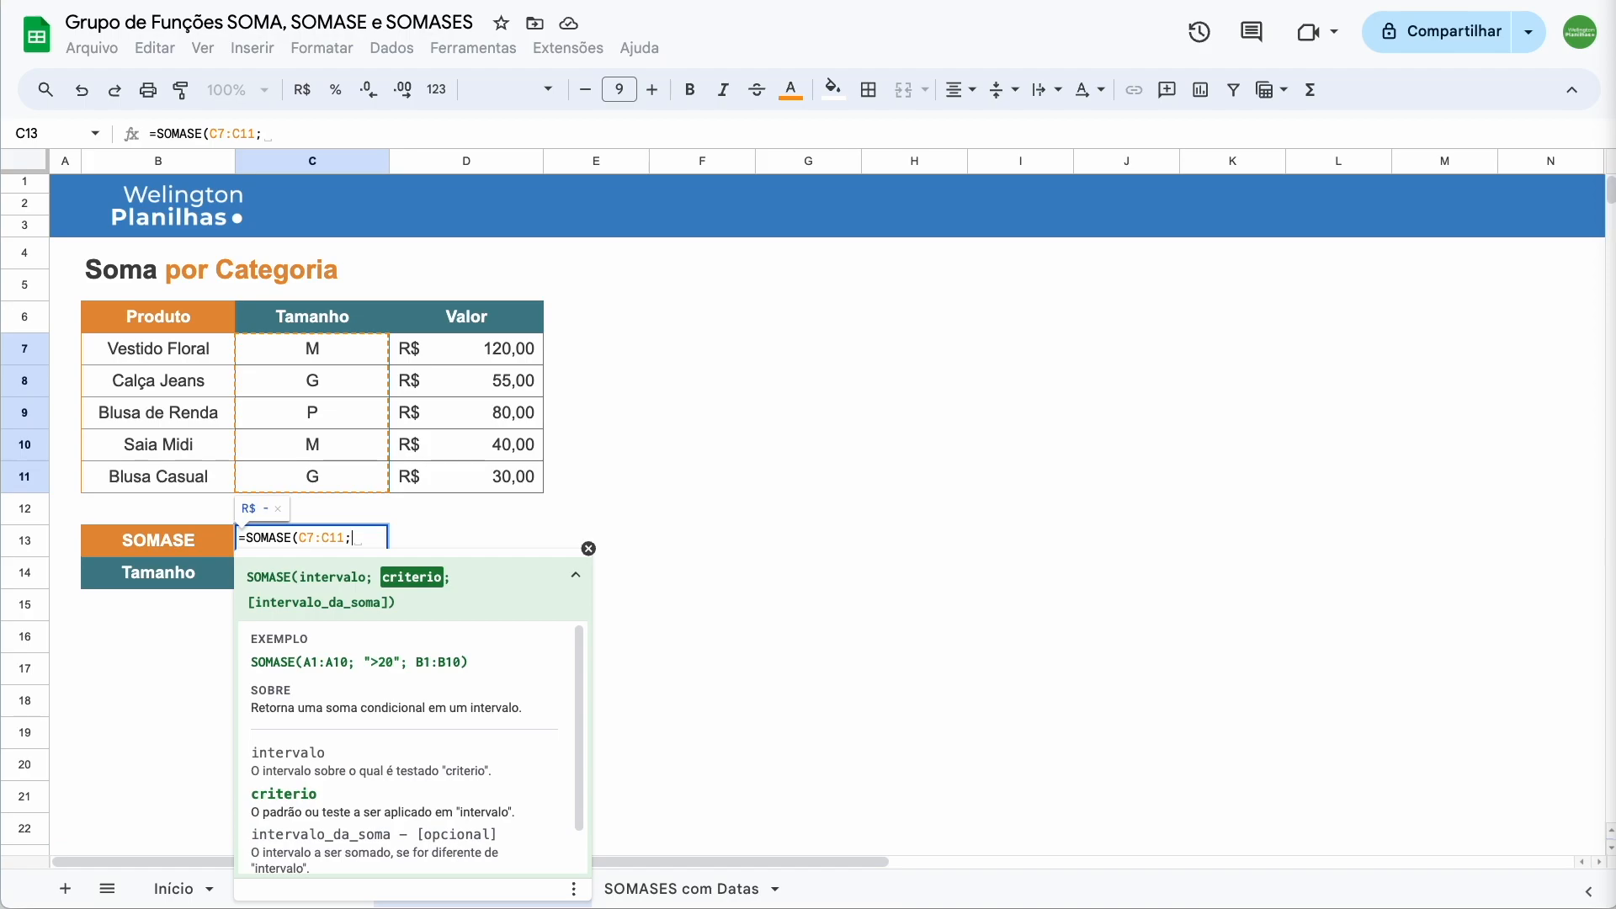
left_click(588, 547)
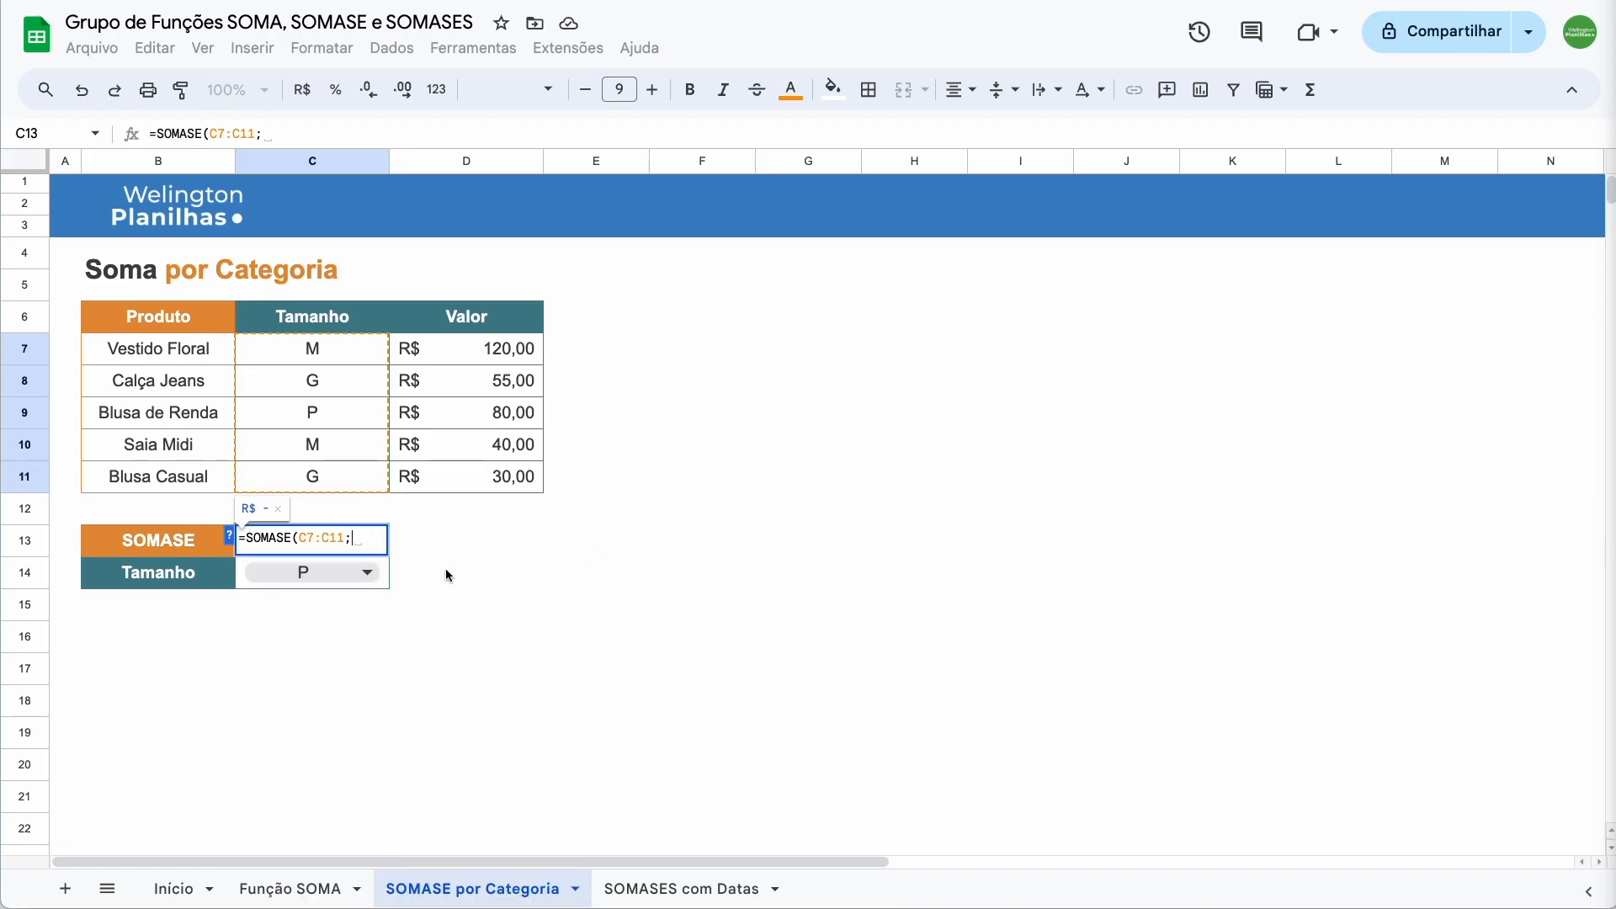
left_click(242, 578)
type(";")
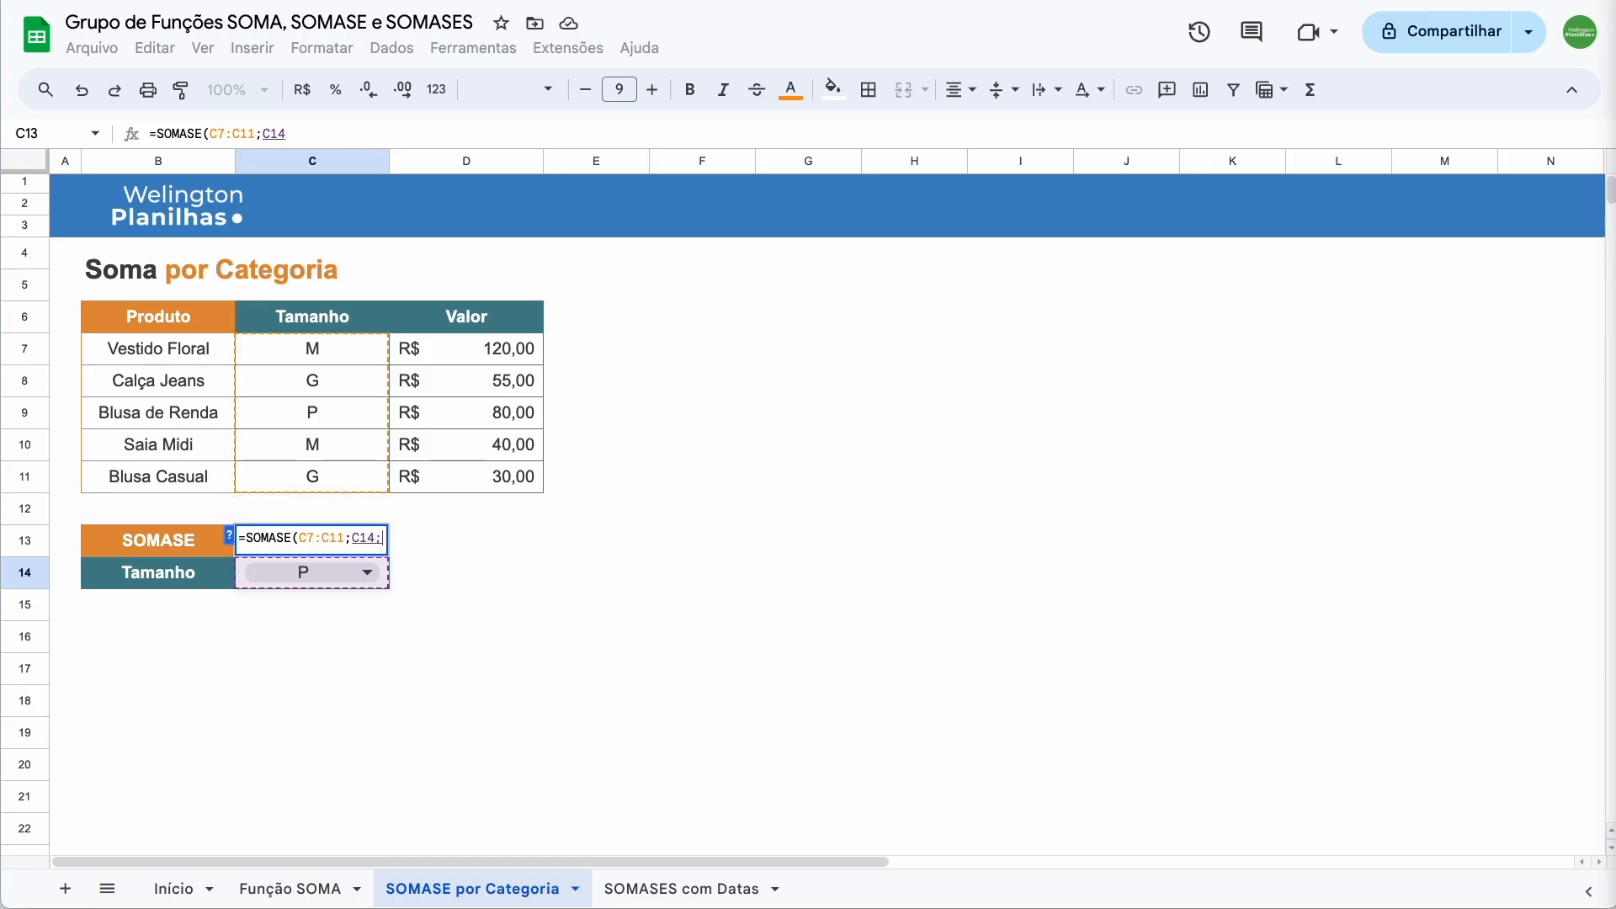
left_click(228, 535)
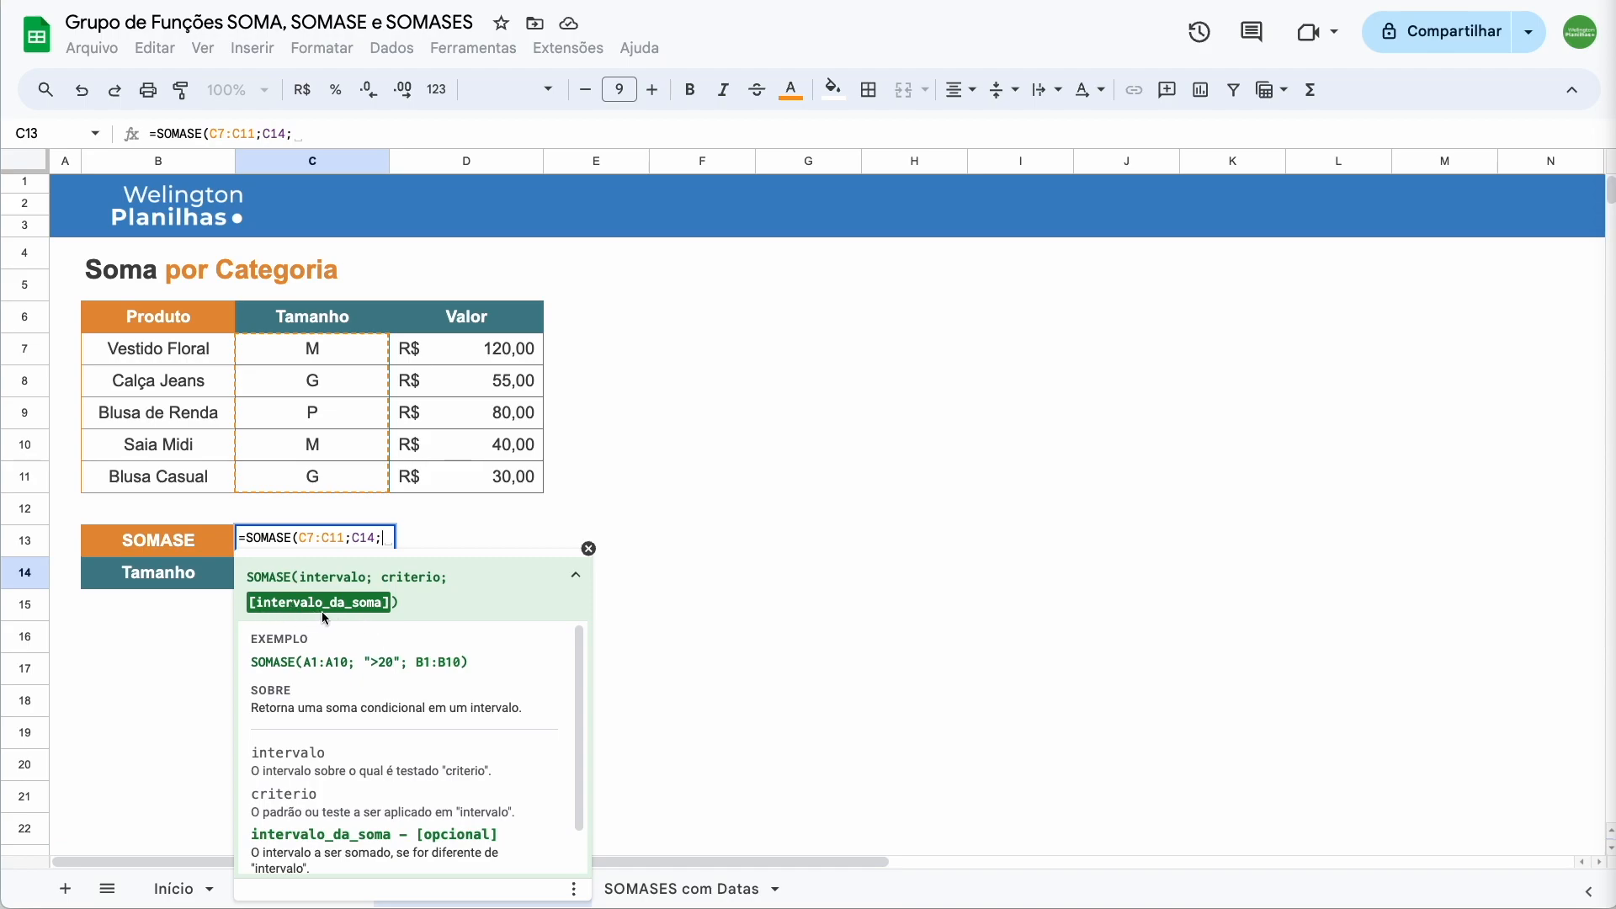
left_click_drag(461, 352, 463, 478)
type(")")
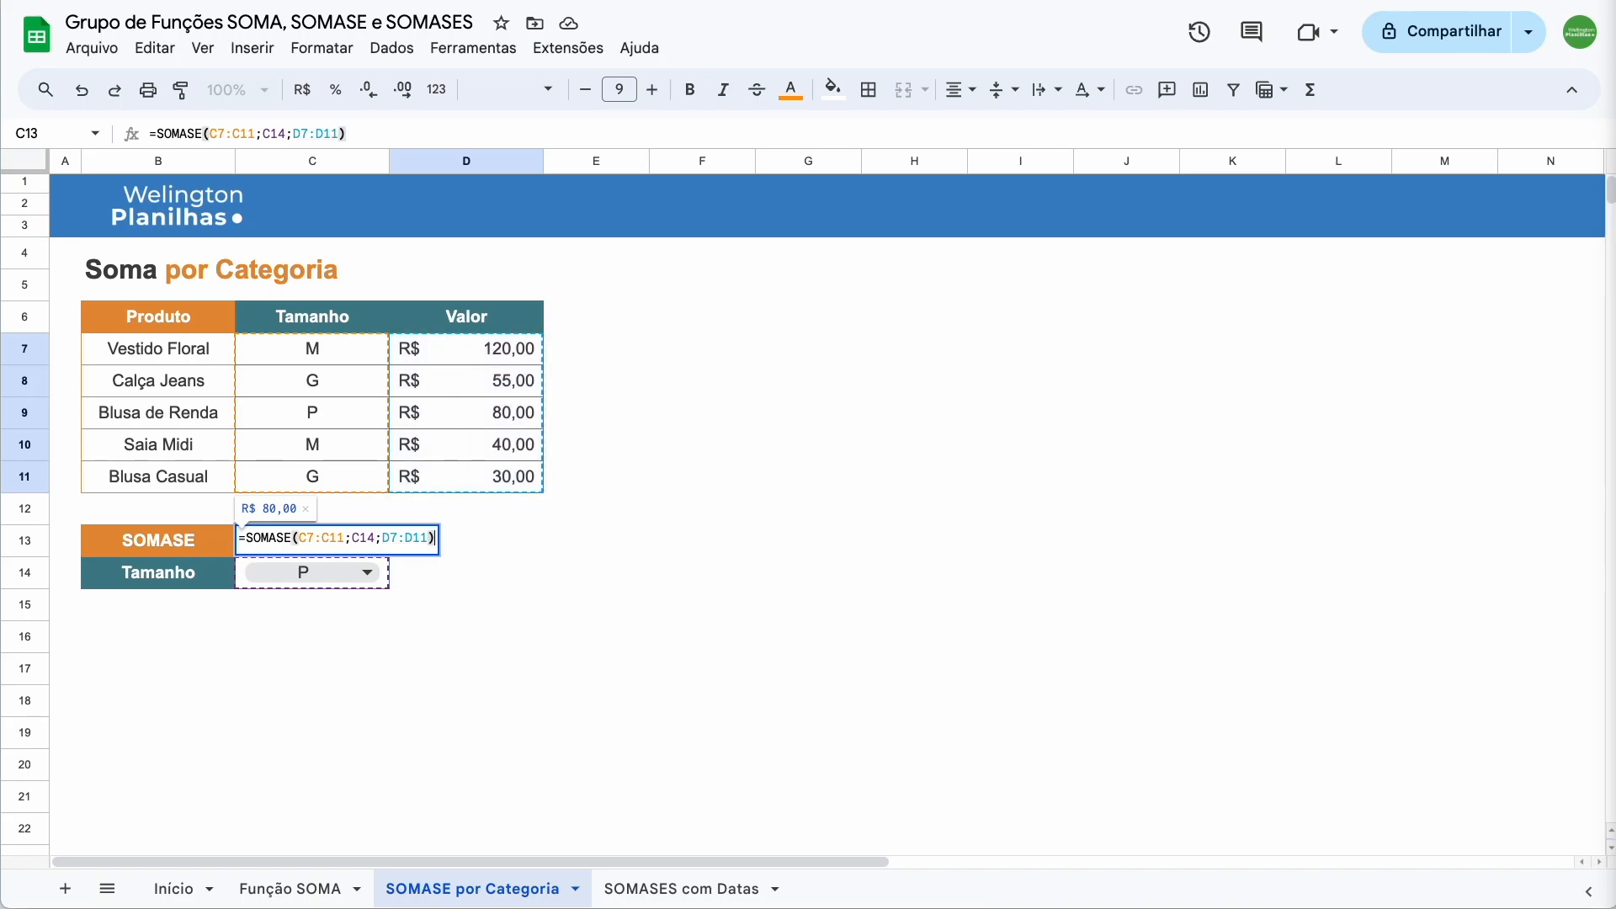
key("Return")
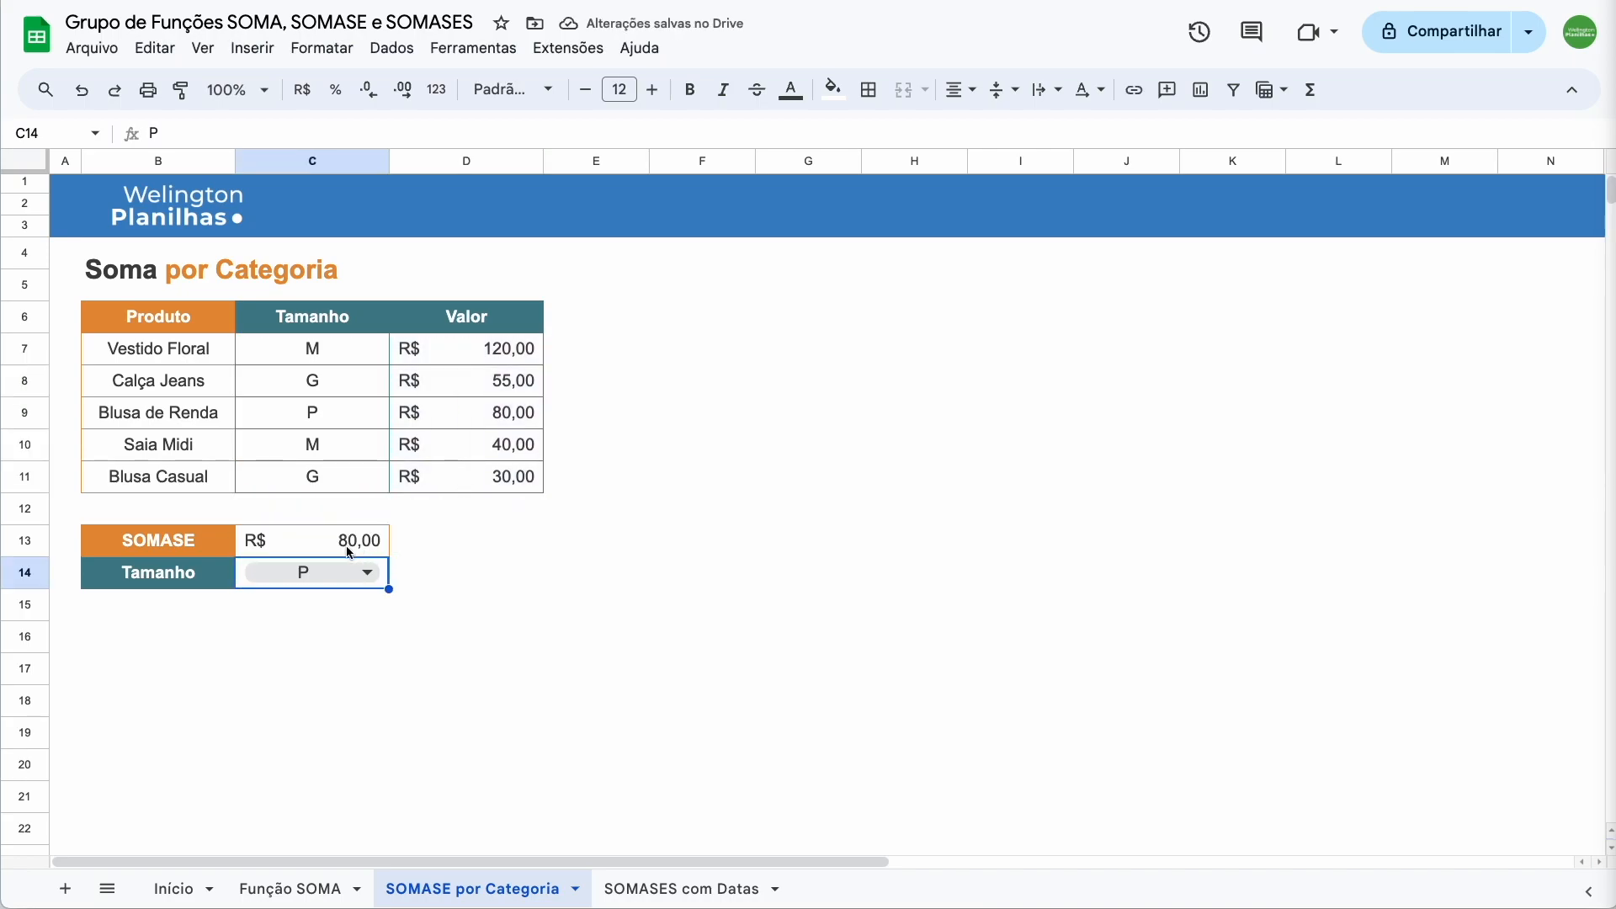
Switch the size criterion to M and confirm the 160,00 total (120,00 + 40,00)
left_click(339, 421)
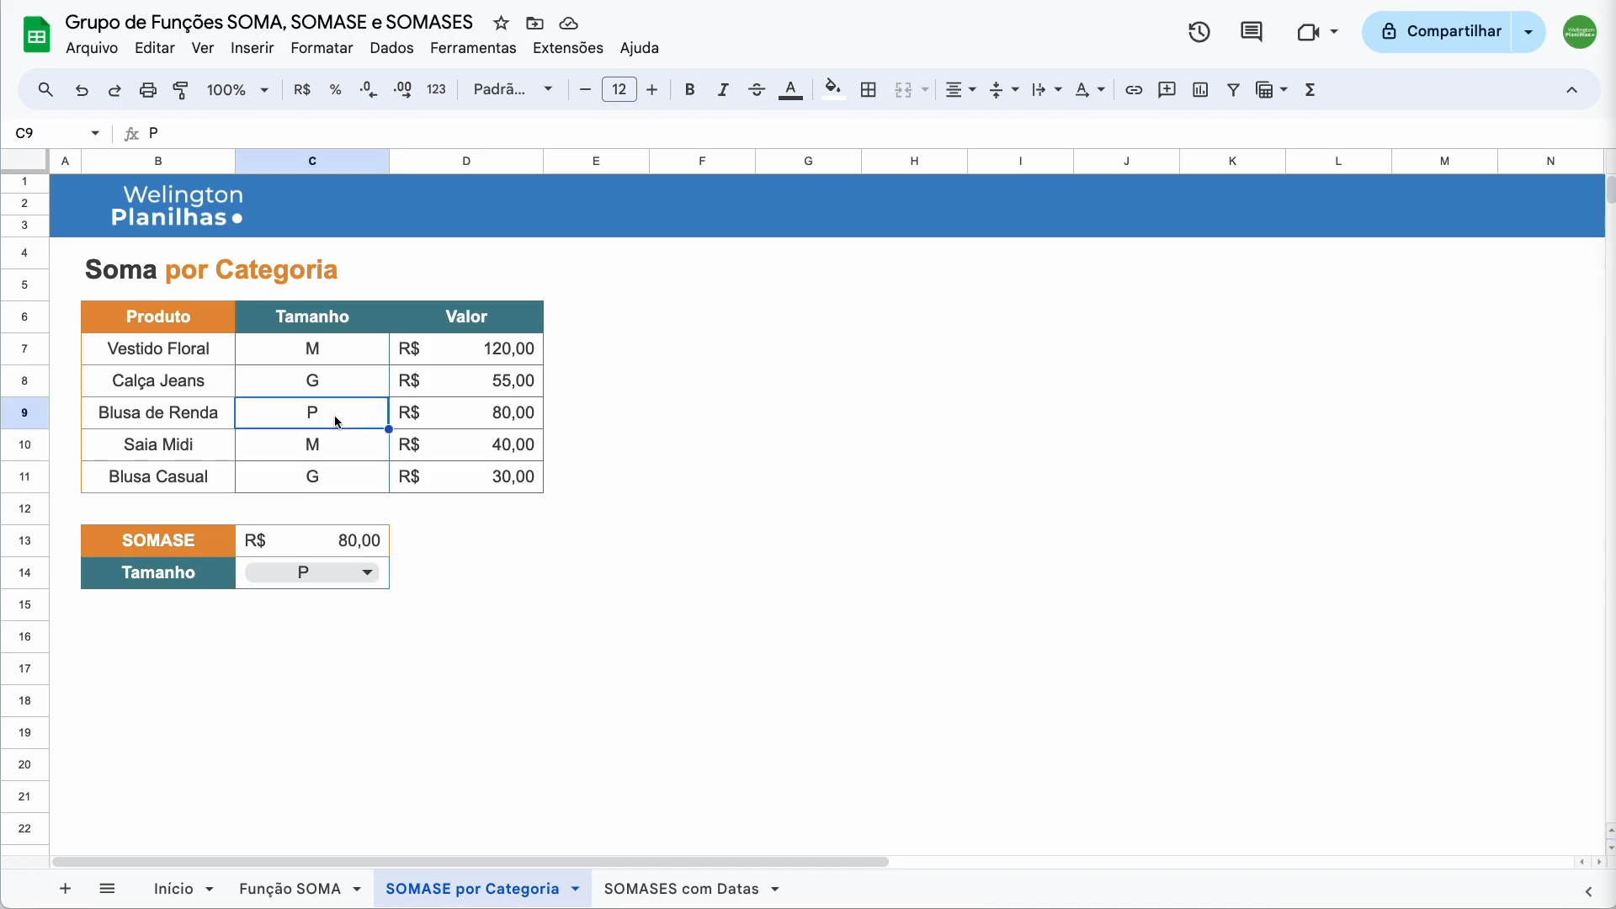
left_click(488, 419)
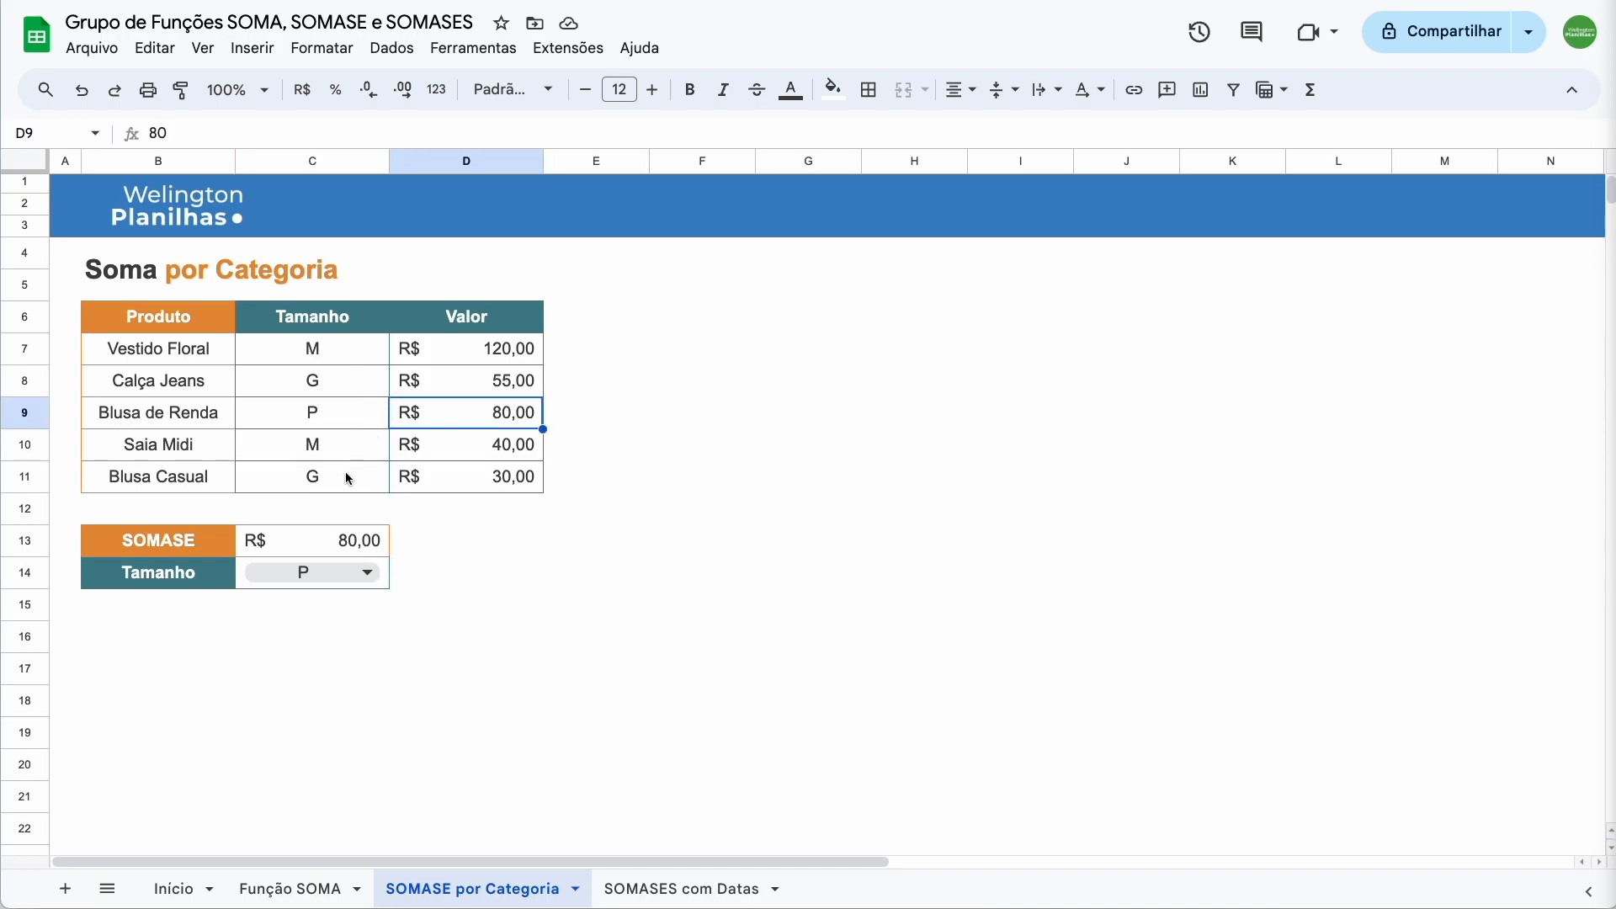
left_click(335, 574)
left_click(292, 635)
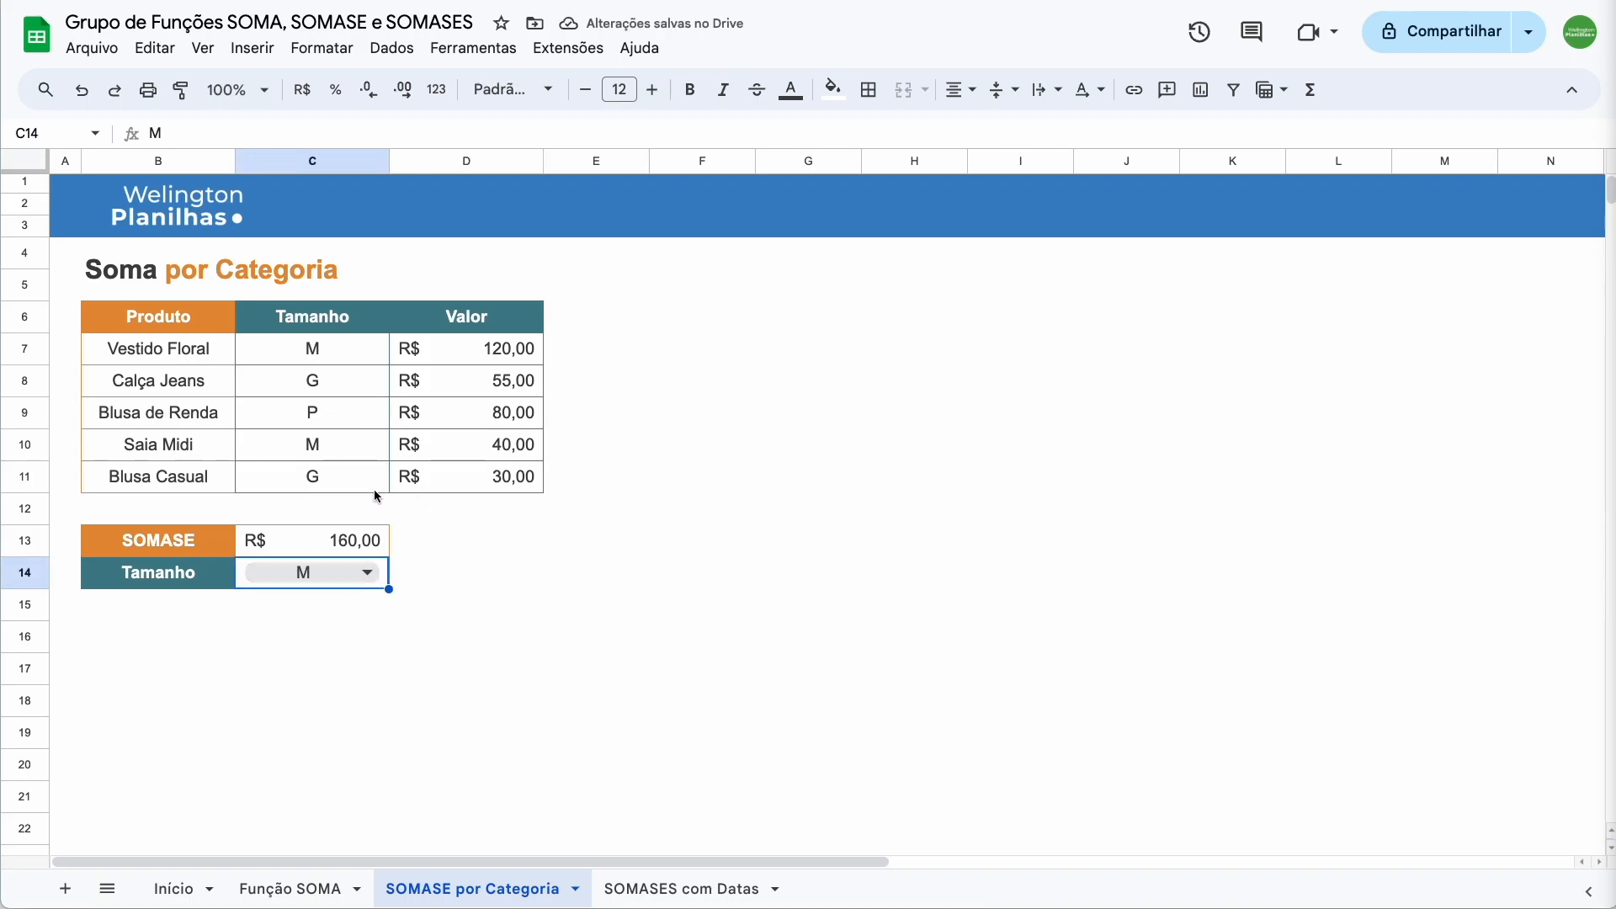
left_click(465, 455)
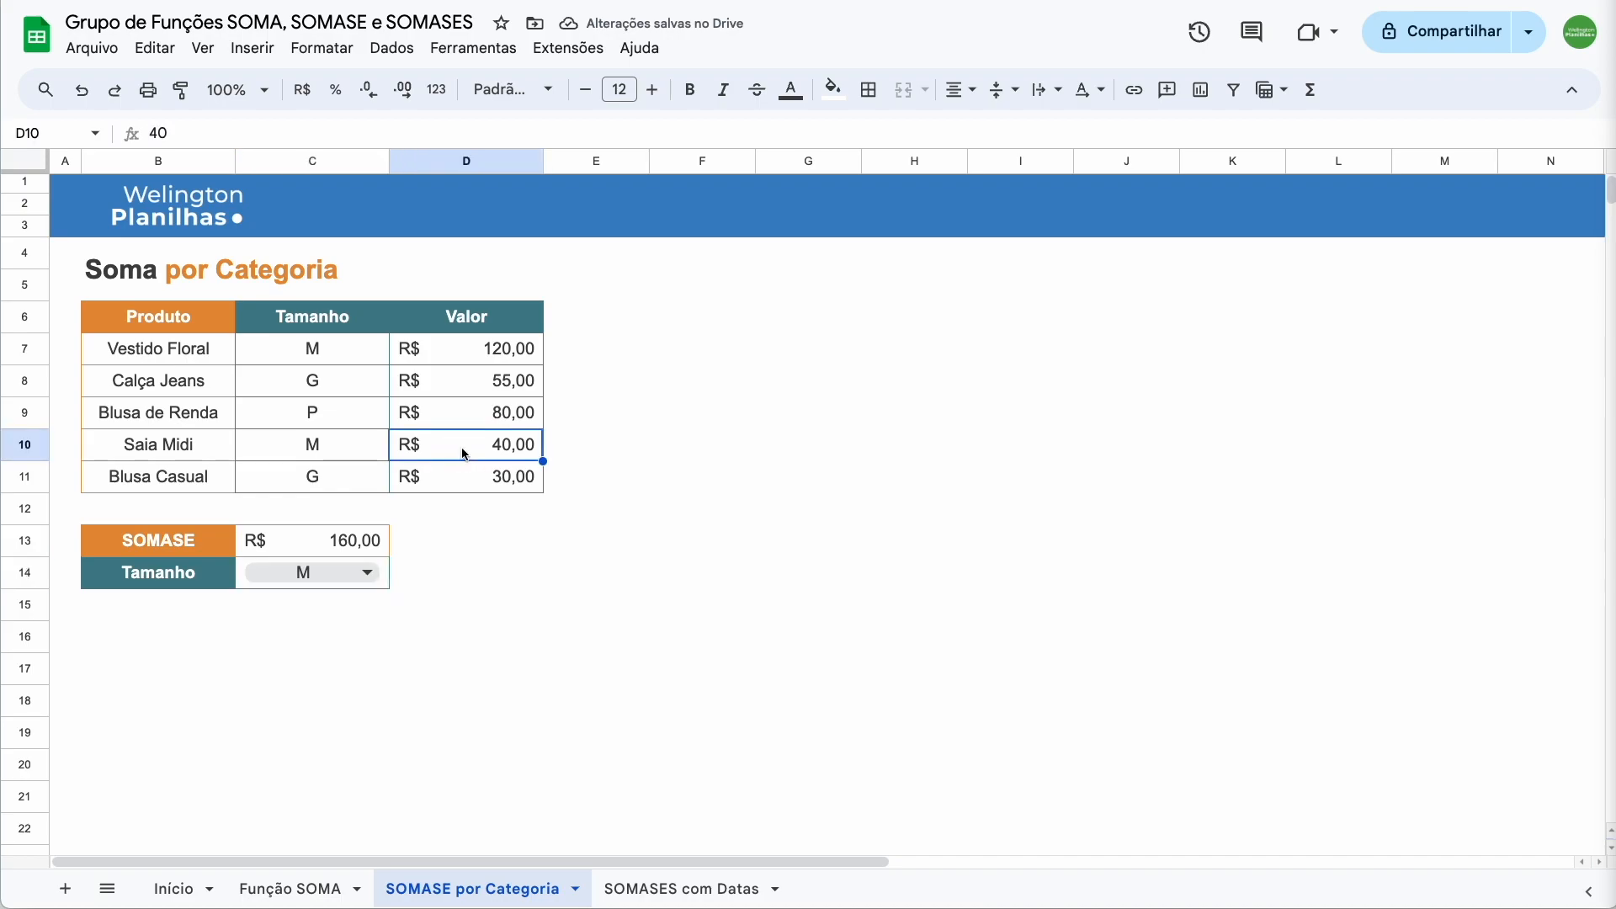
left_click(472, 345, "super")
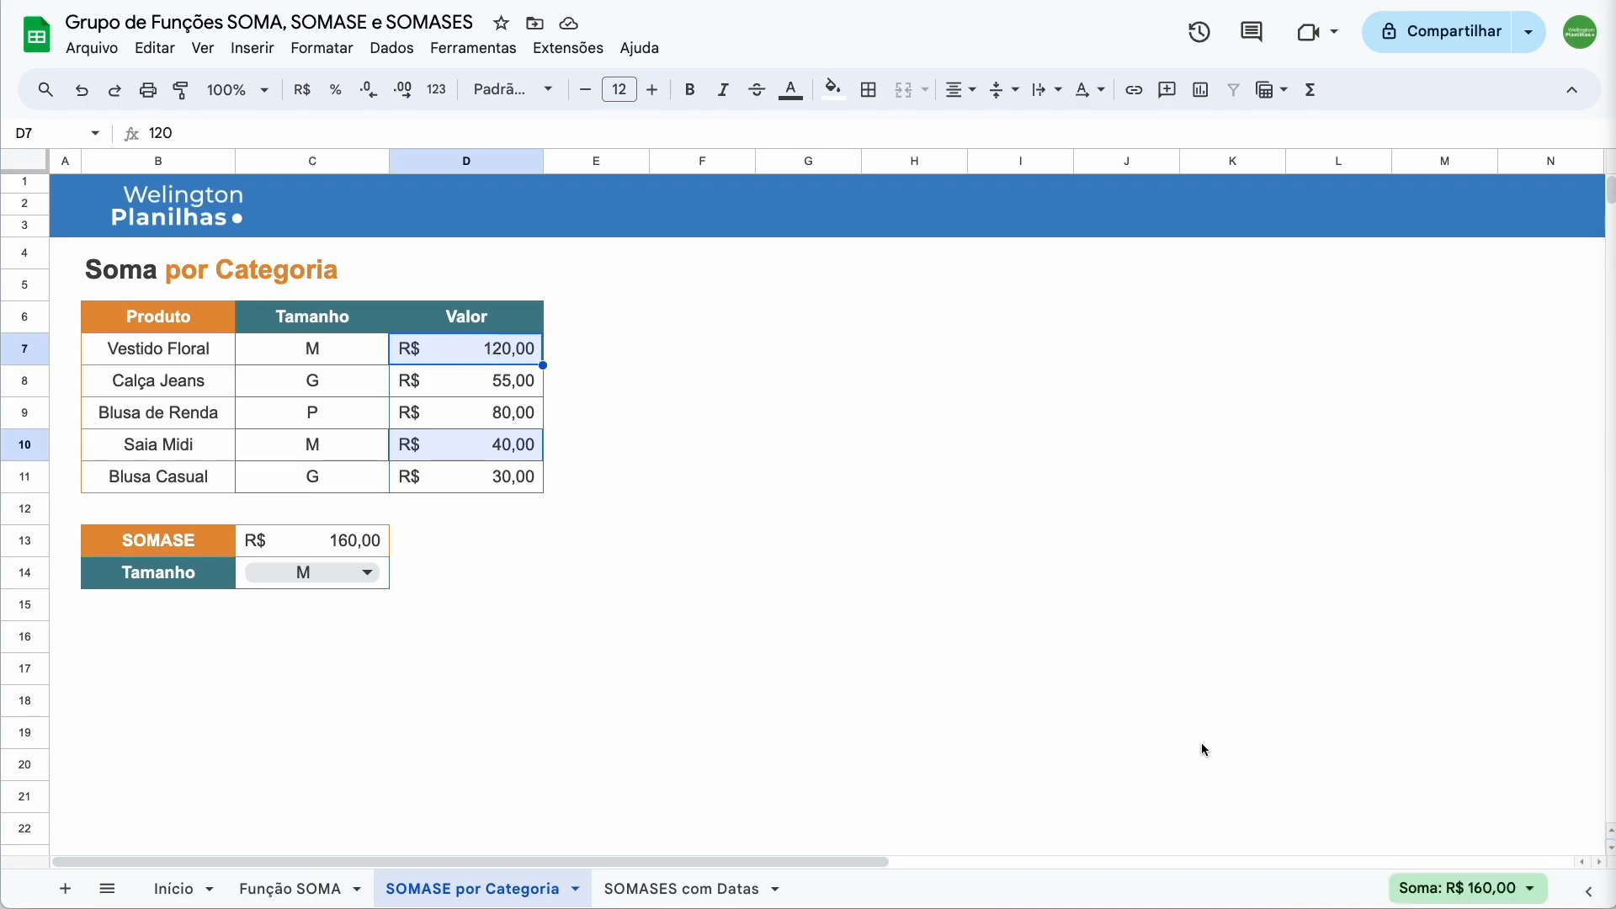
scroll(1372, 869, "down", 1)
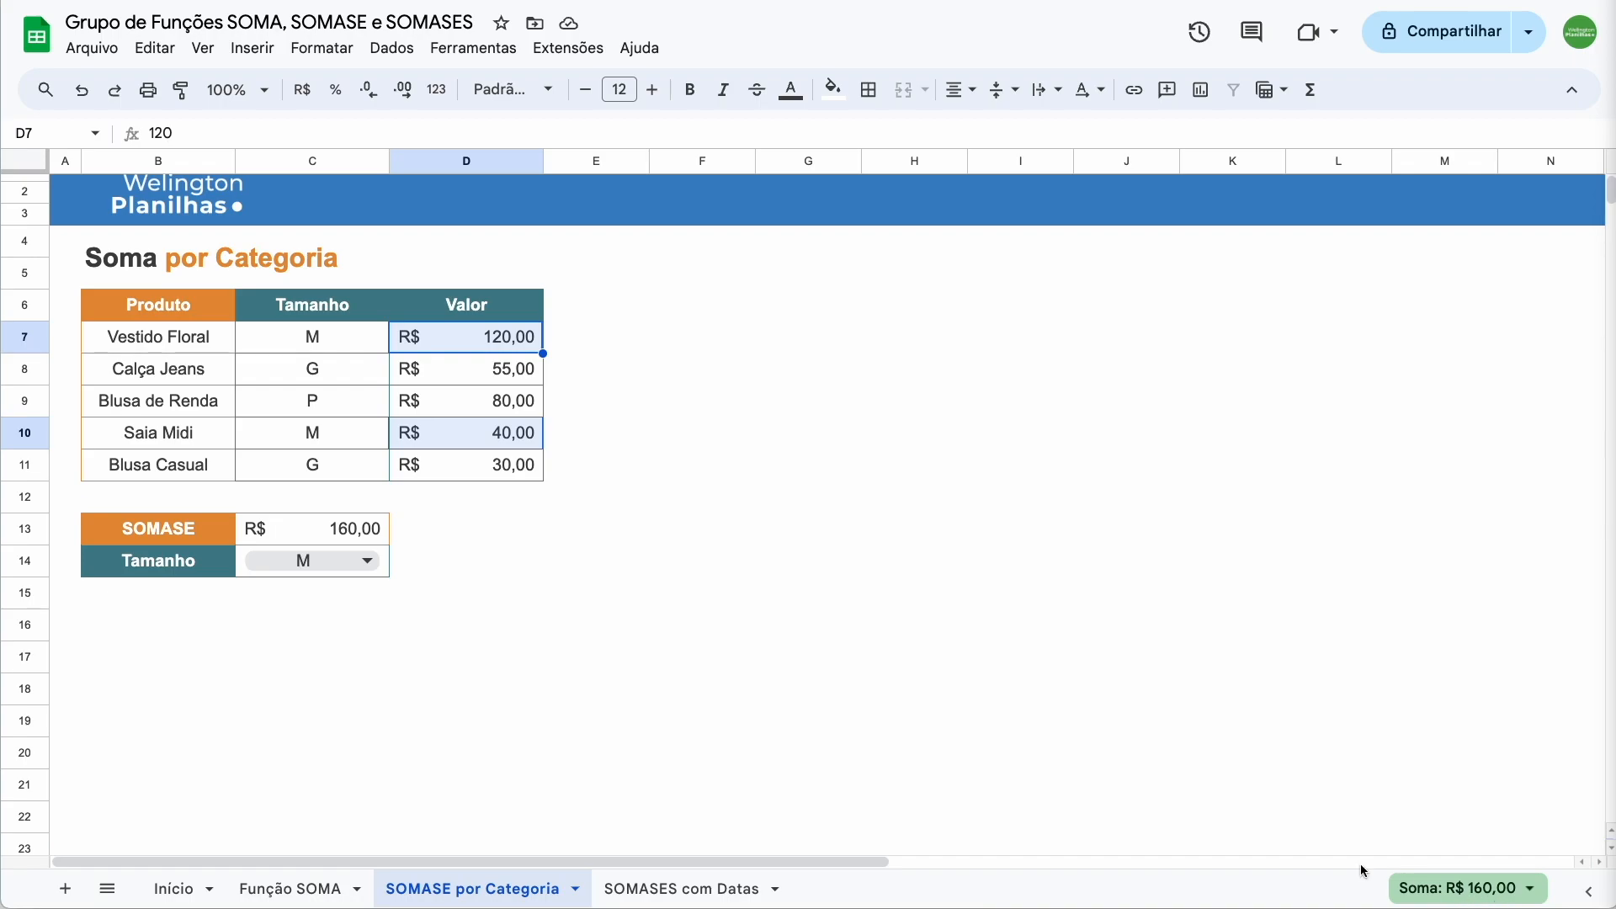
Switch the size criterion to G and confirm the 85,00 total (55,00 + 30,00)
left_click(467, 528)
left_click(345, 560)
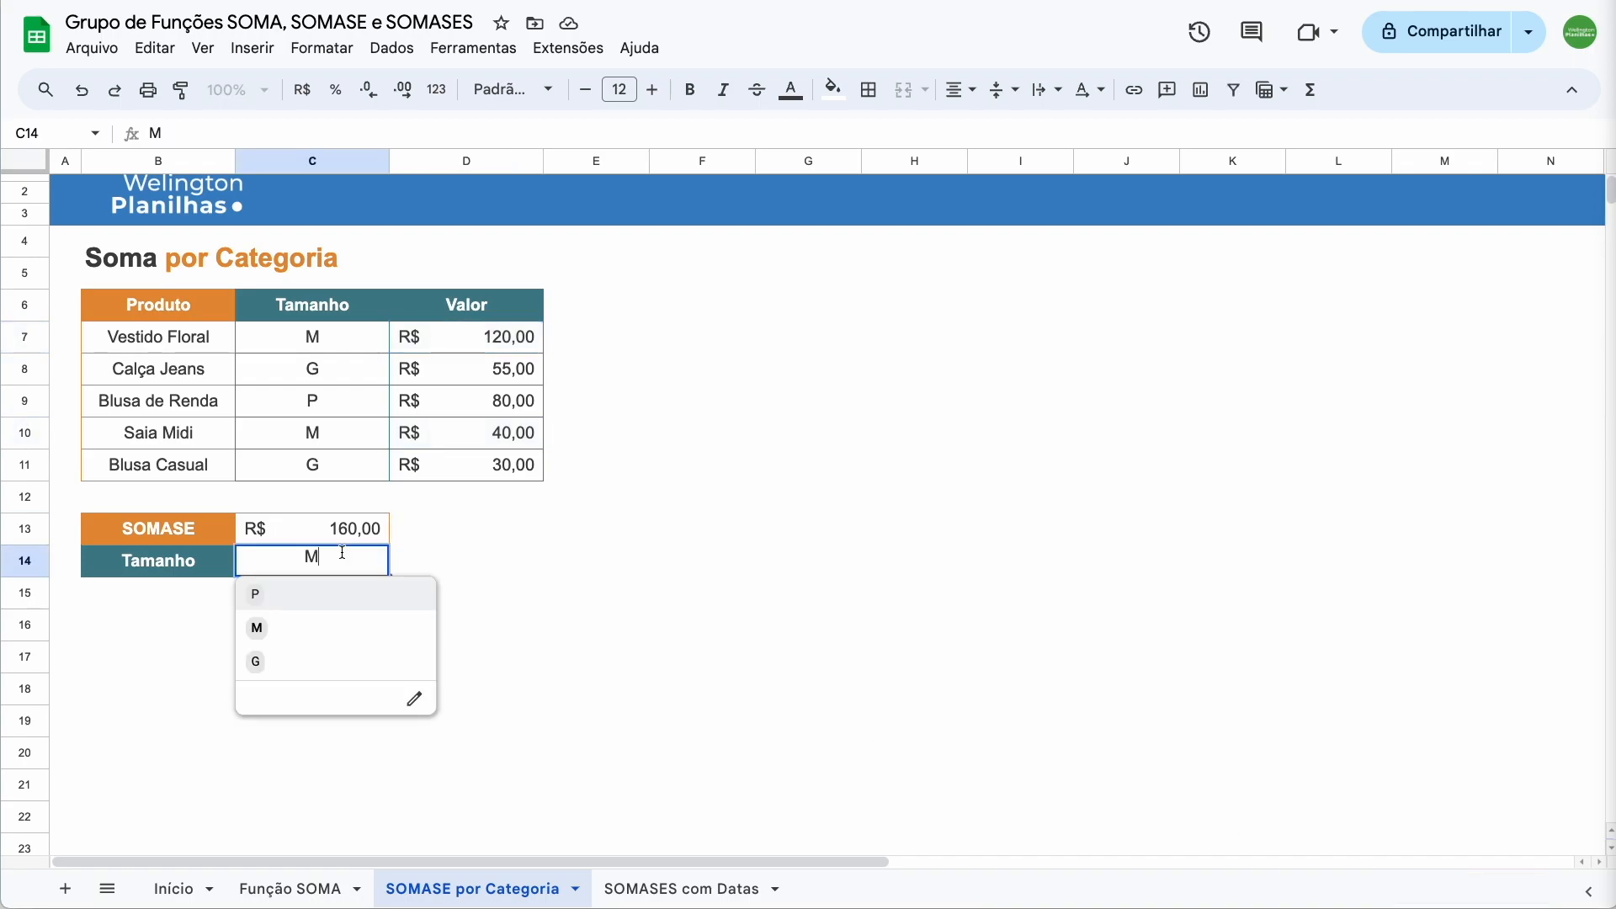
left_click(294, 659)
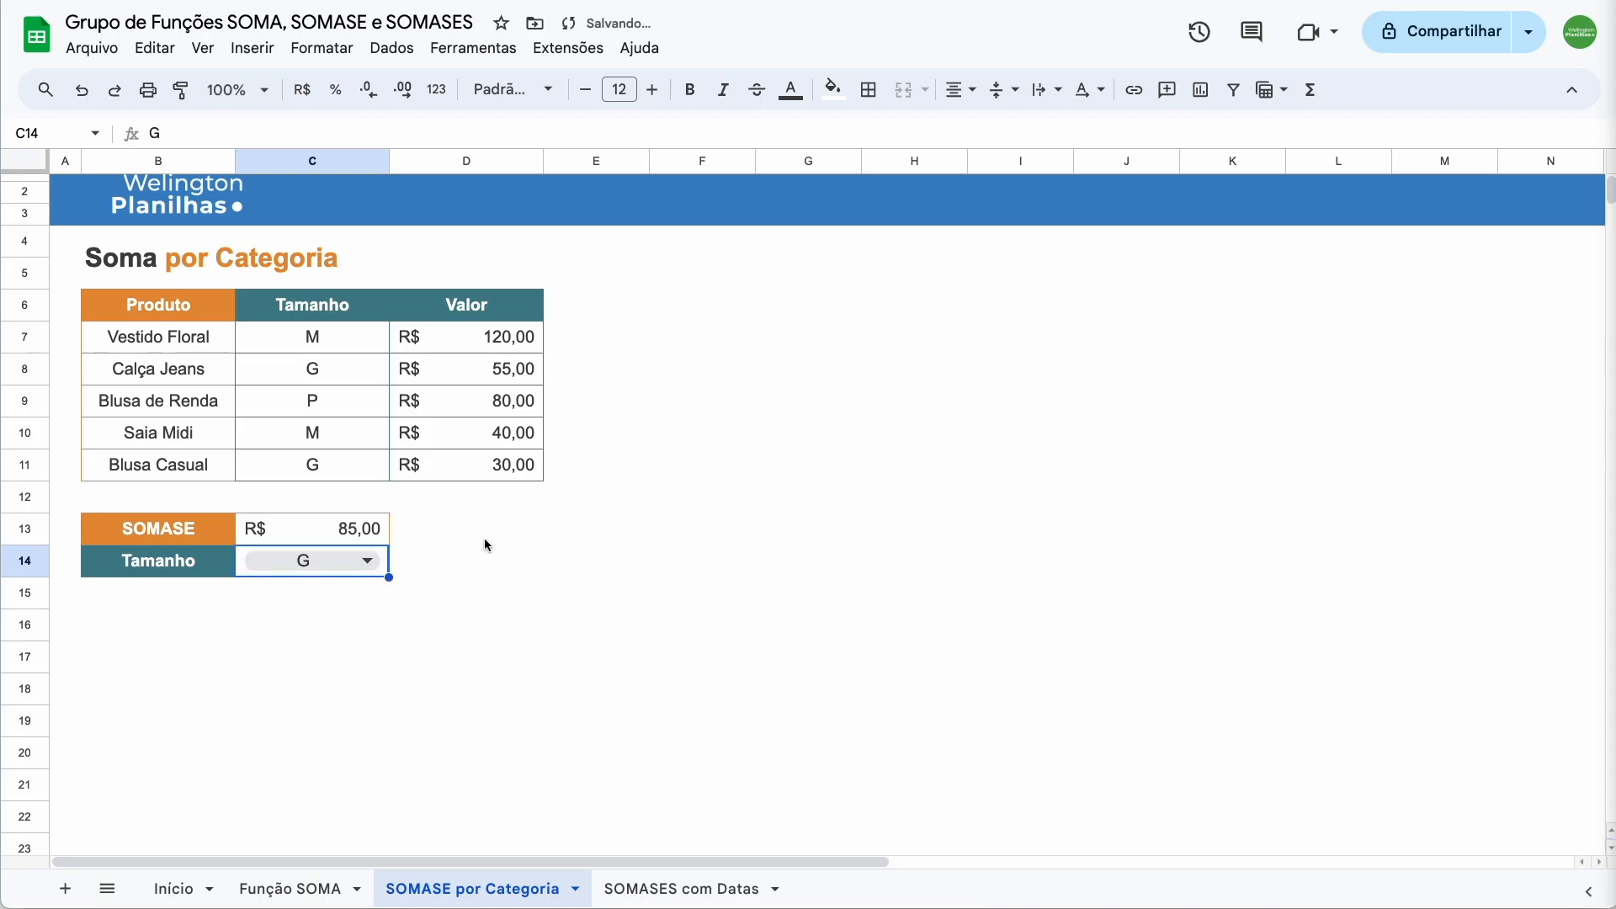
left_click(476, 461)
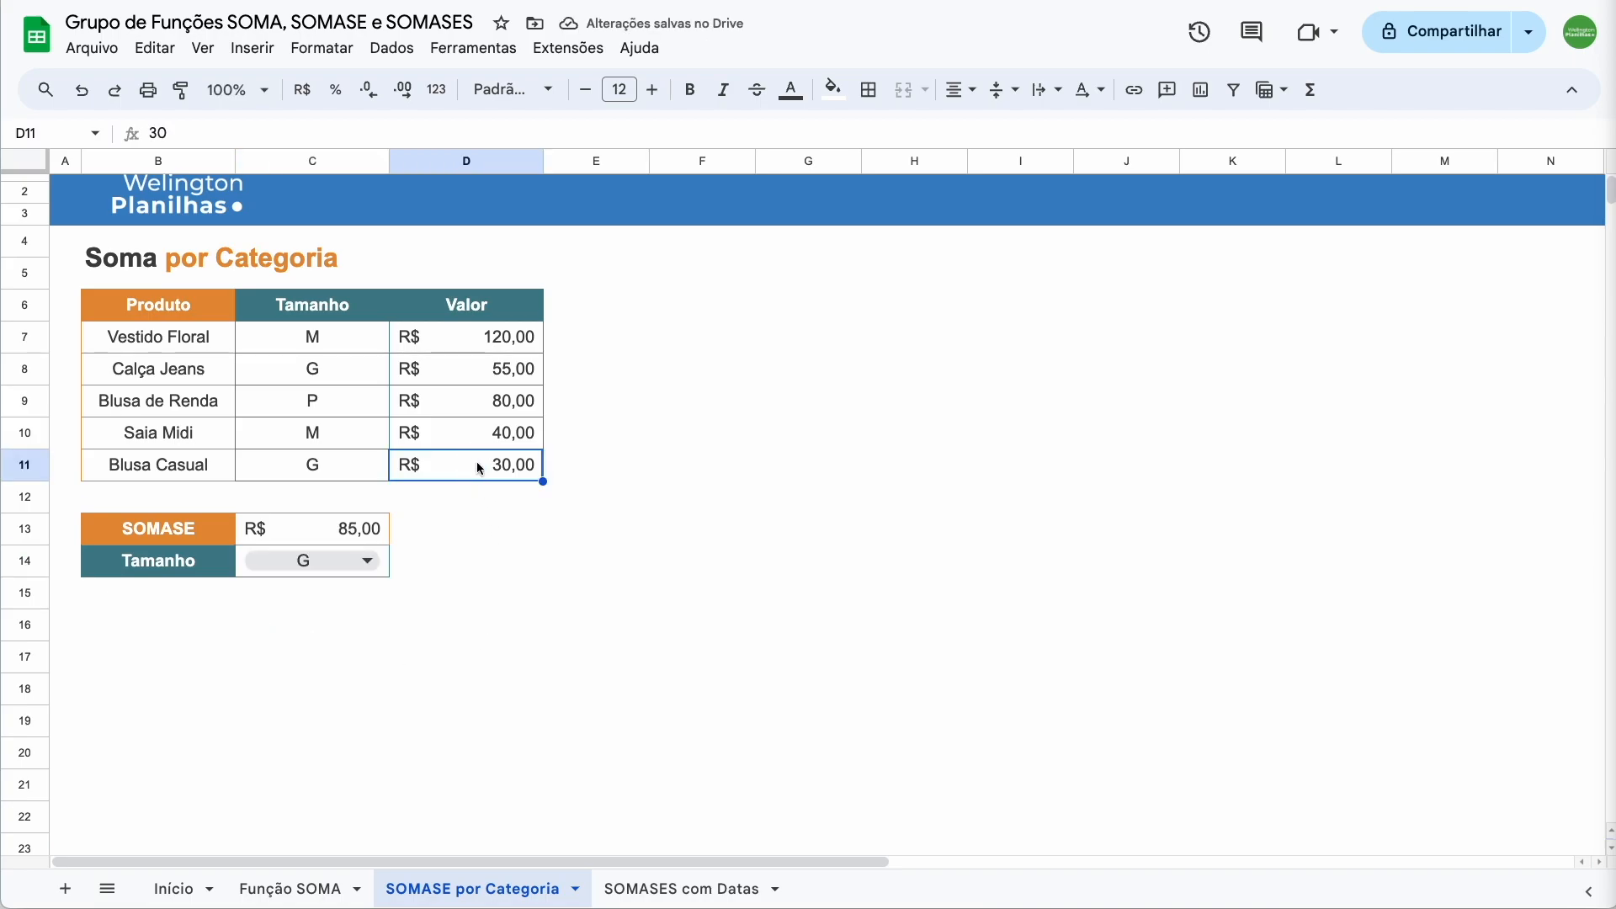
left_click(480, 373, "super")
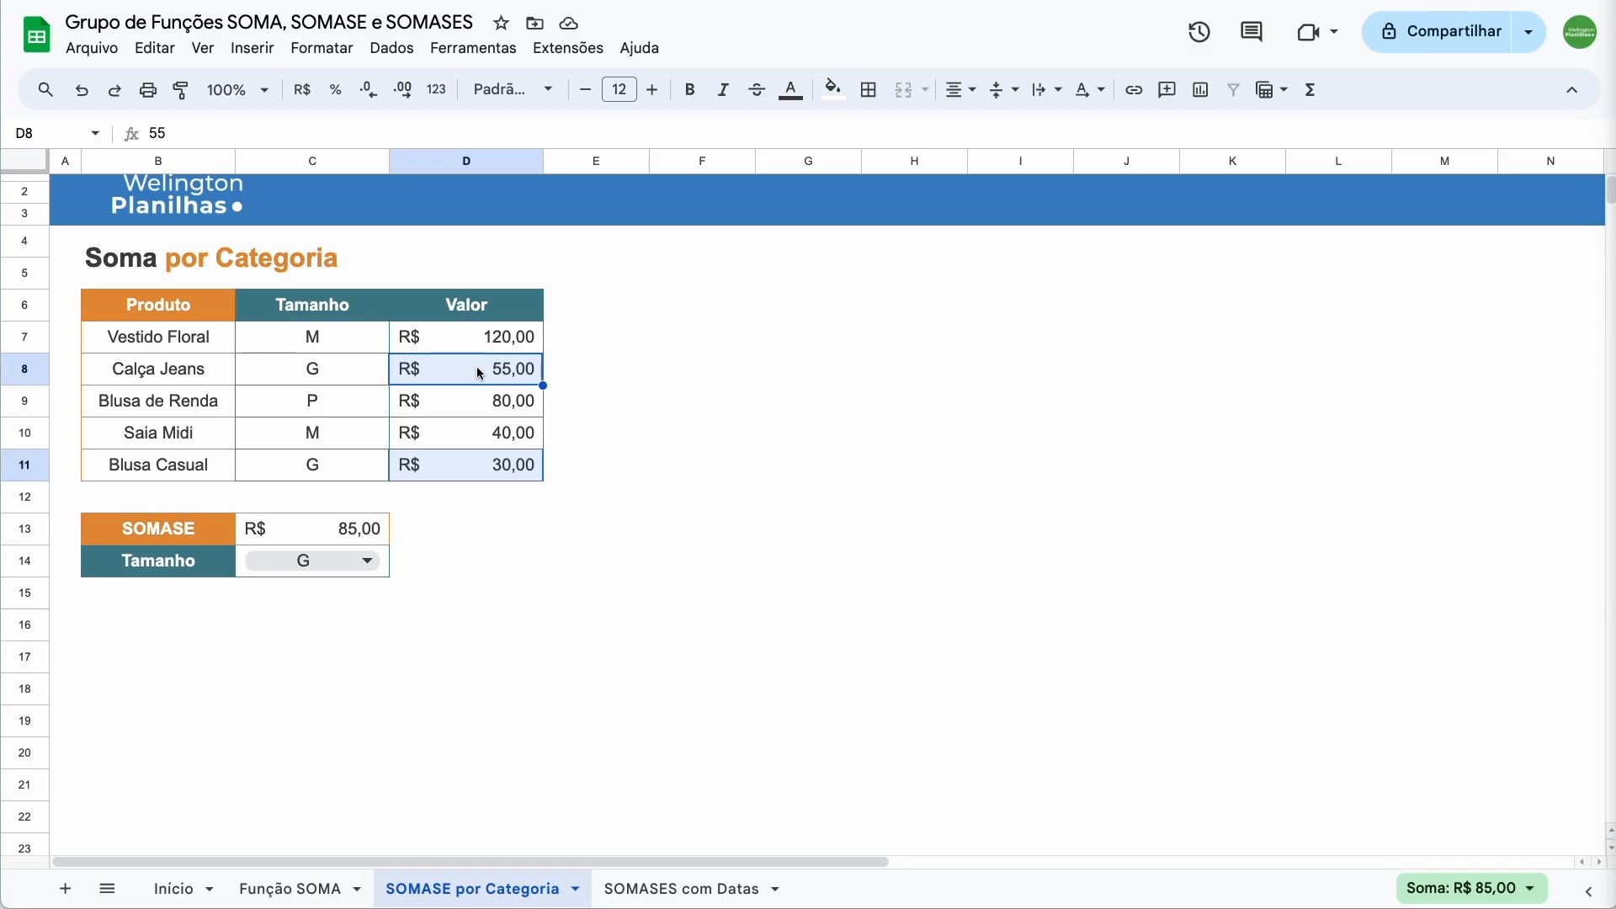
left_click(359, 531)
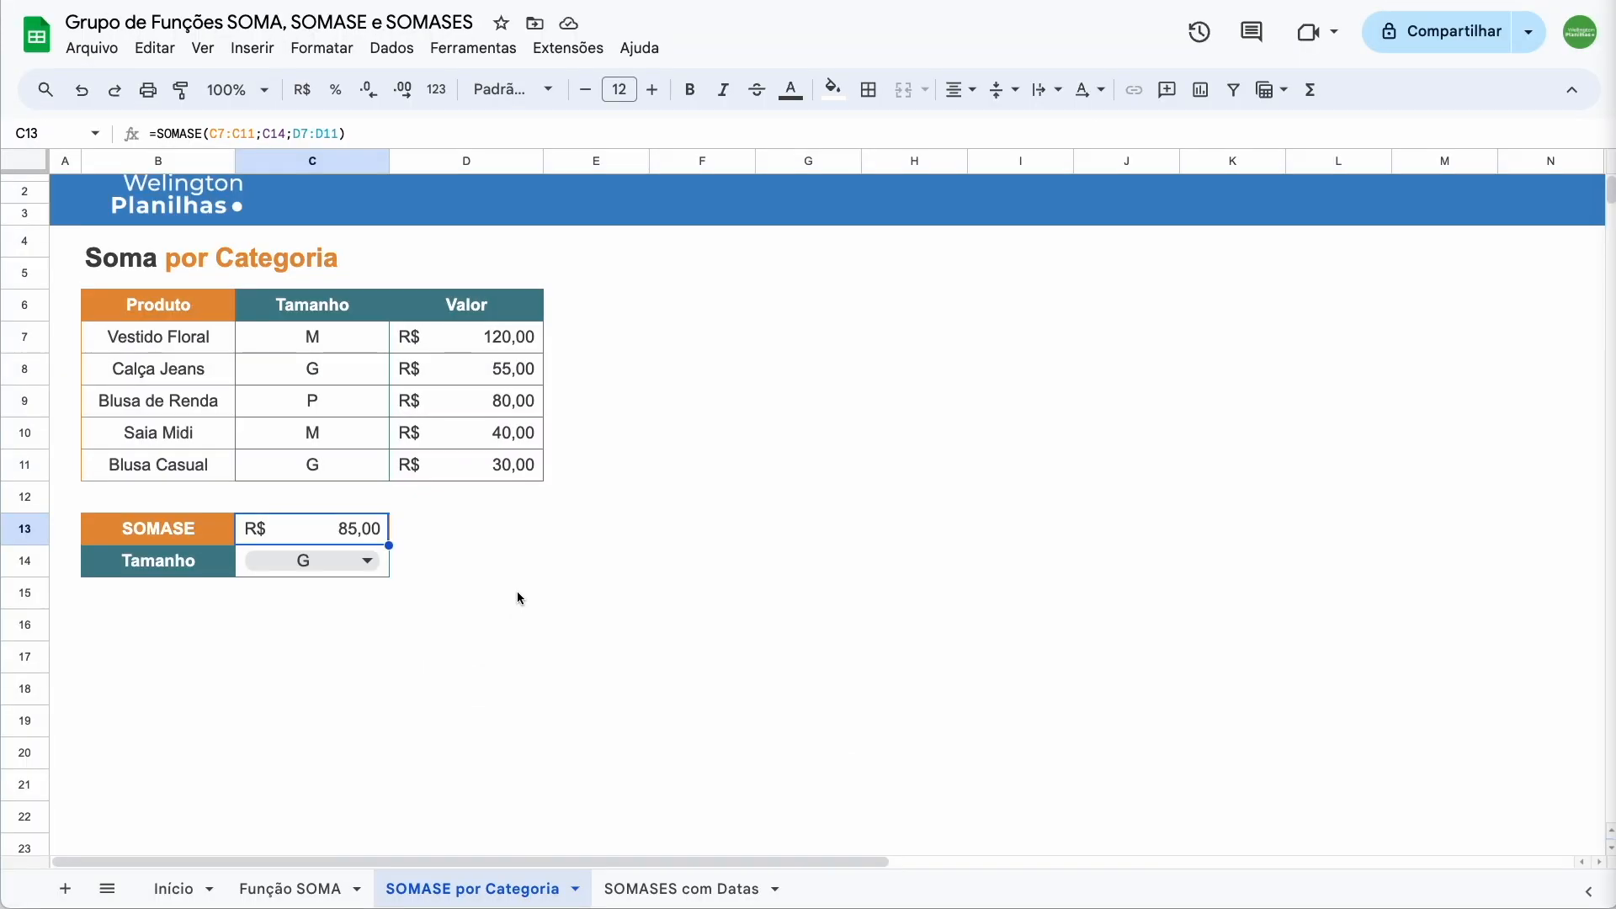
Open SOMASES com Datas and review its Data and Valor columns and the 01/01/2024–05/01/2024 range
left_click(665, 889)
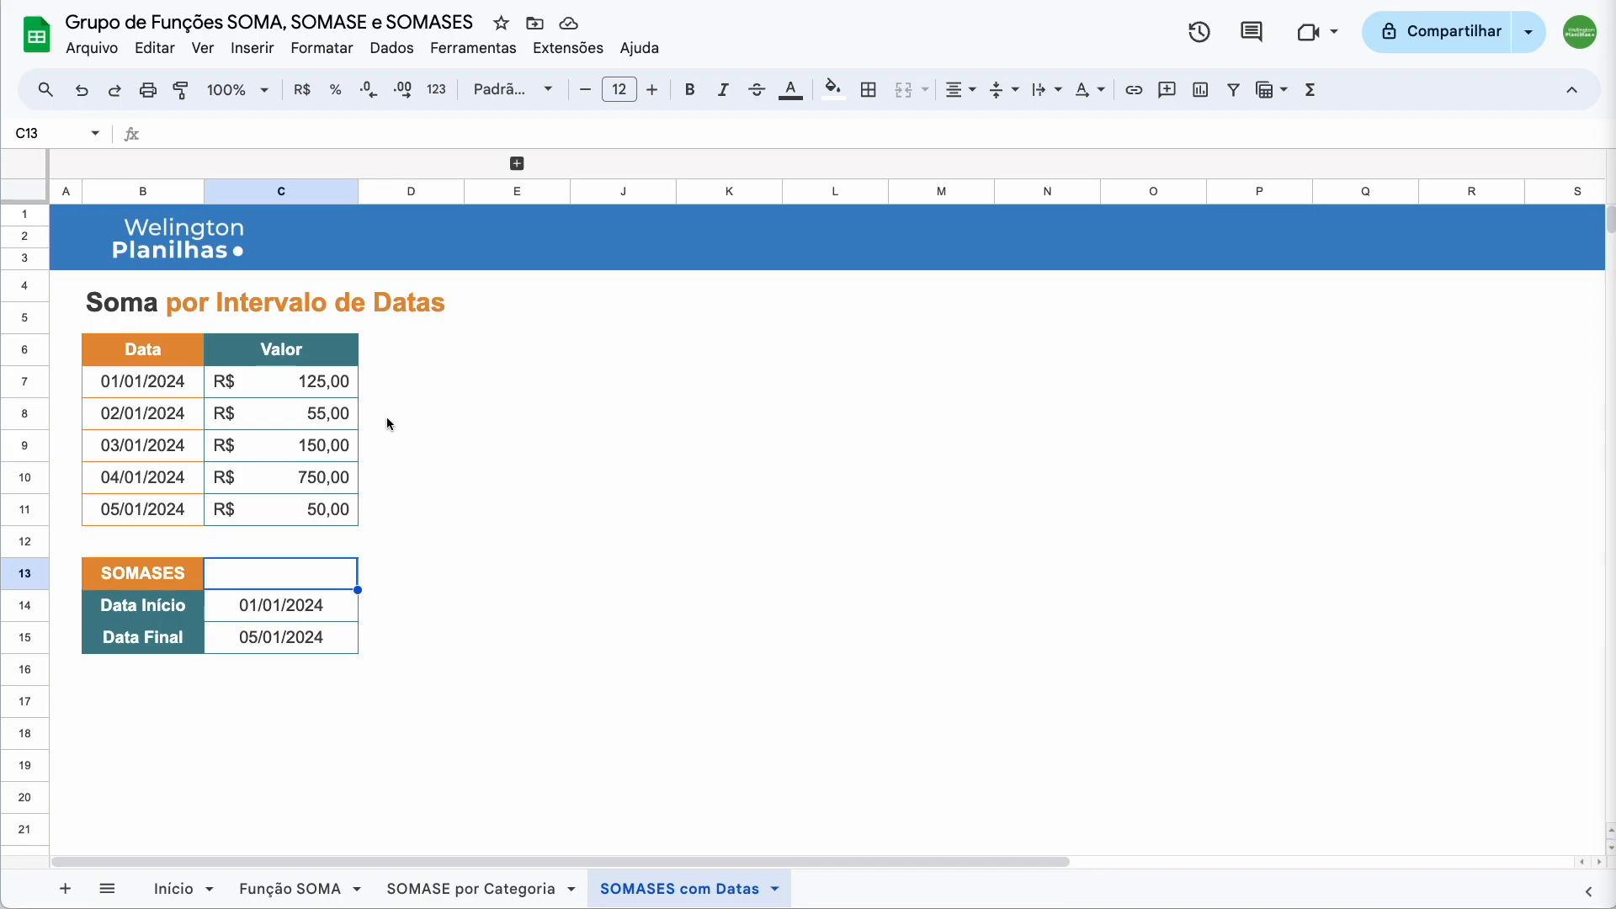
left_click_drag(159, 357, 155, 509)
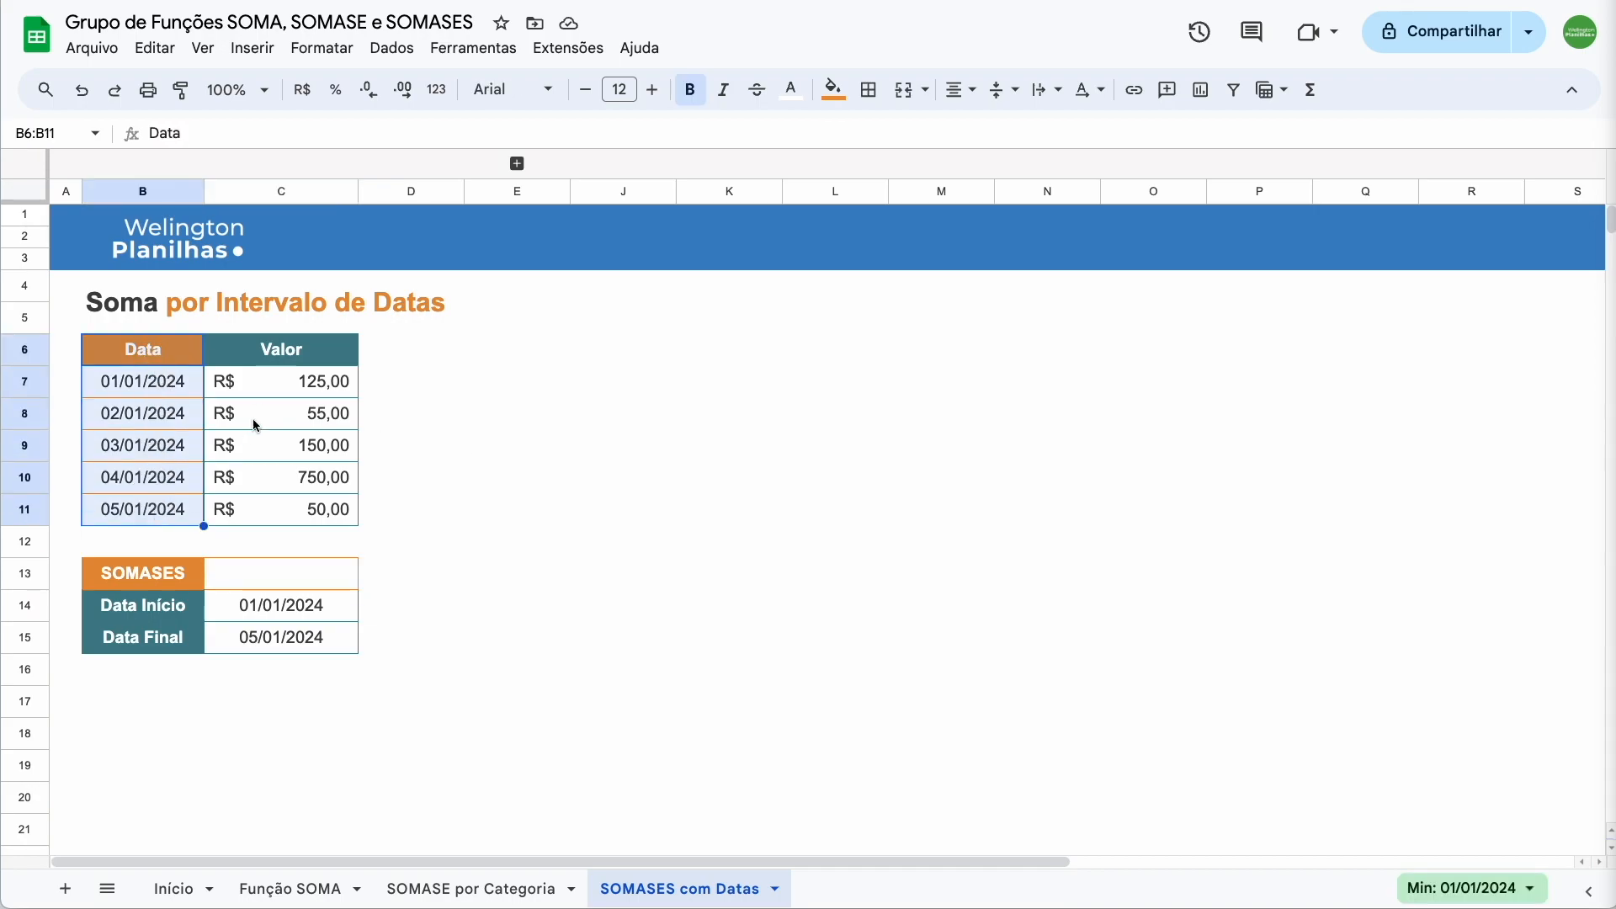
left_click_drag(288, 348, 286, 505)
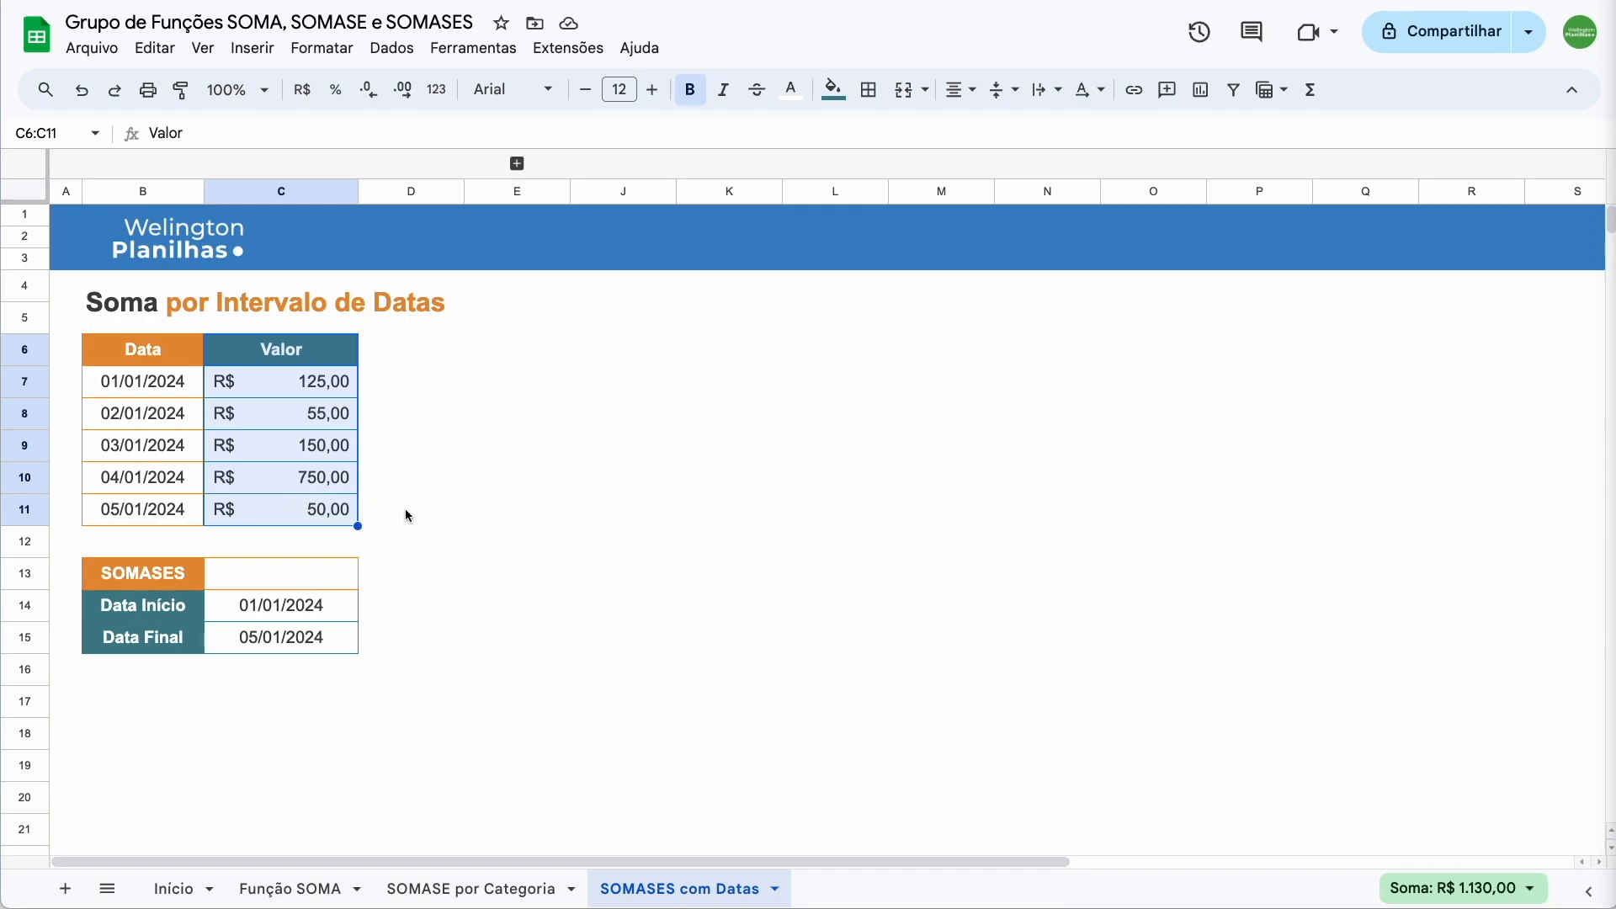
left_click(321, 581)
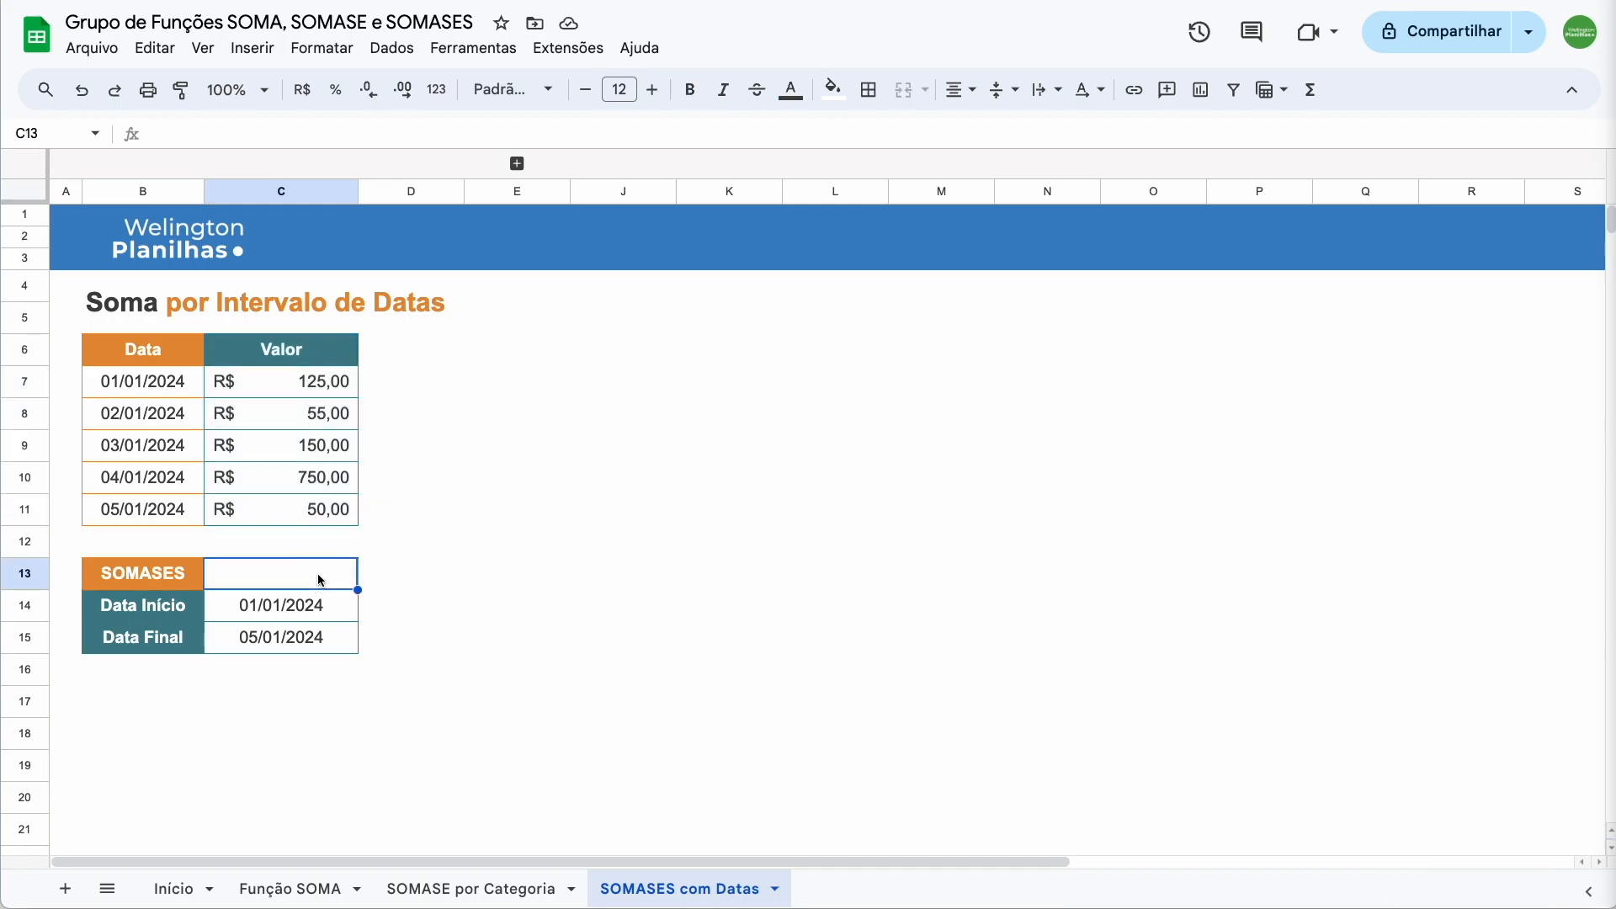
left_click(343, 609)
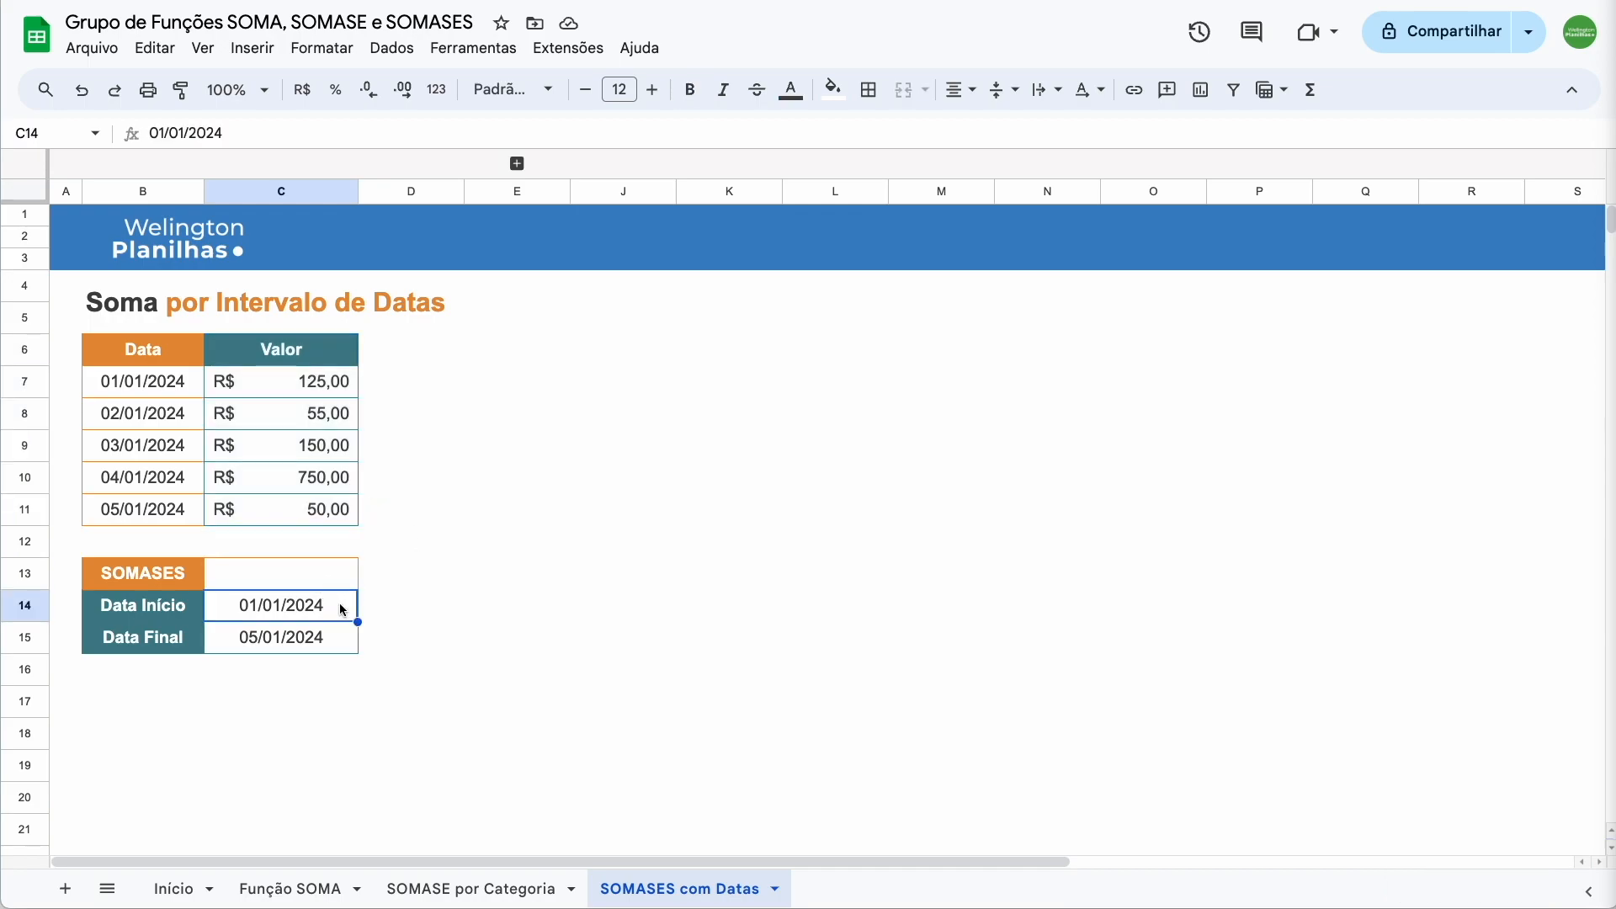
left_click(340, 639)
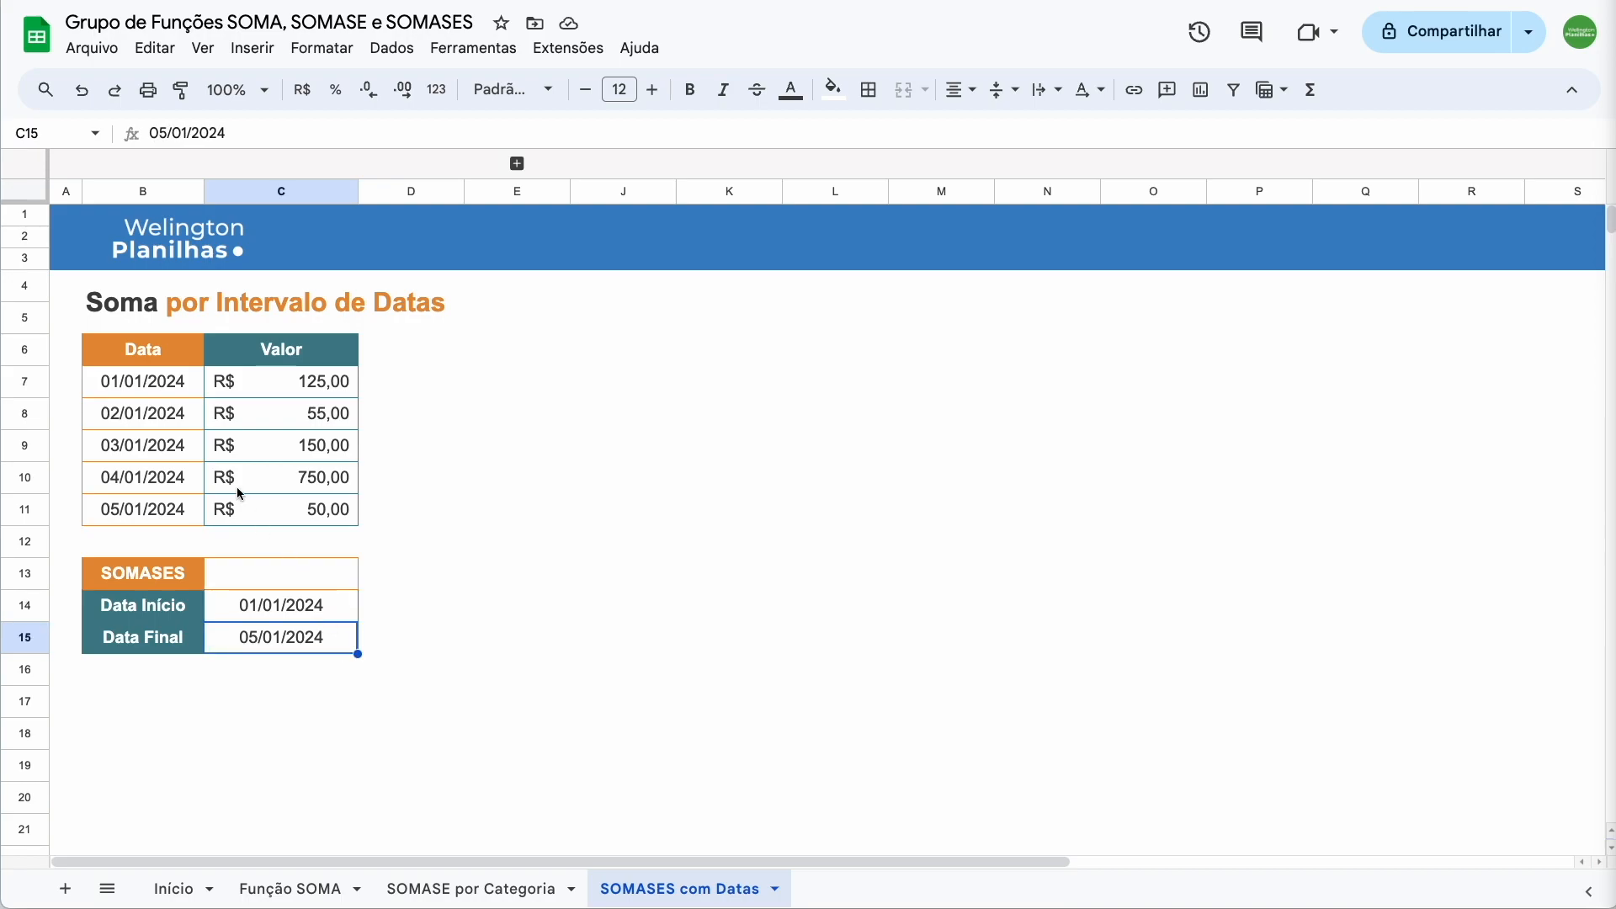
left_click_drag(256, 379, 259, 506)
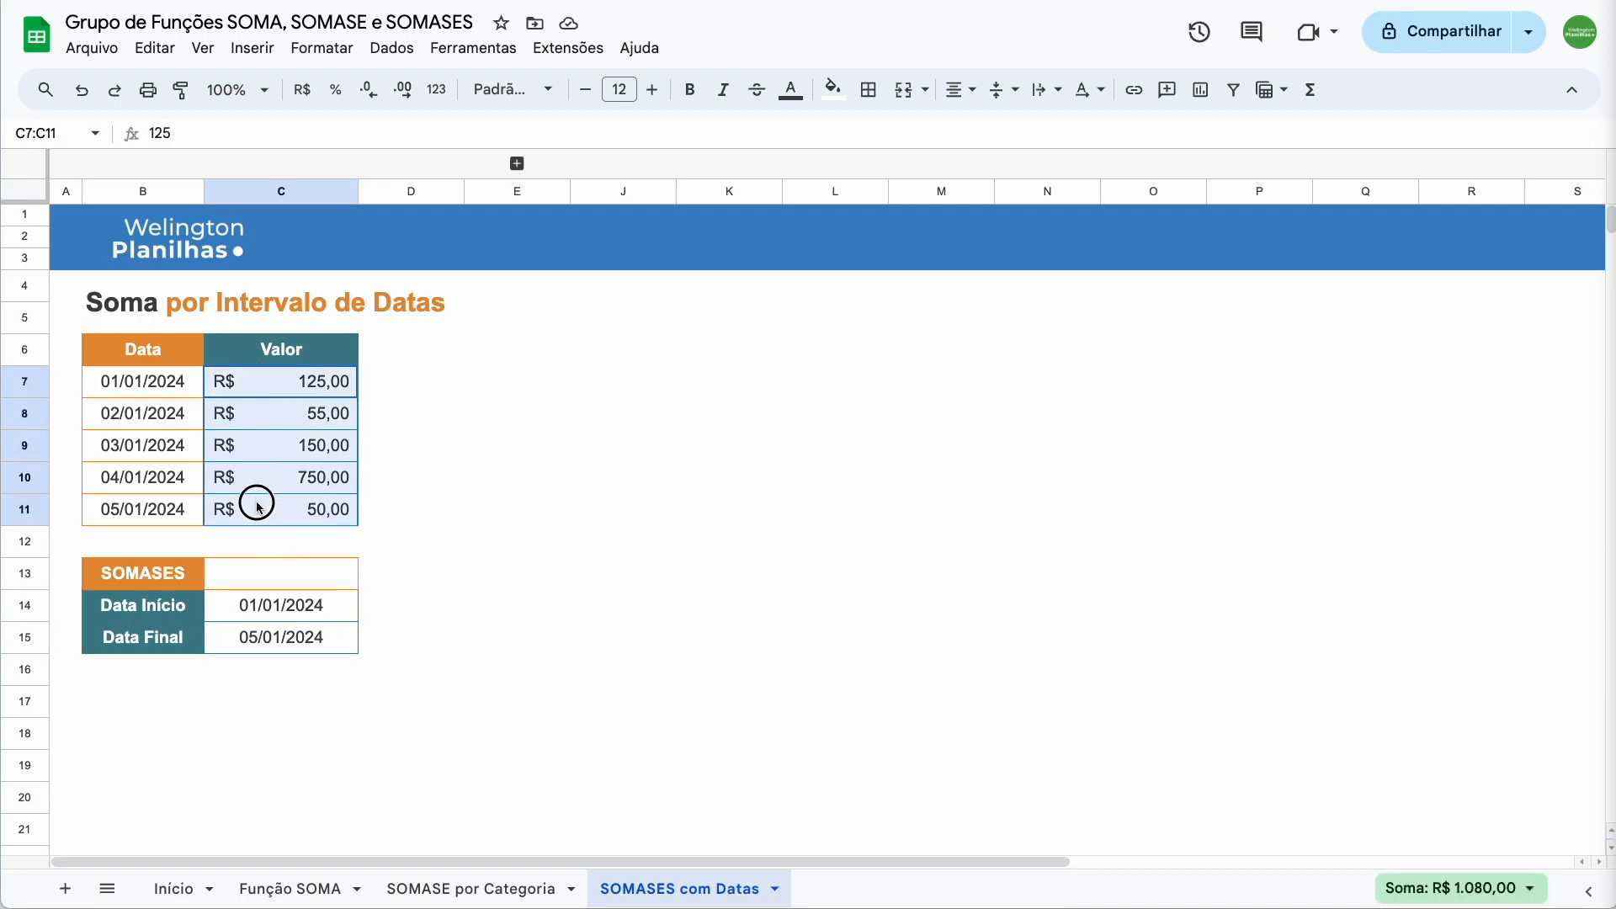
left_click(290, 572)
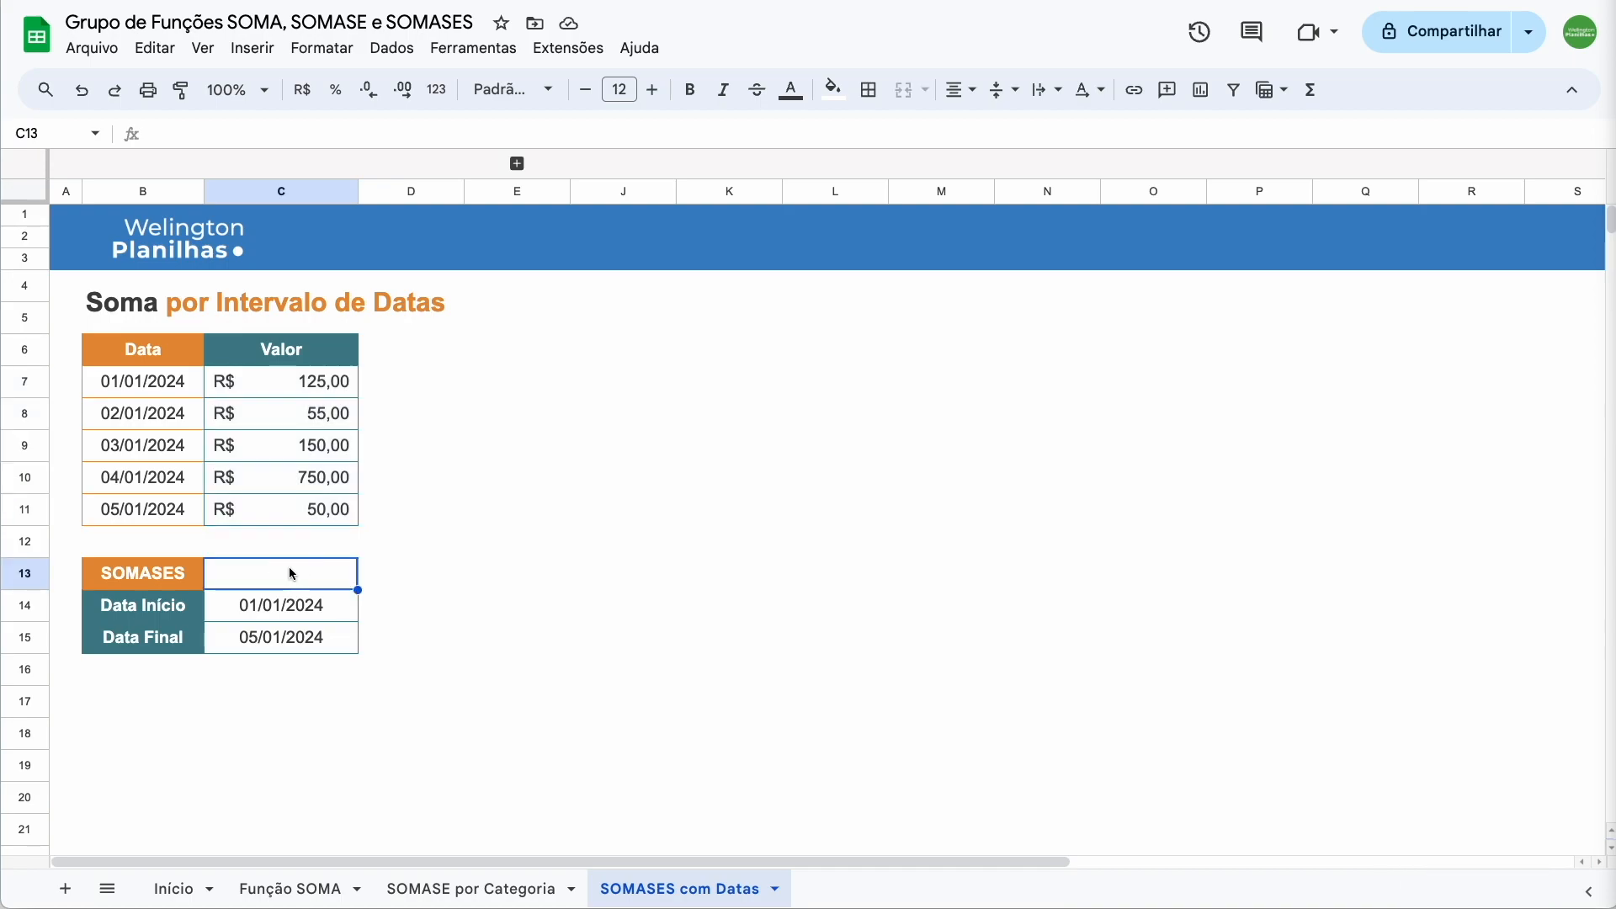
Start =SOMASES(C7:C11; in C13, using the Valor amounts as the sum range
type("=")
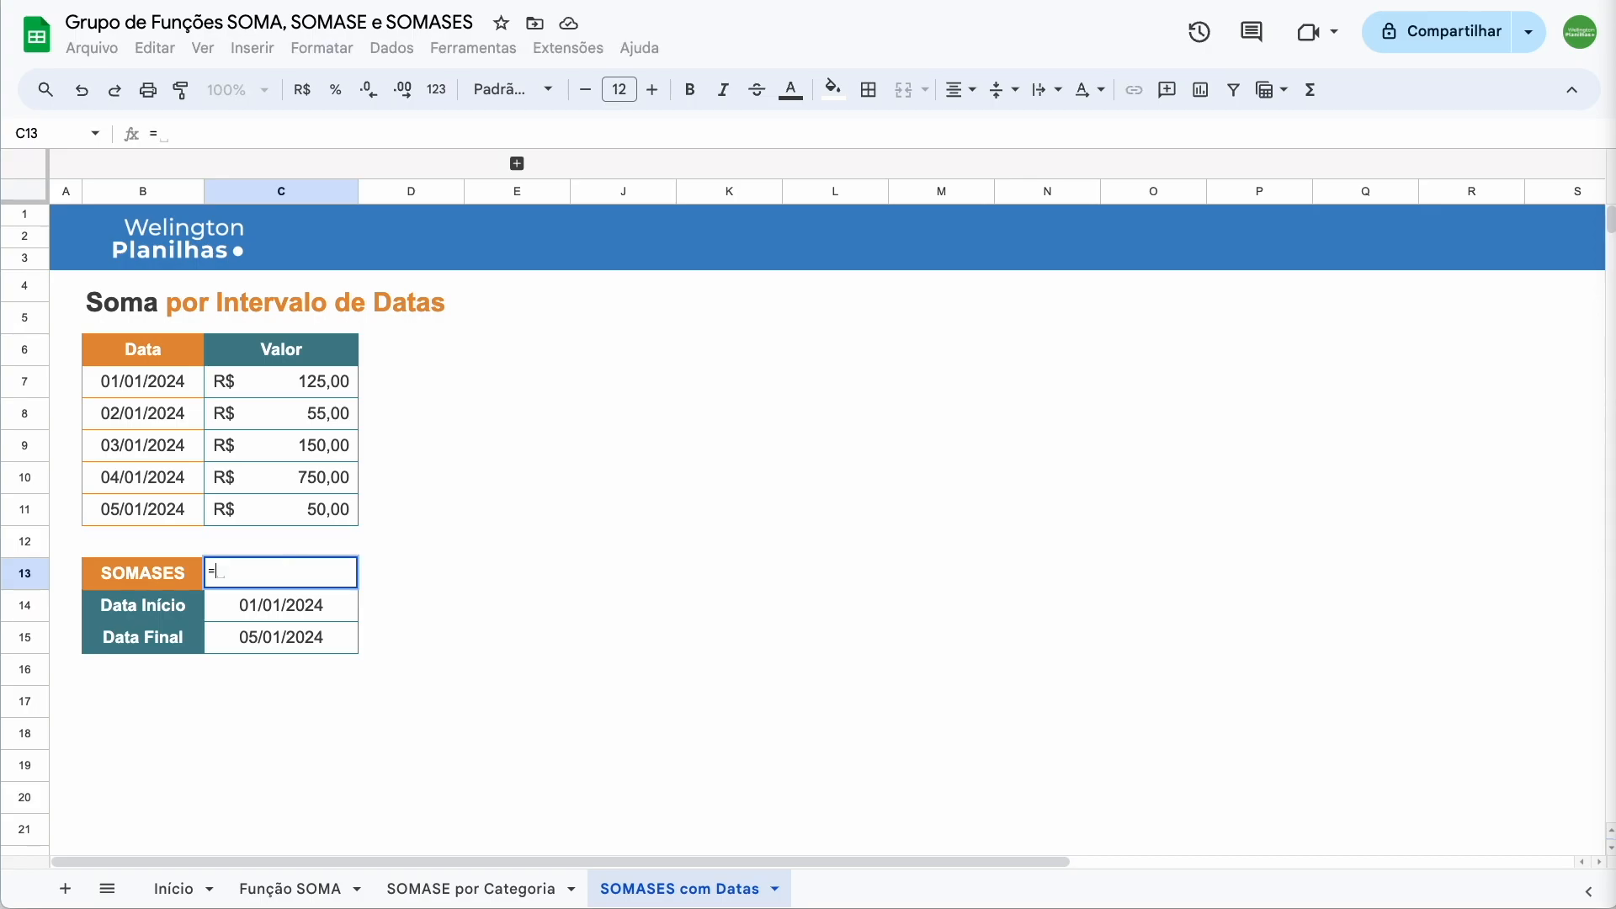
type("somase")
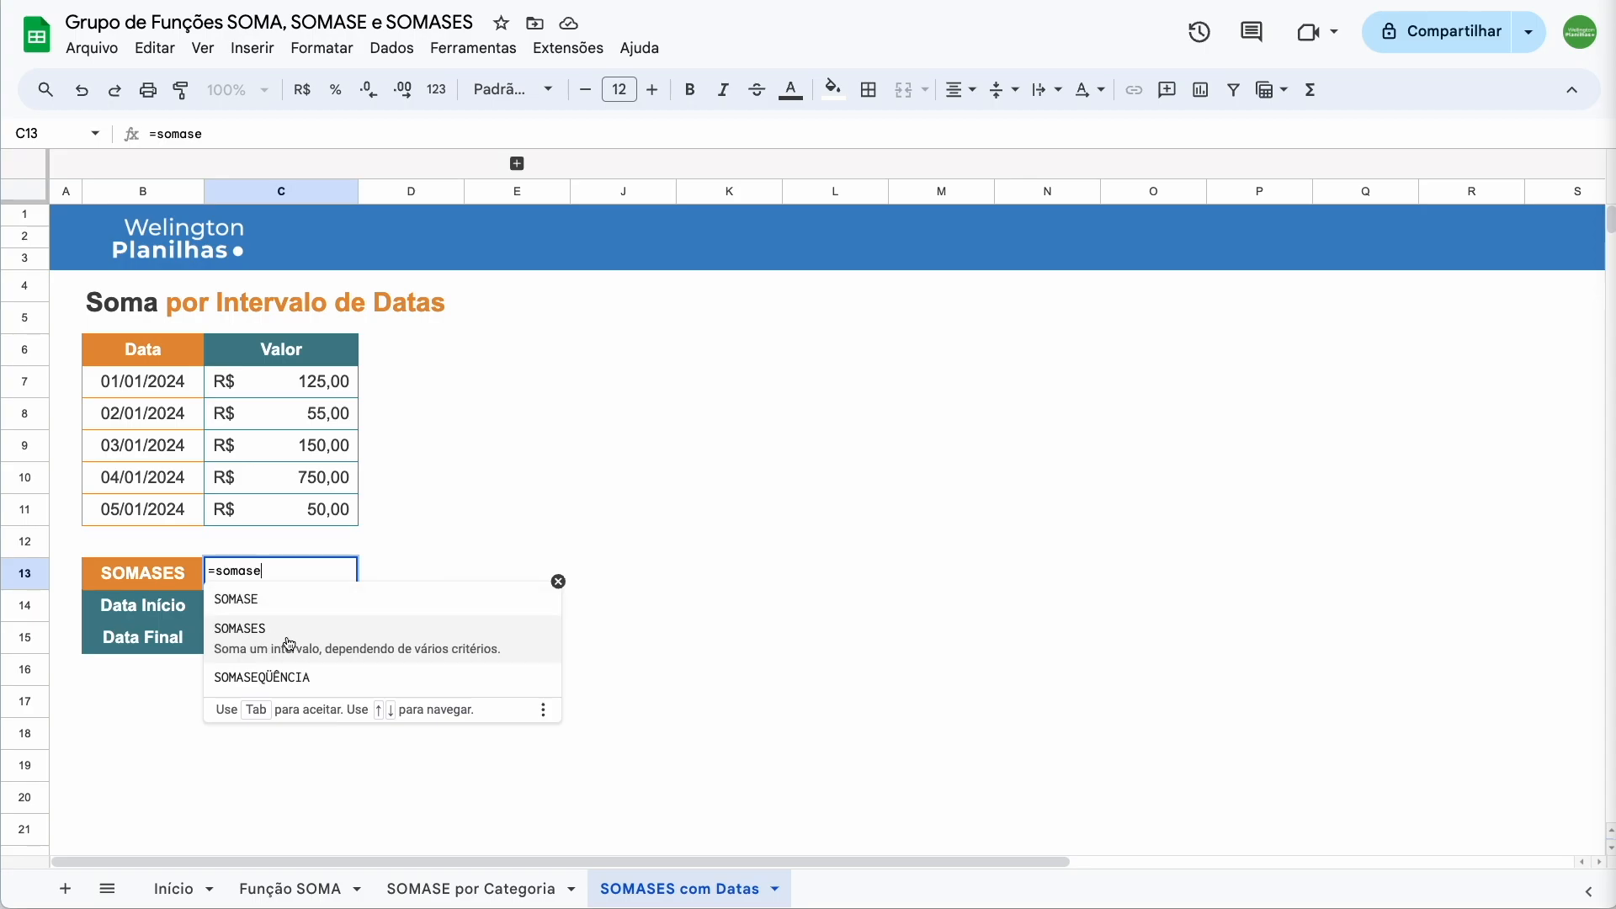
left_click(291, 644)
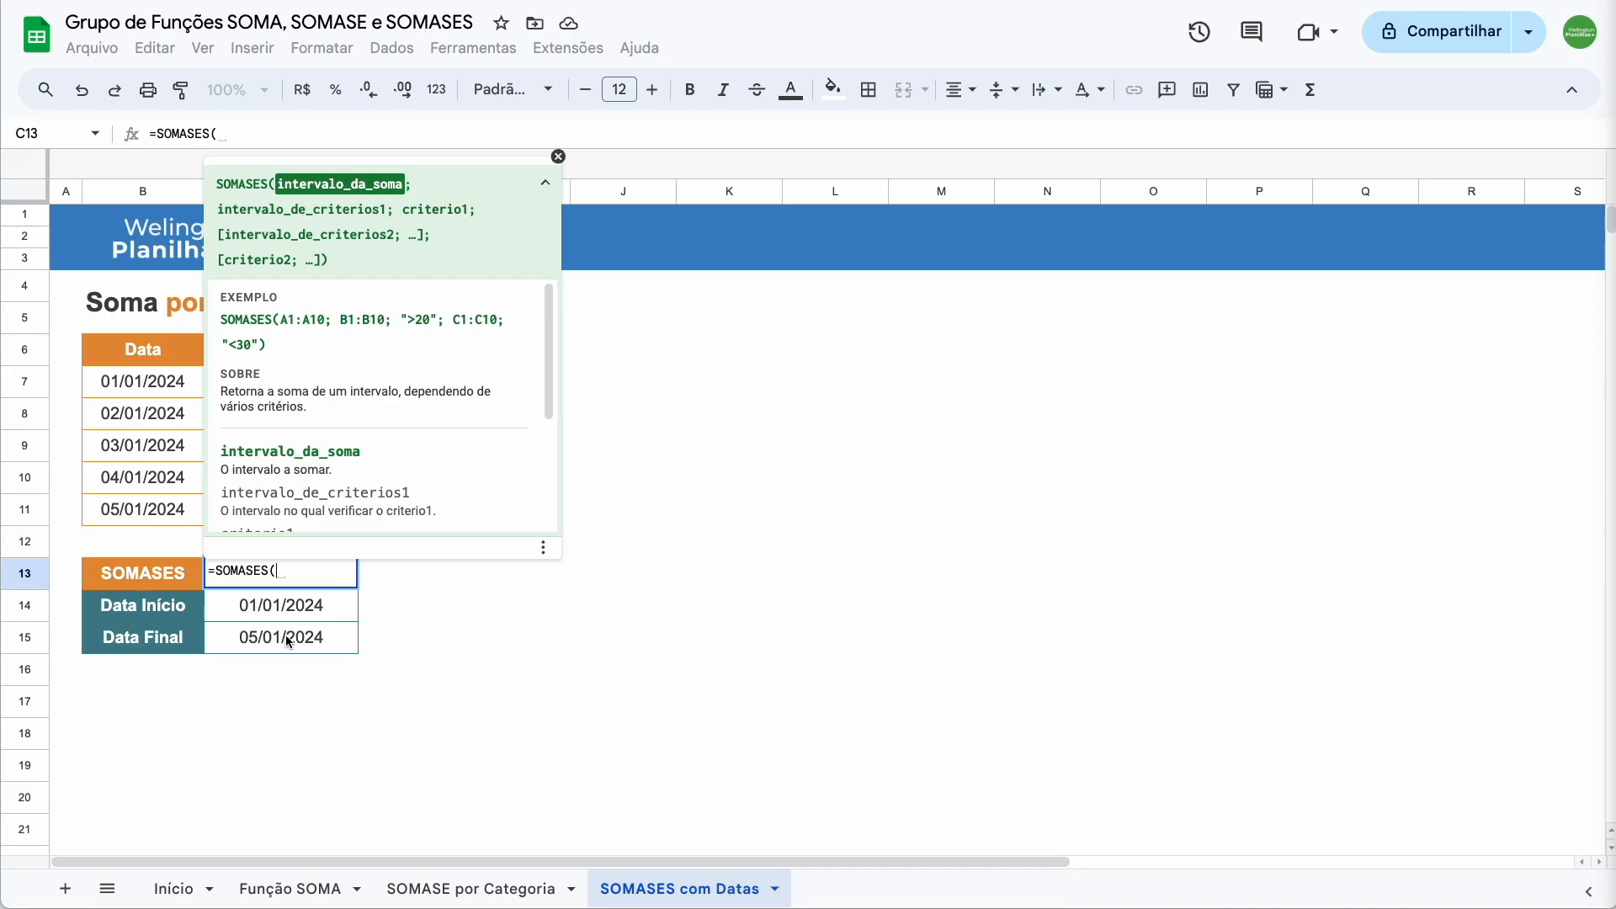
left_click(557, 157)
left_click(316, 382)
left_click_drag(316, 382, 313, 512)
type(";")
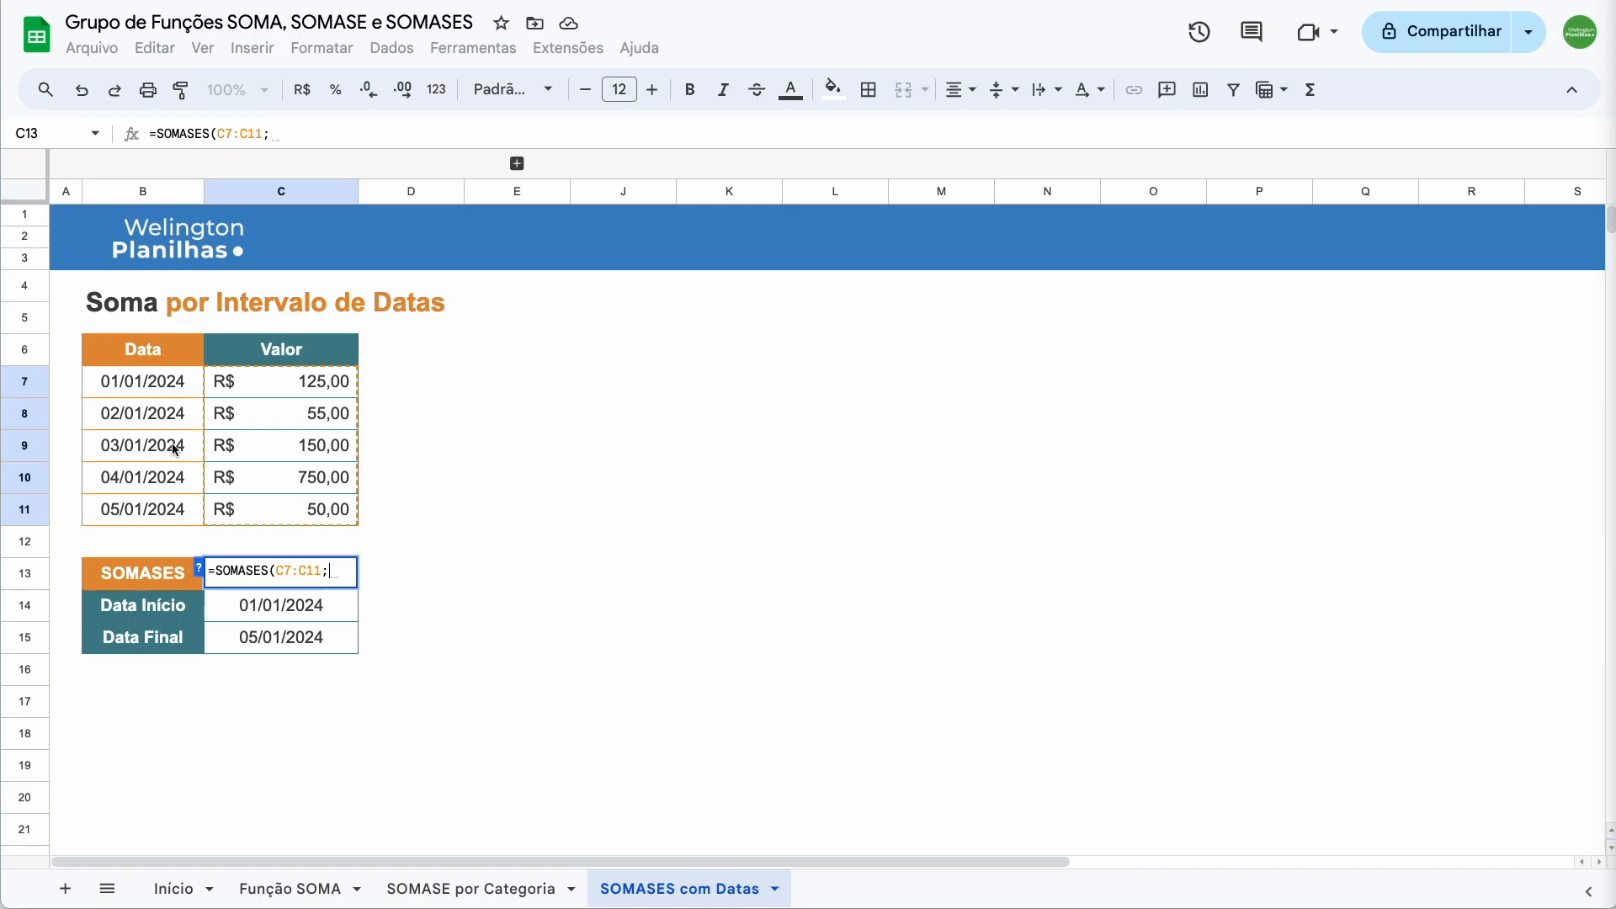
Add the first criterion: dates in B7:B11 ">="&C14, the start date
left_click(165, 399)
left_click_drag(165, 399, 165, 512)
type(";")
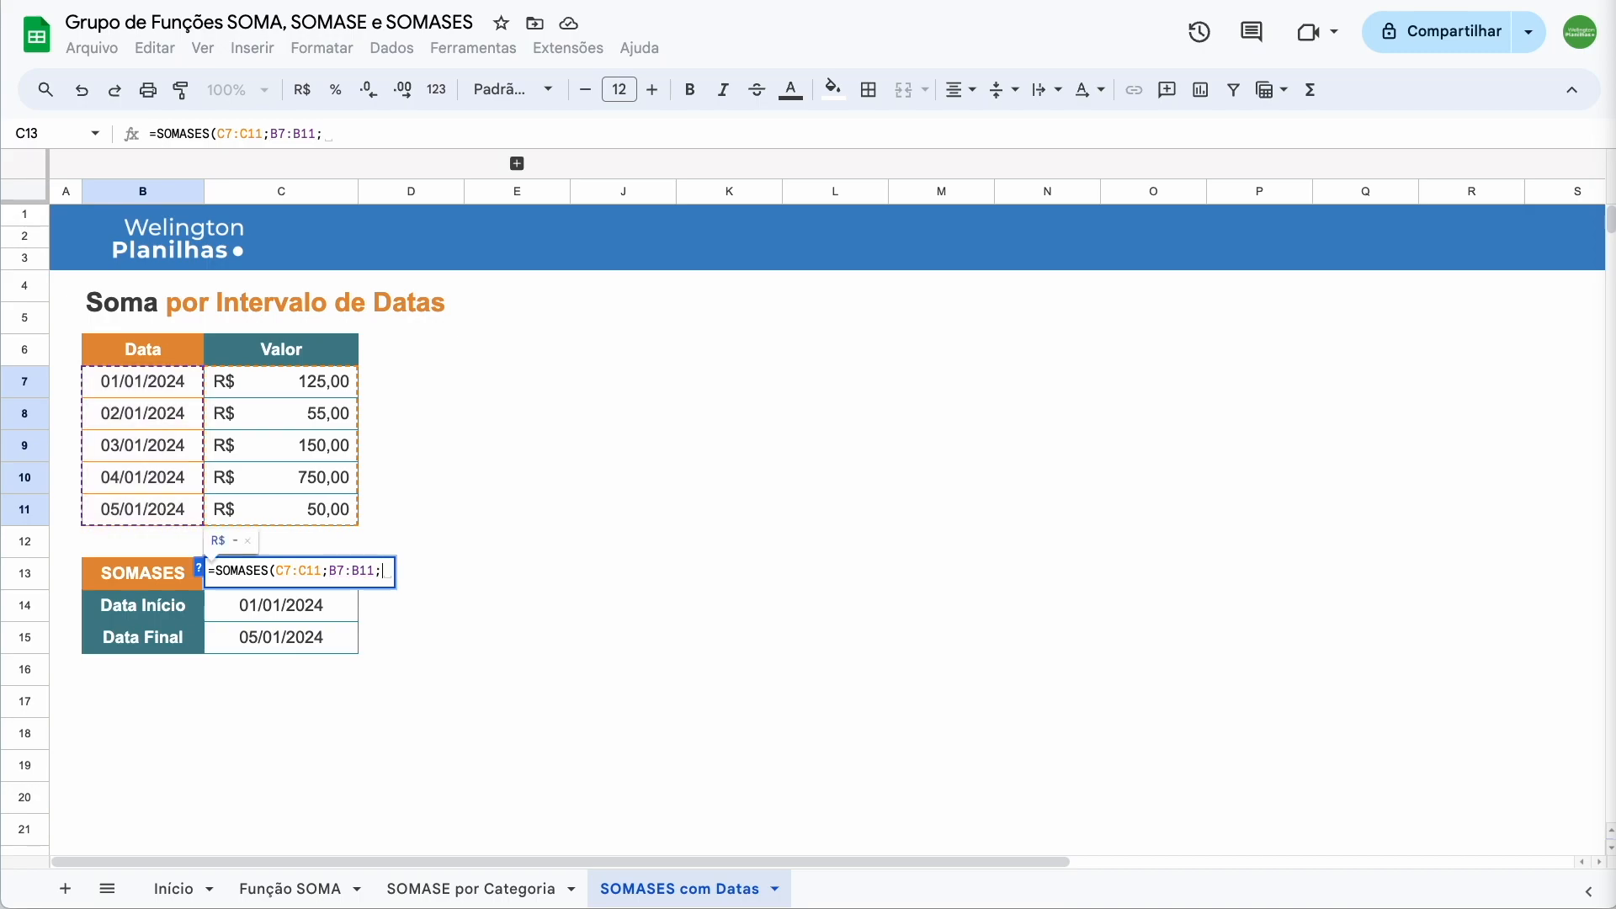
type("\"")
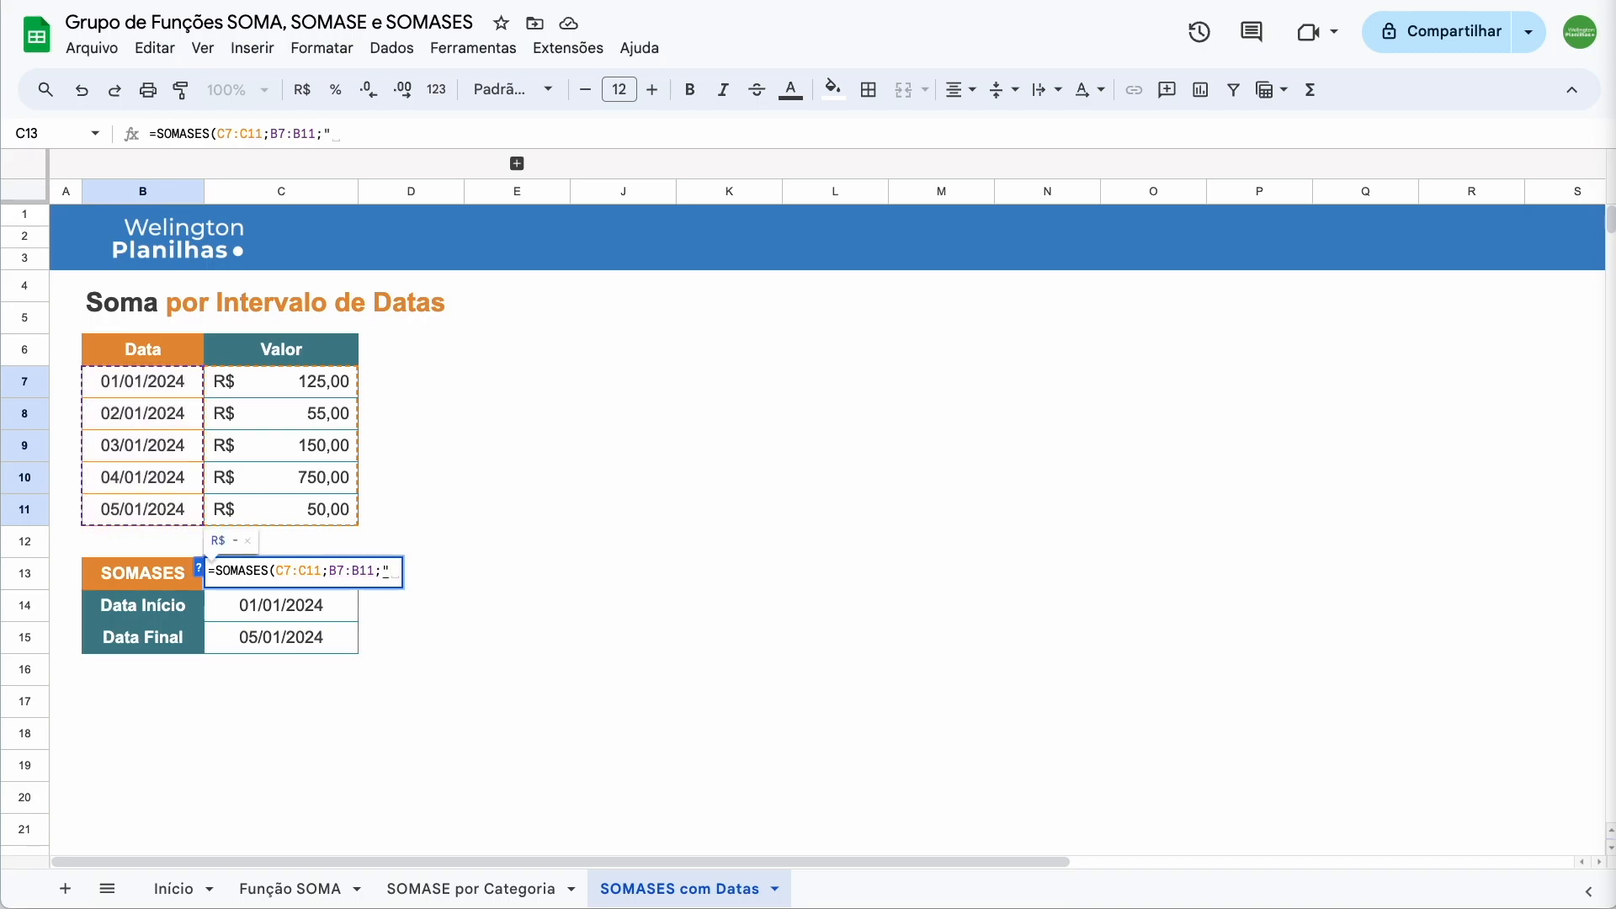
type(">=\"")
type("&")
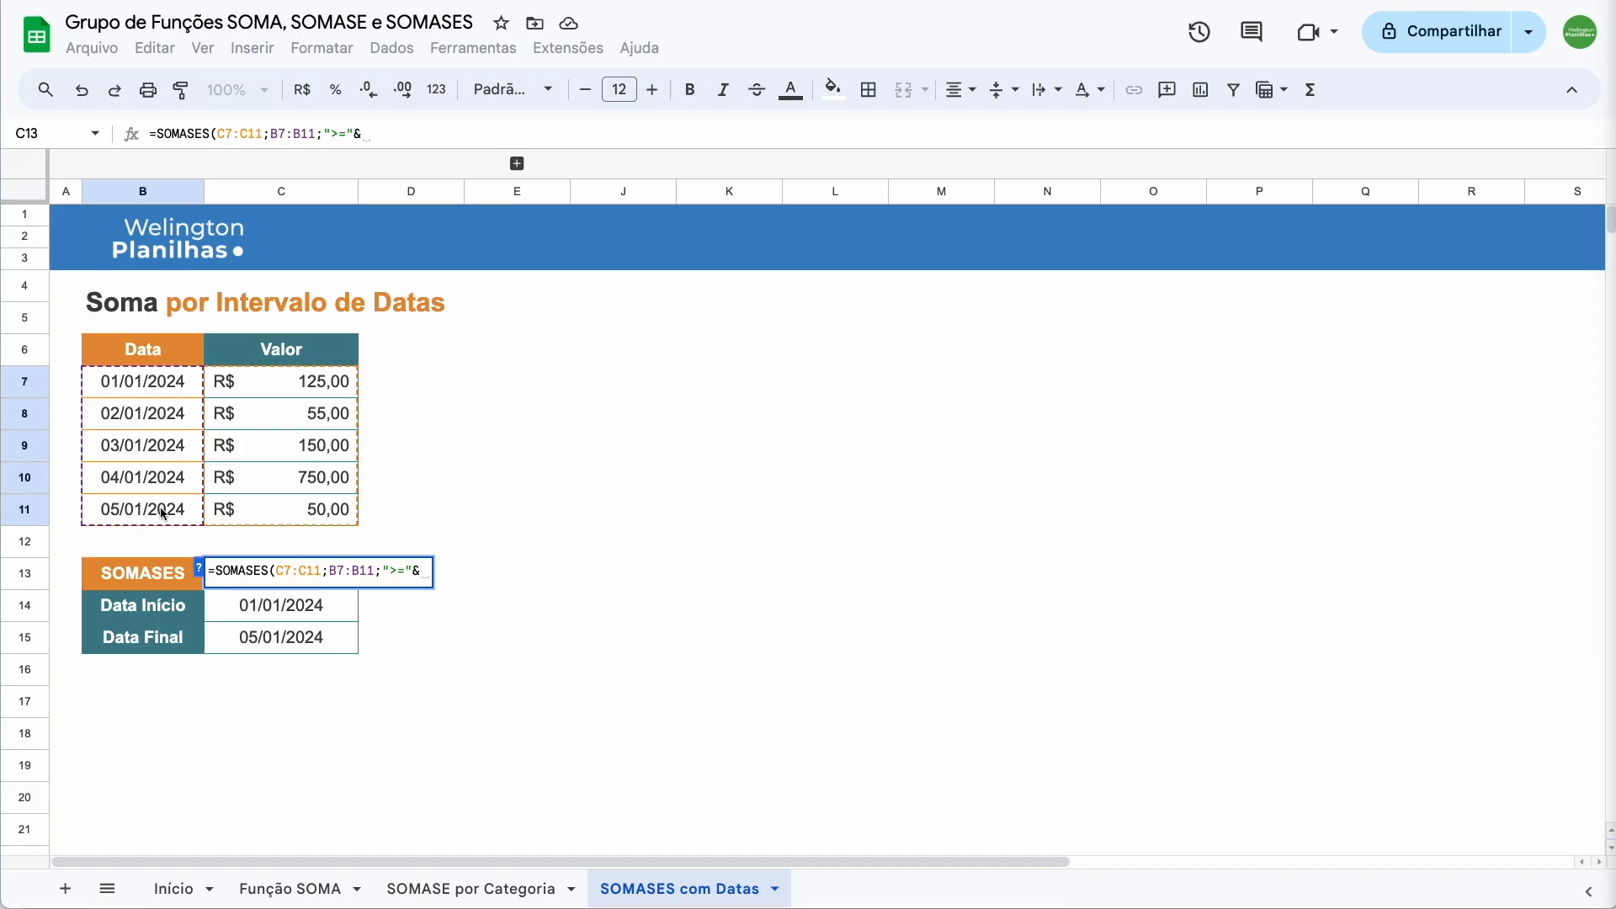
left_click(259, 609)
type(";")
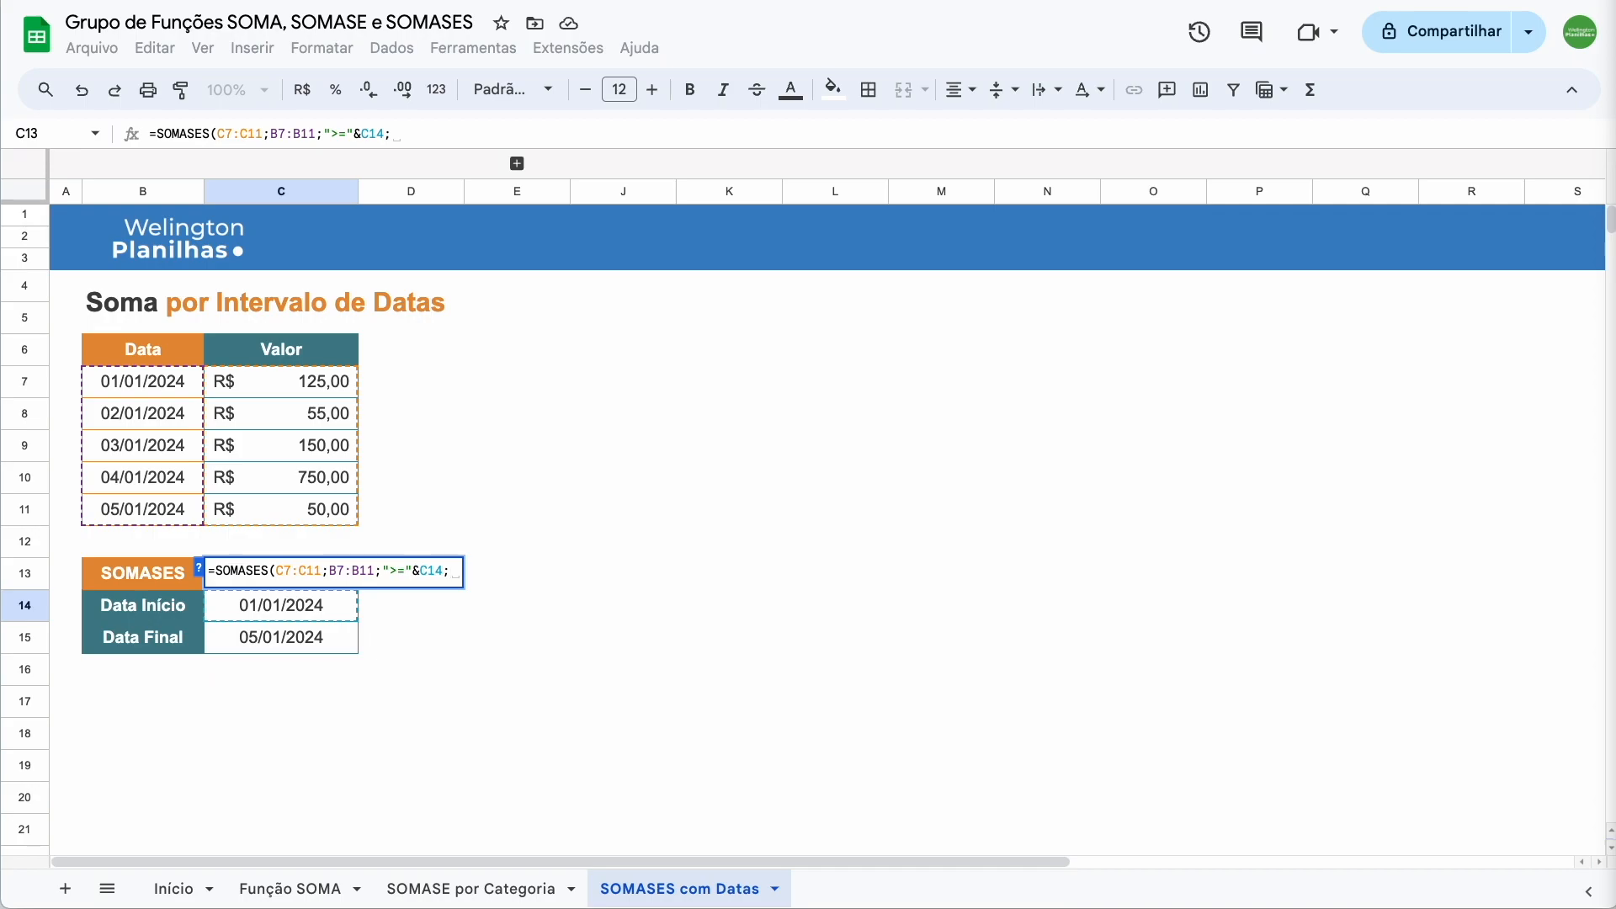
Add the criterion B7:B11 "<="&C15 and commit the formula, giving R$ 1.130,00
left_click(188, 384)
left_click_drag(189, 384, 187, 514)
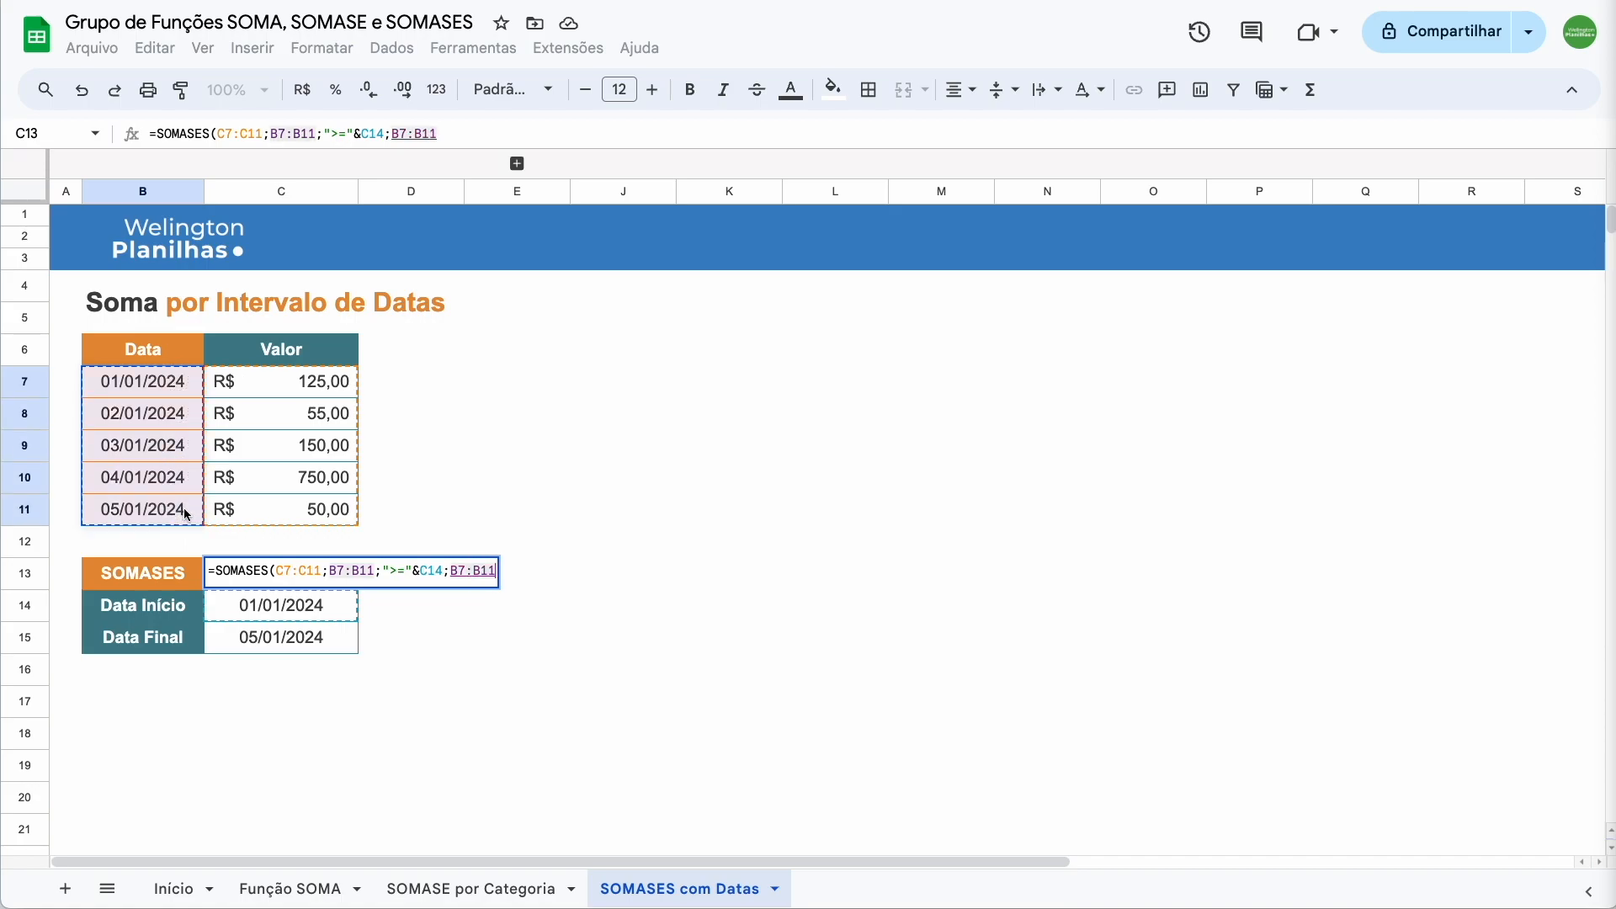
type(";")
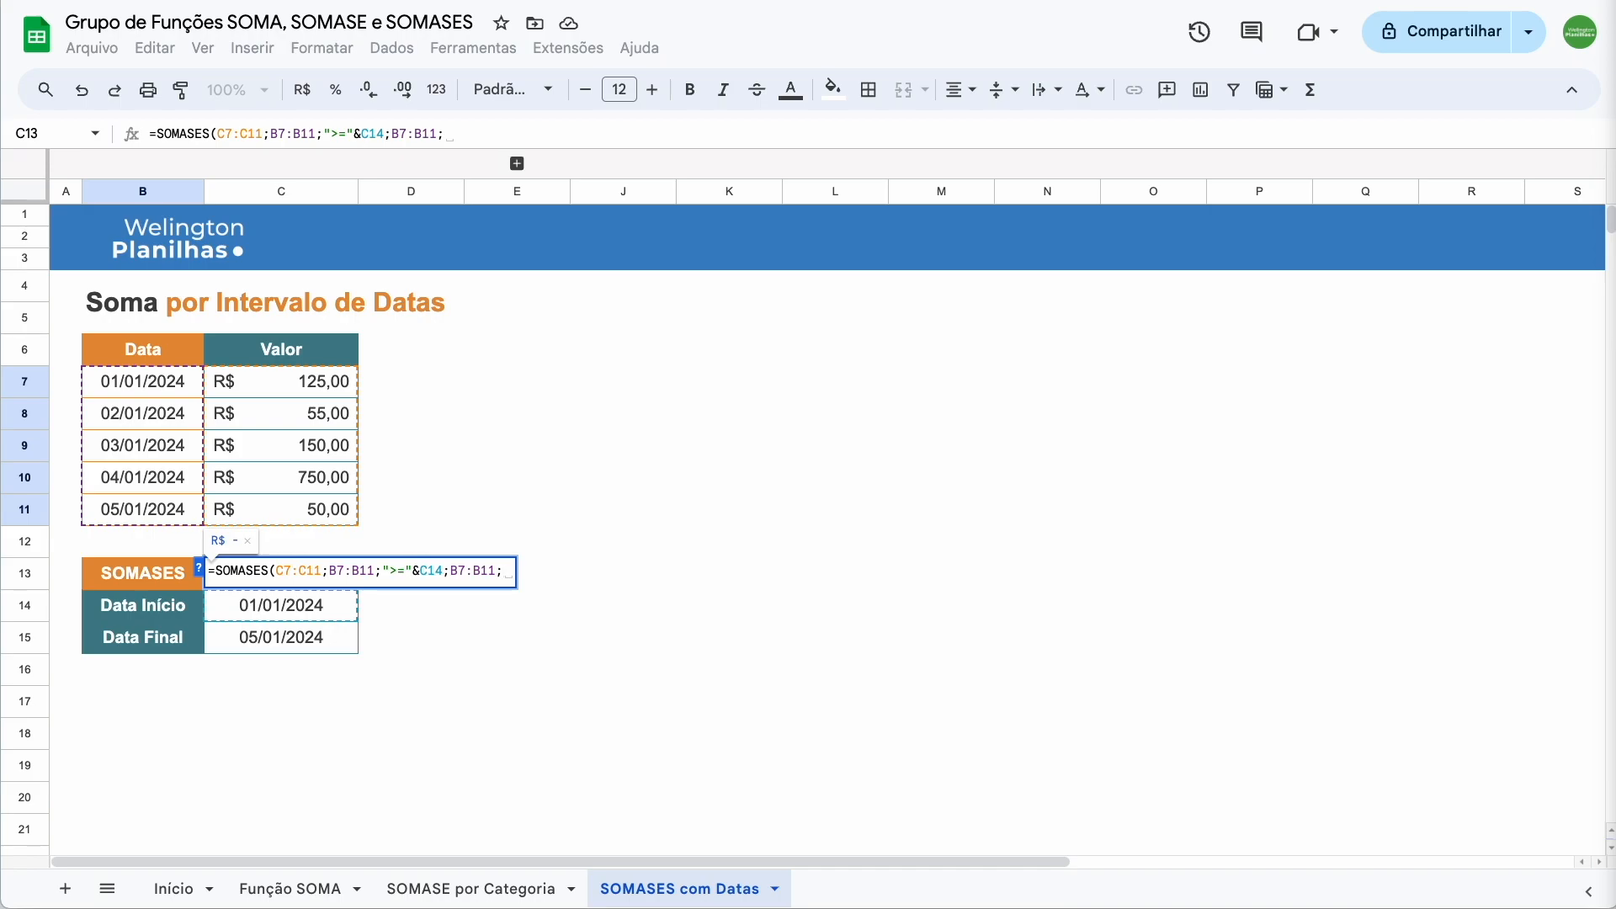
type("\"")
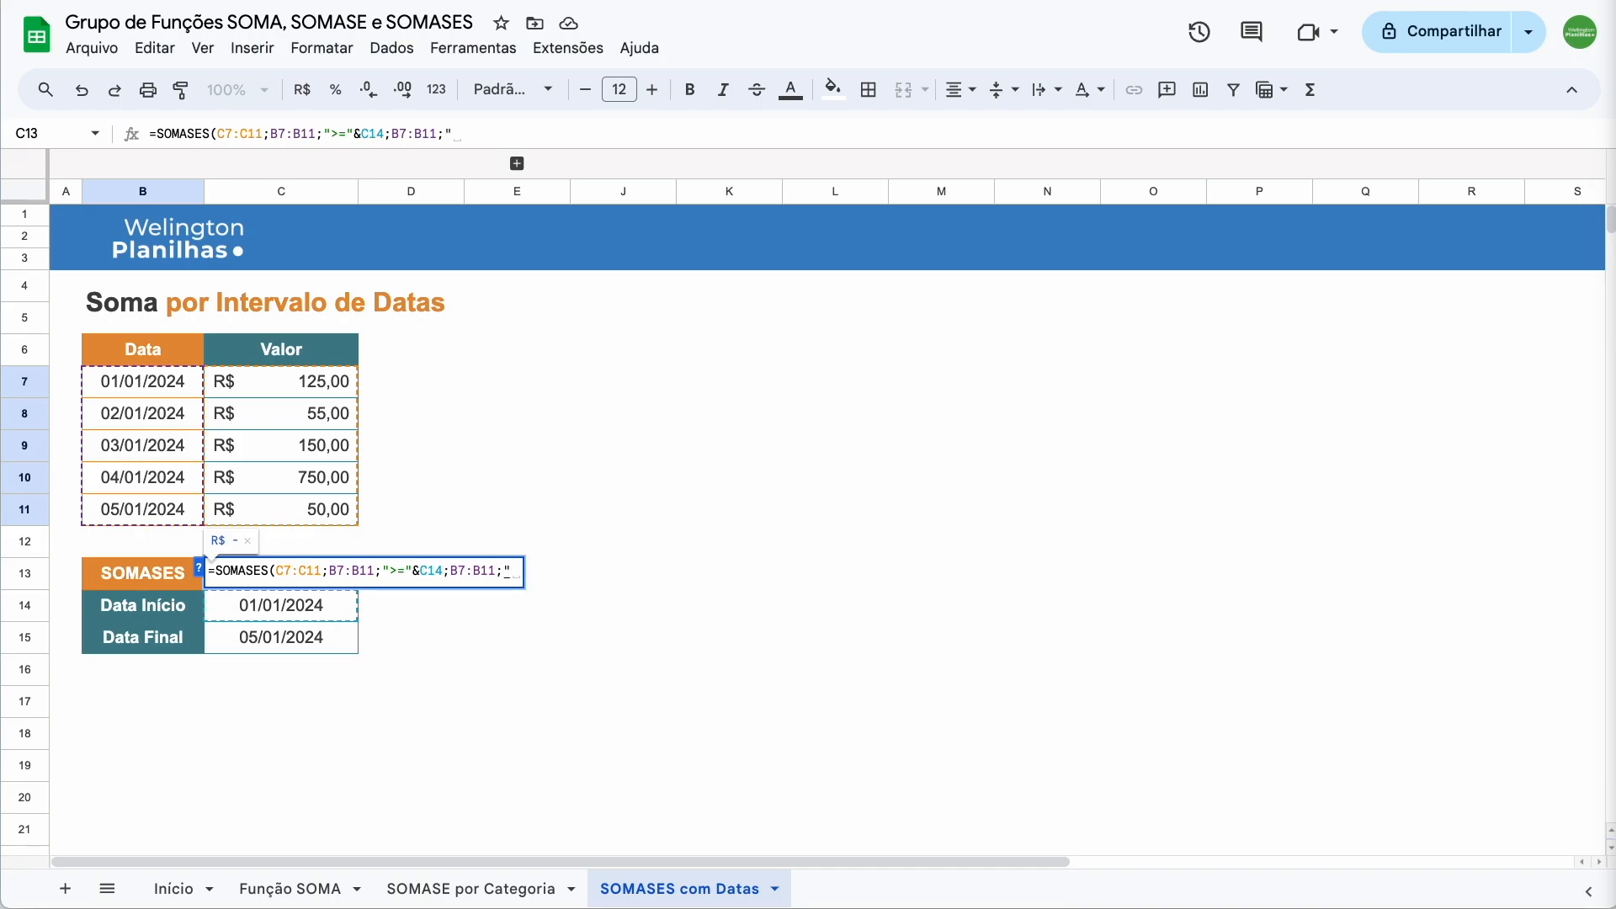
type("<=\"&")
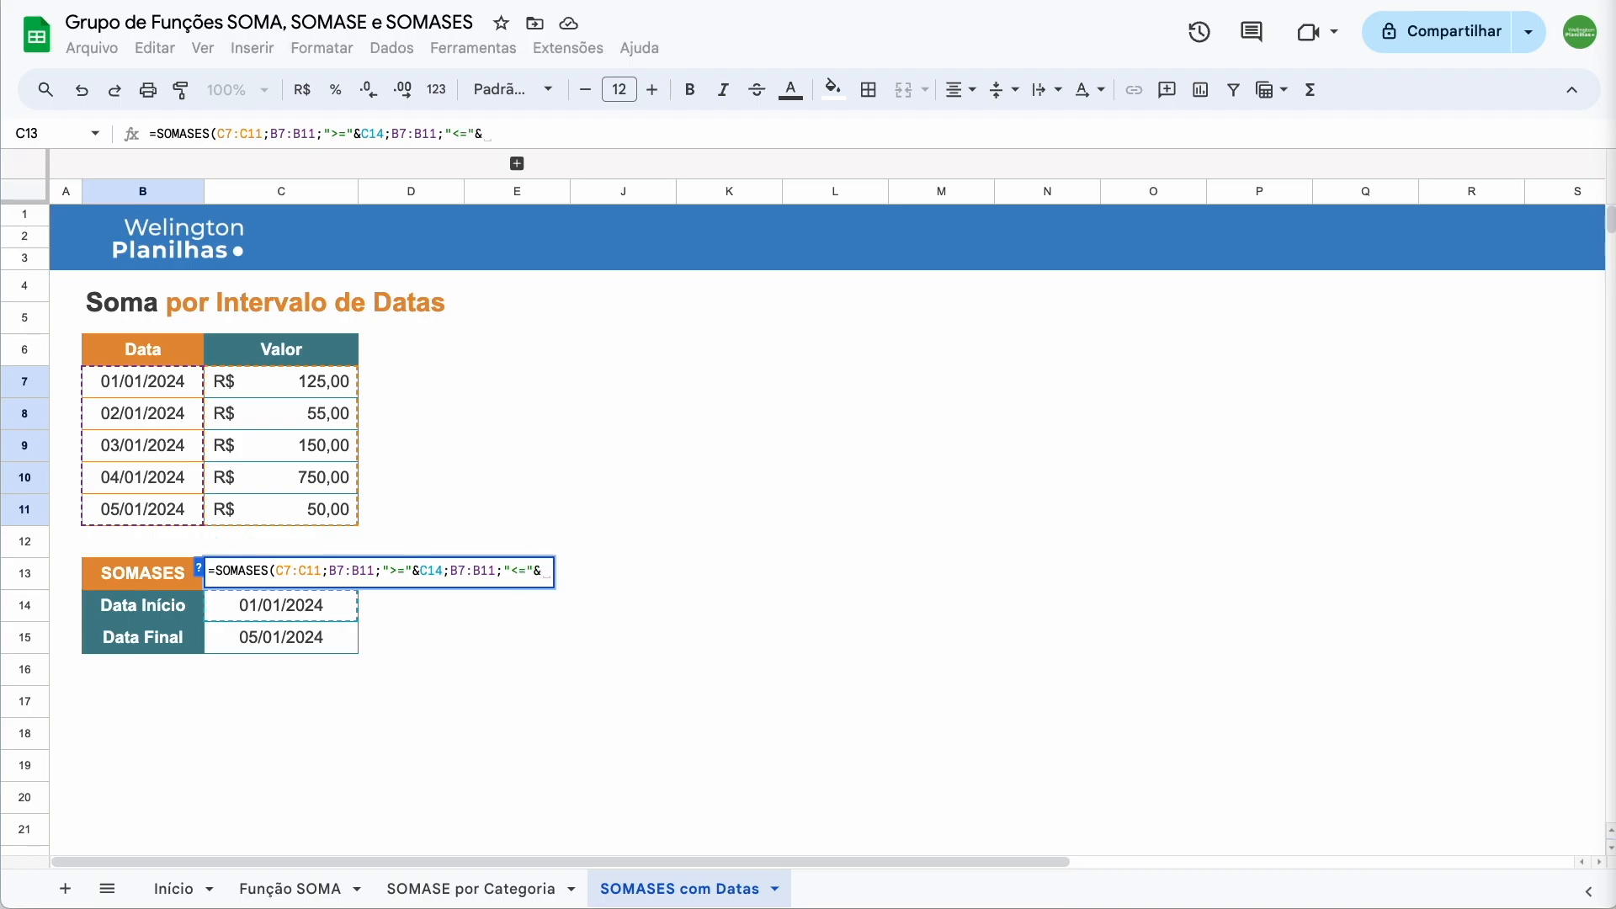
left_click(286, 634)
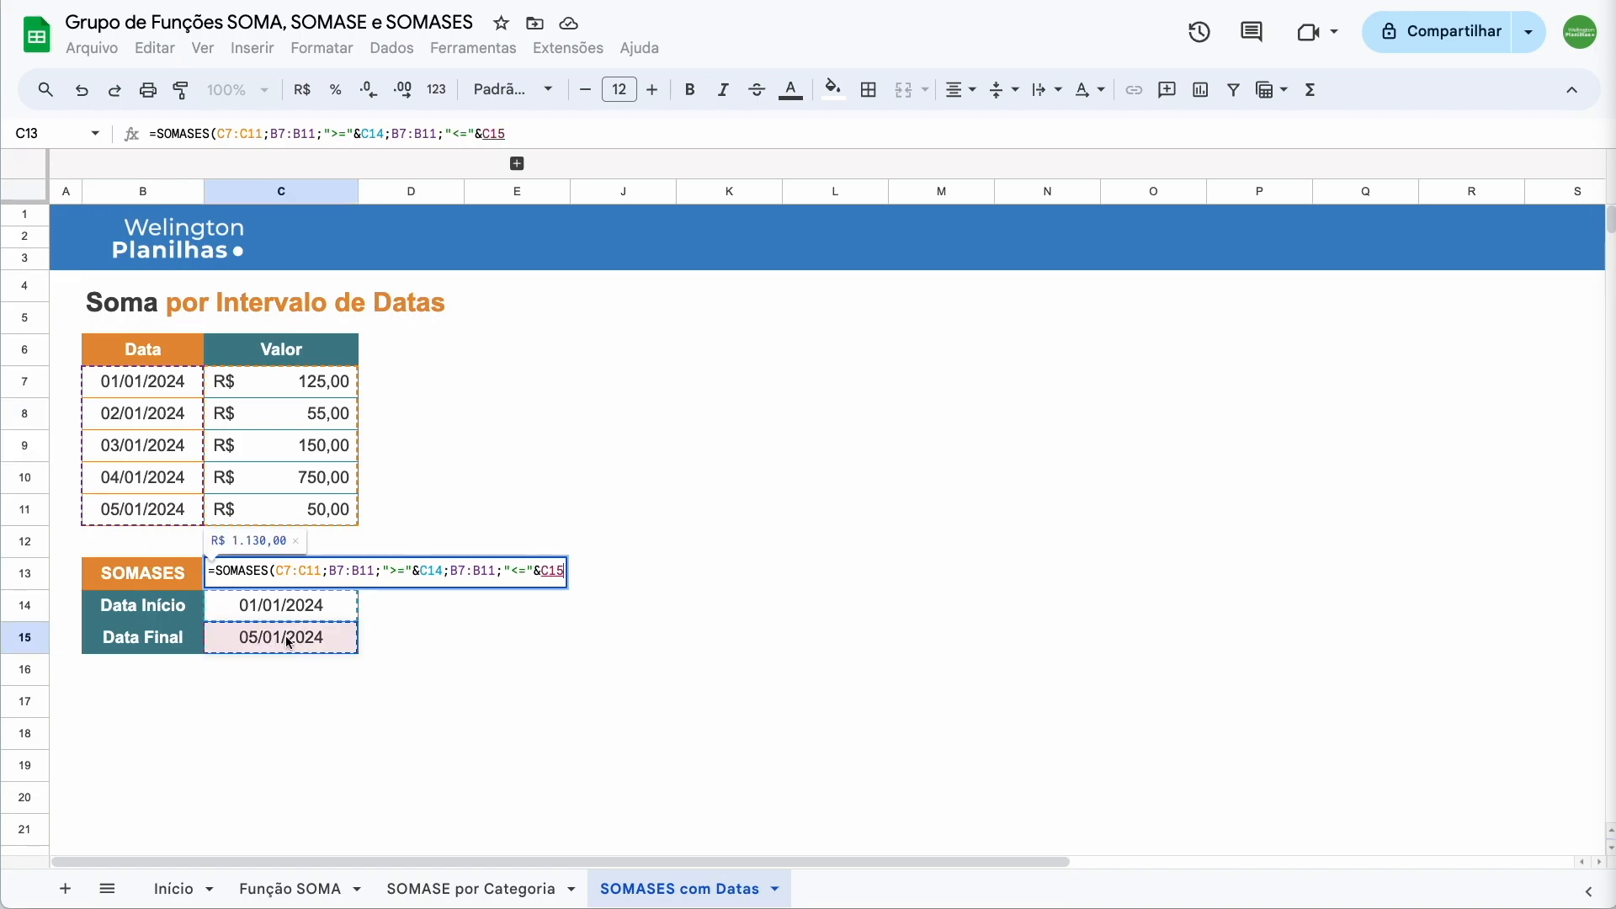
type(")")
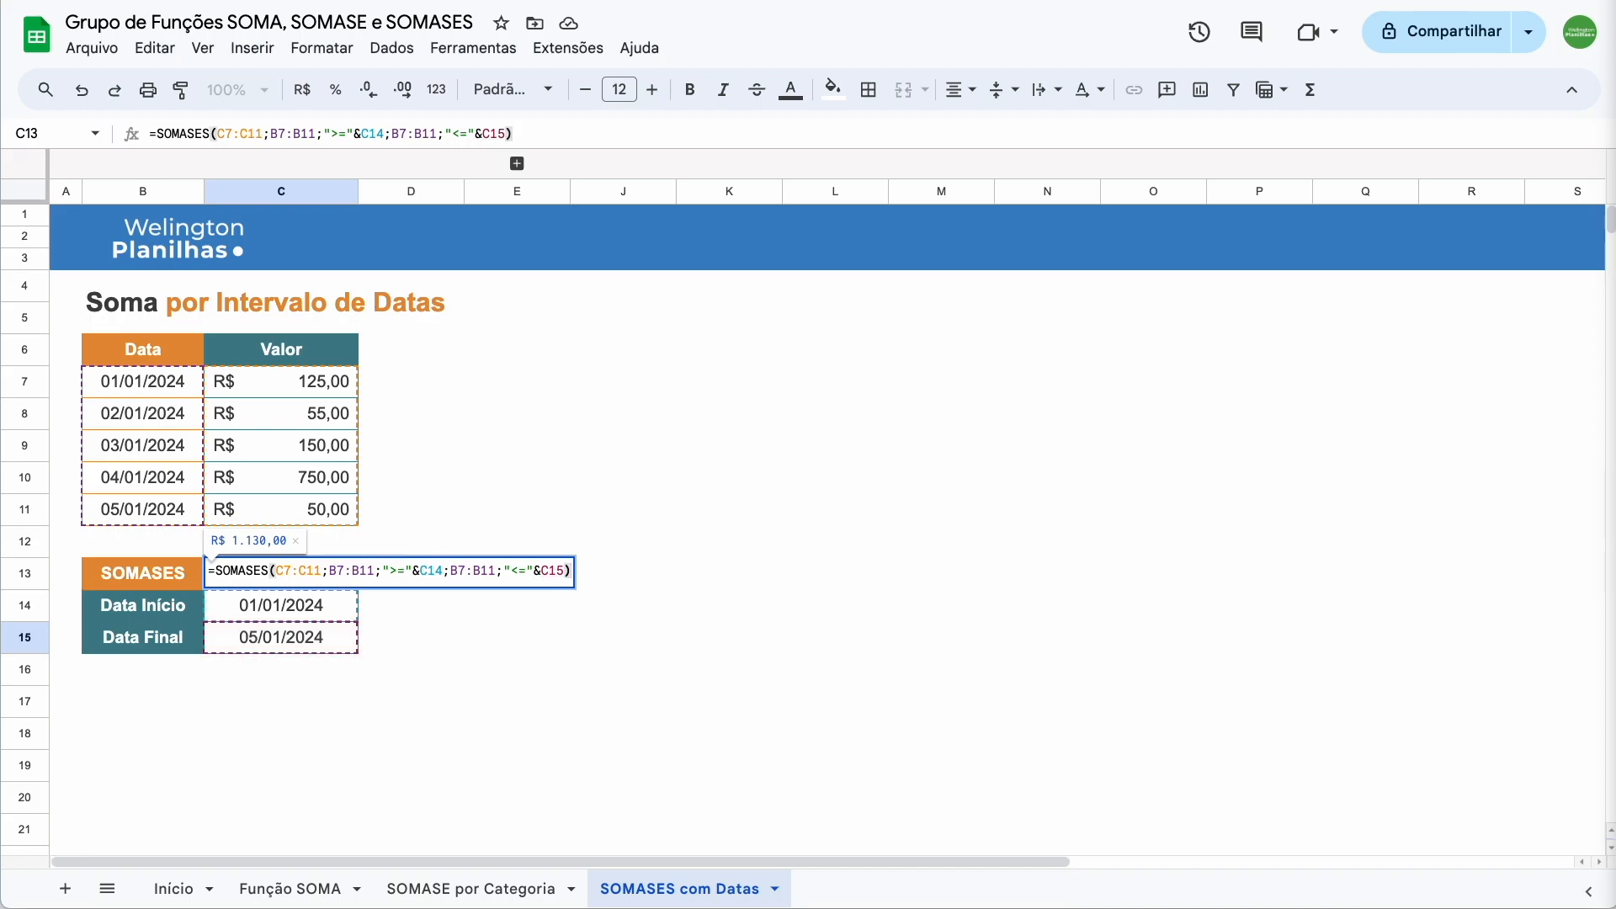
key("Return")
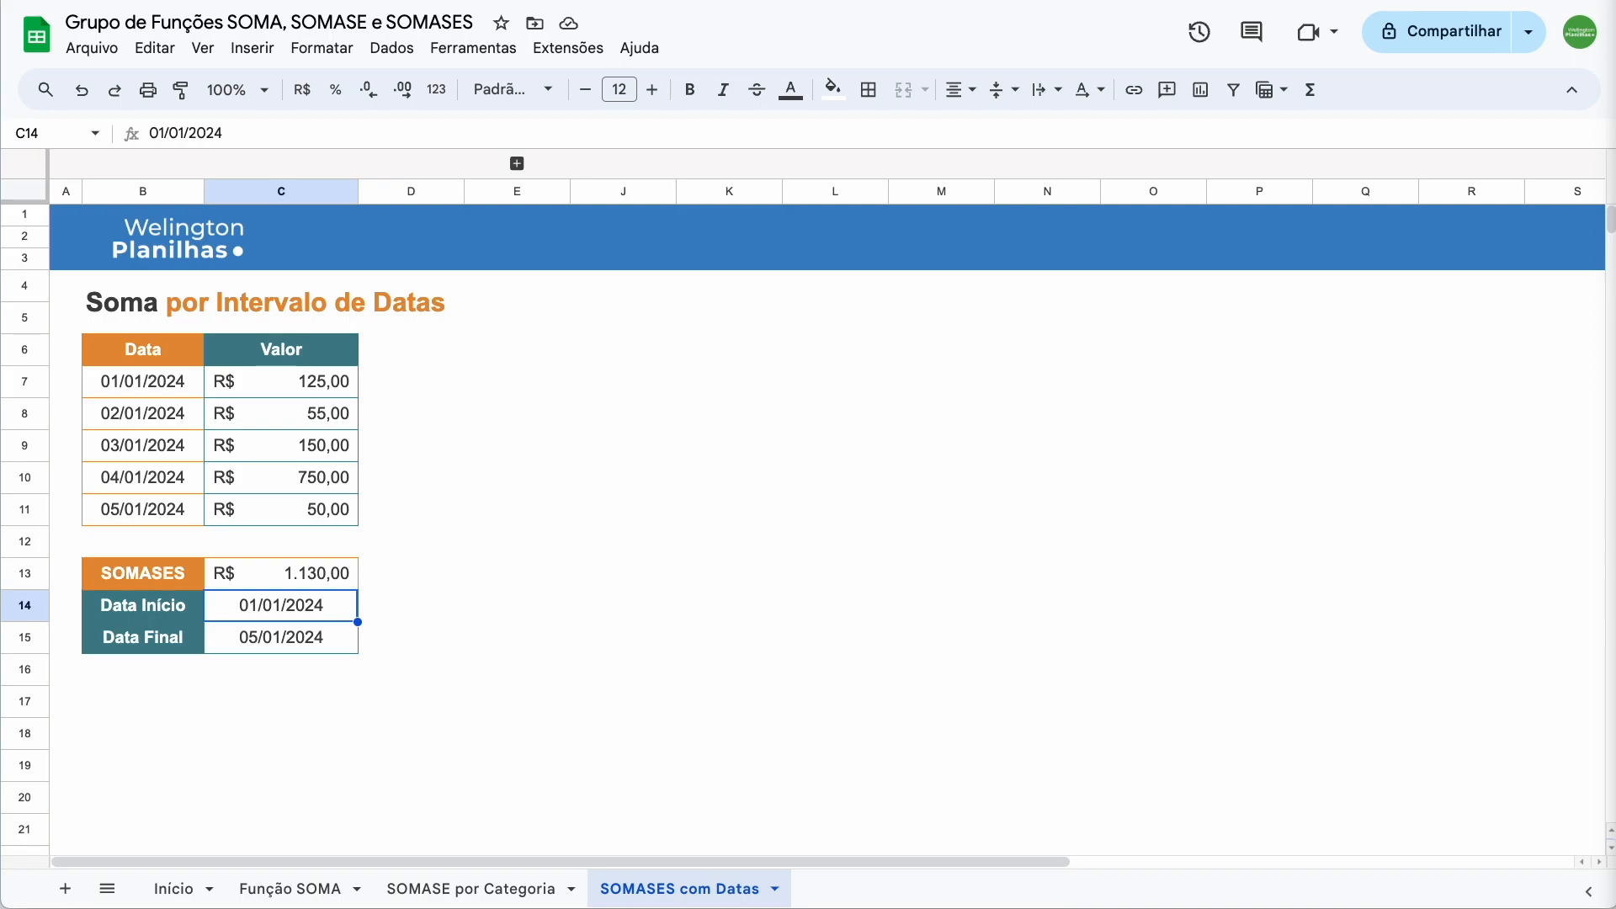
Change the dates to 03/01/2024–04/01/2024, dropping the total to R$ 900,00, and reveal the hidden columns
double_click(230, 603)
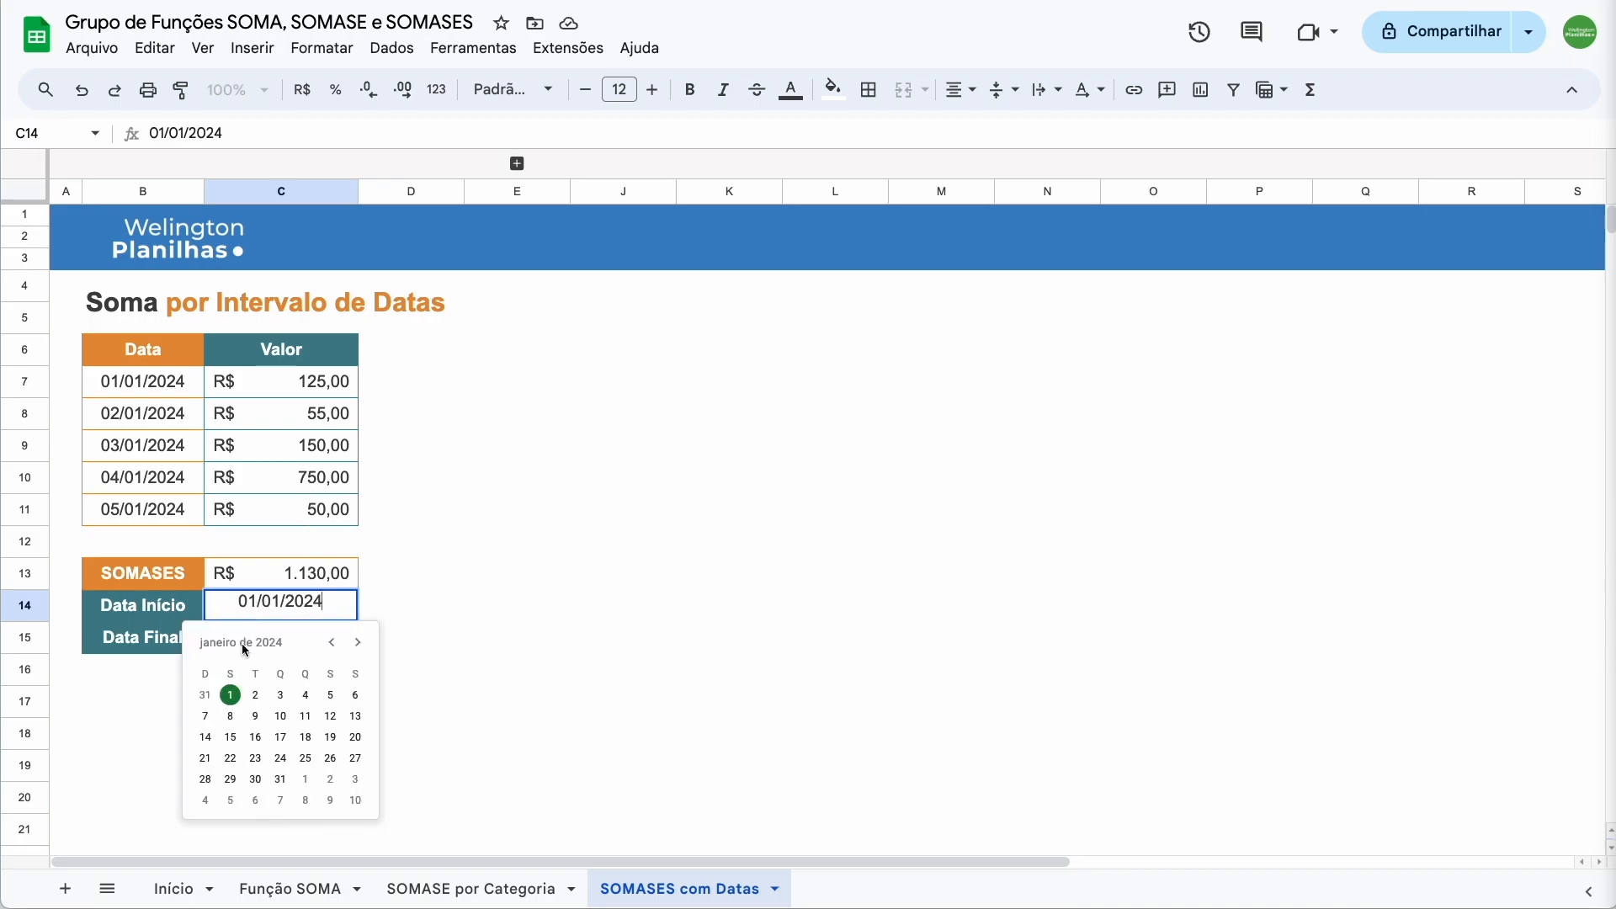
left_click(281, 696)
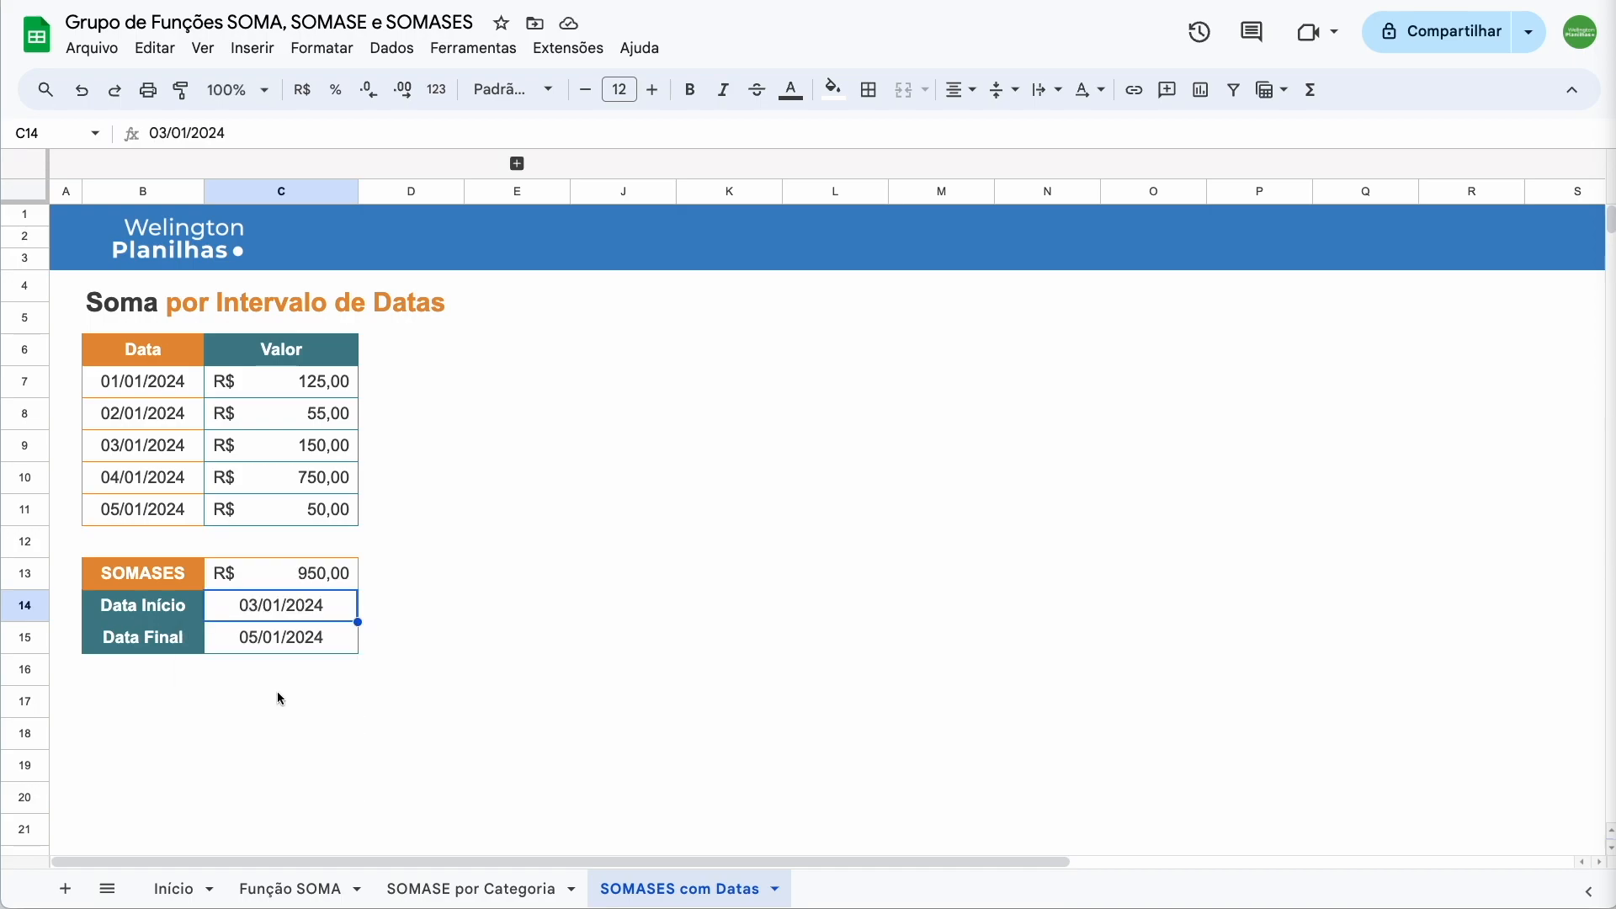
double_click(246, 635)
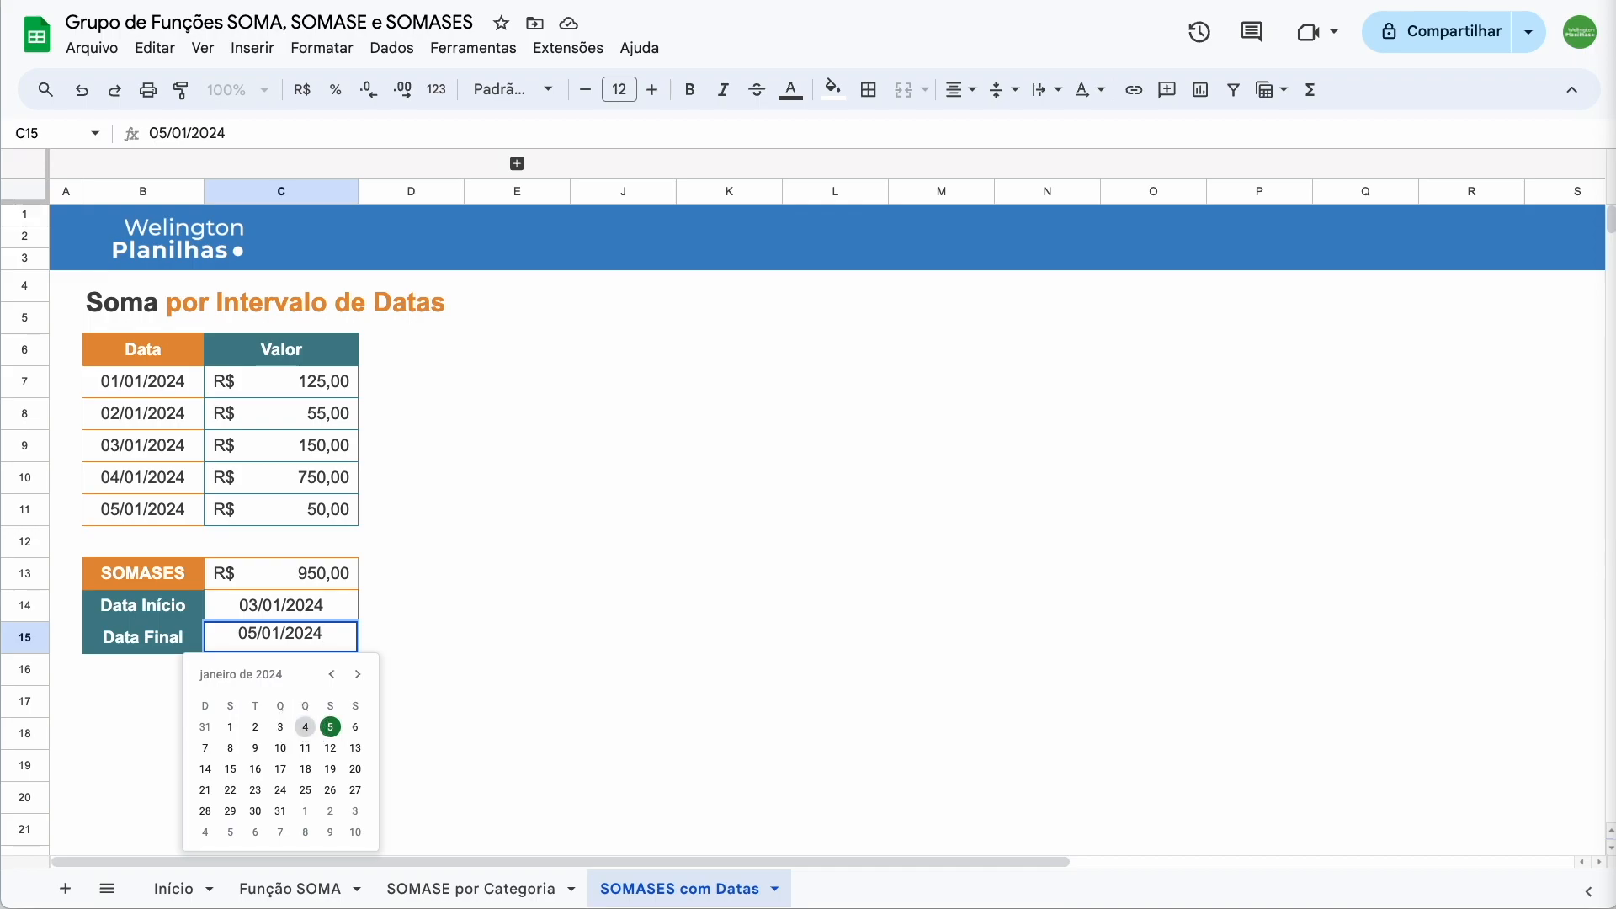
left_click(305, 729)
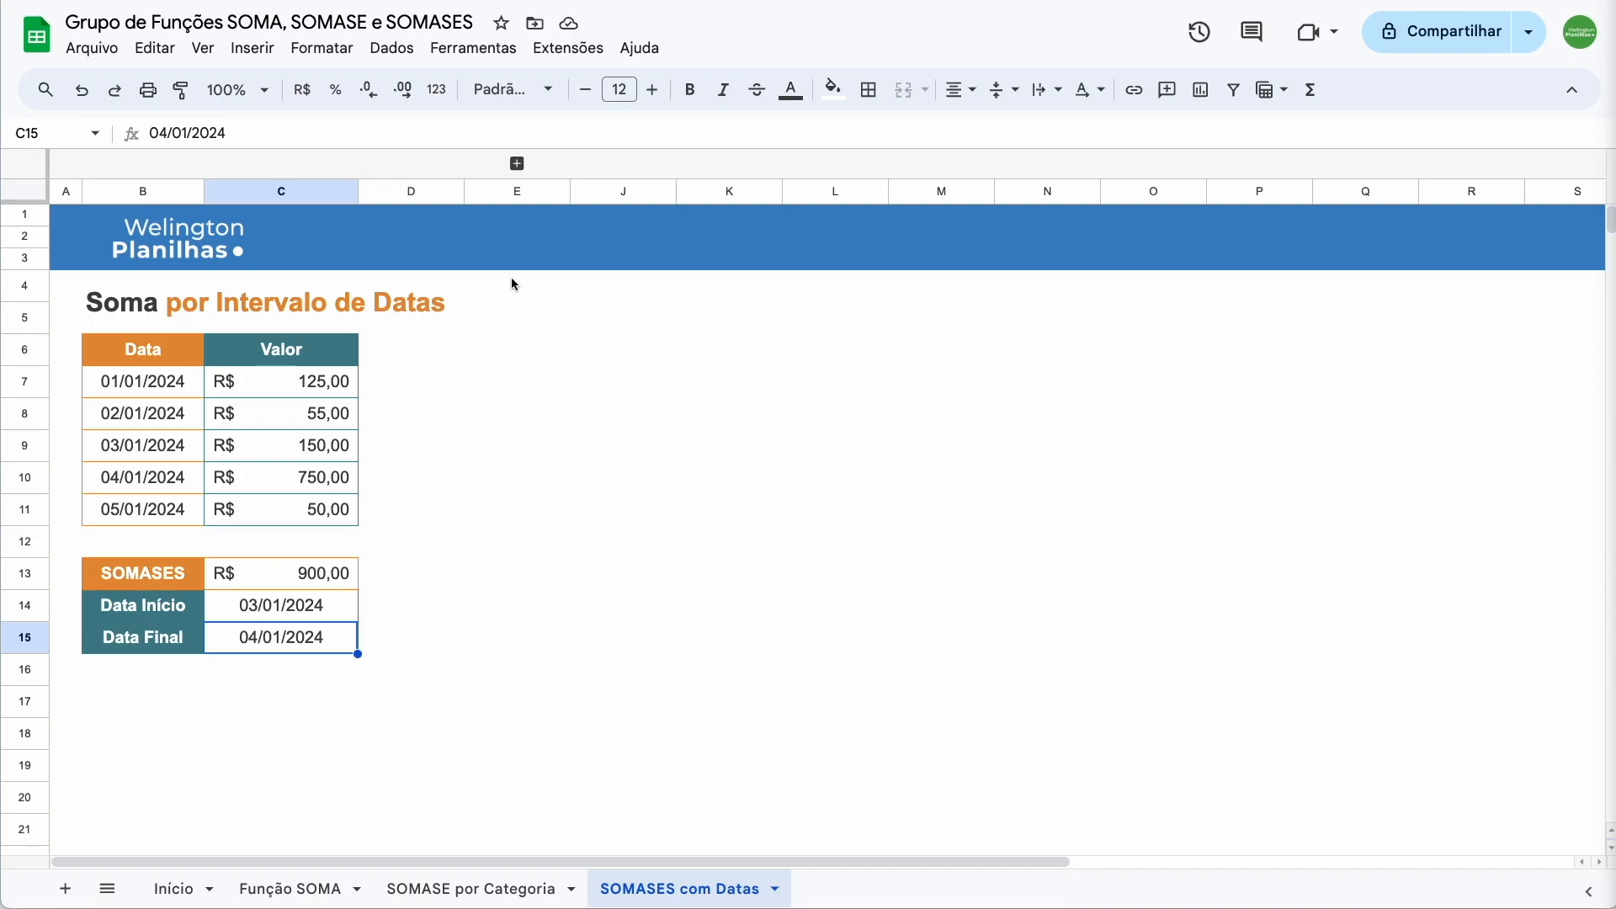
left_click(517, 163)
Review the second table's Data and Valor rows, the Valor Maior que 500 threshold, and empty result cell G13
left_click_drag(614, 337, 803, 510)
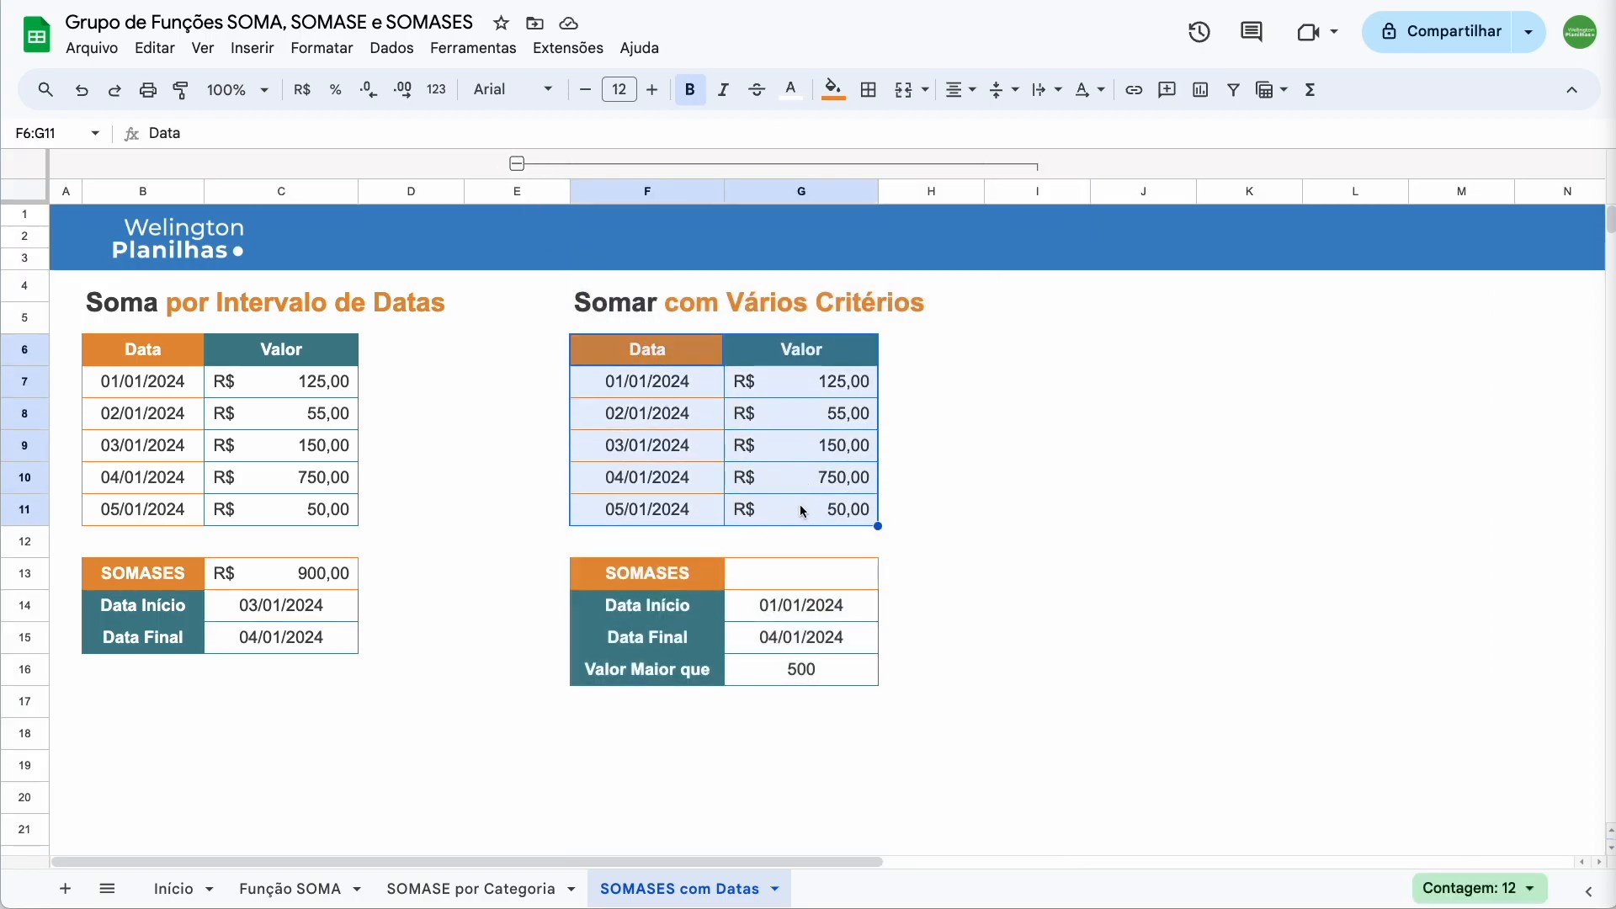
left_click_drag(664, 669, 781, 673)
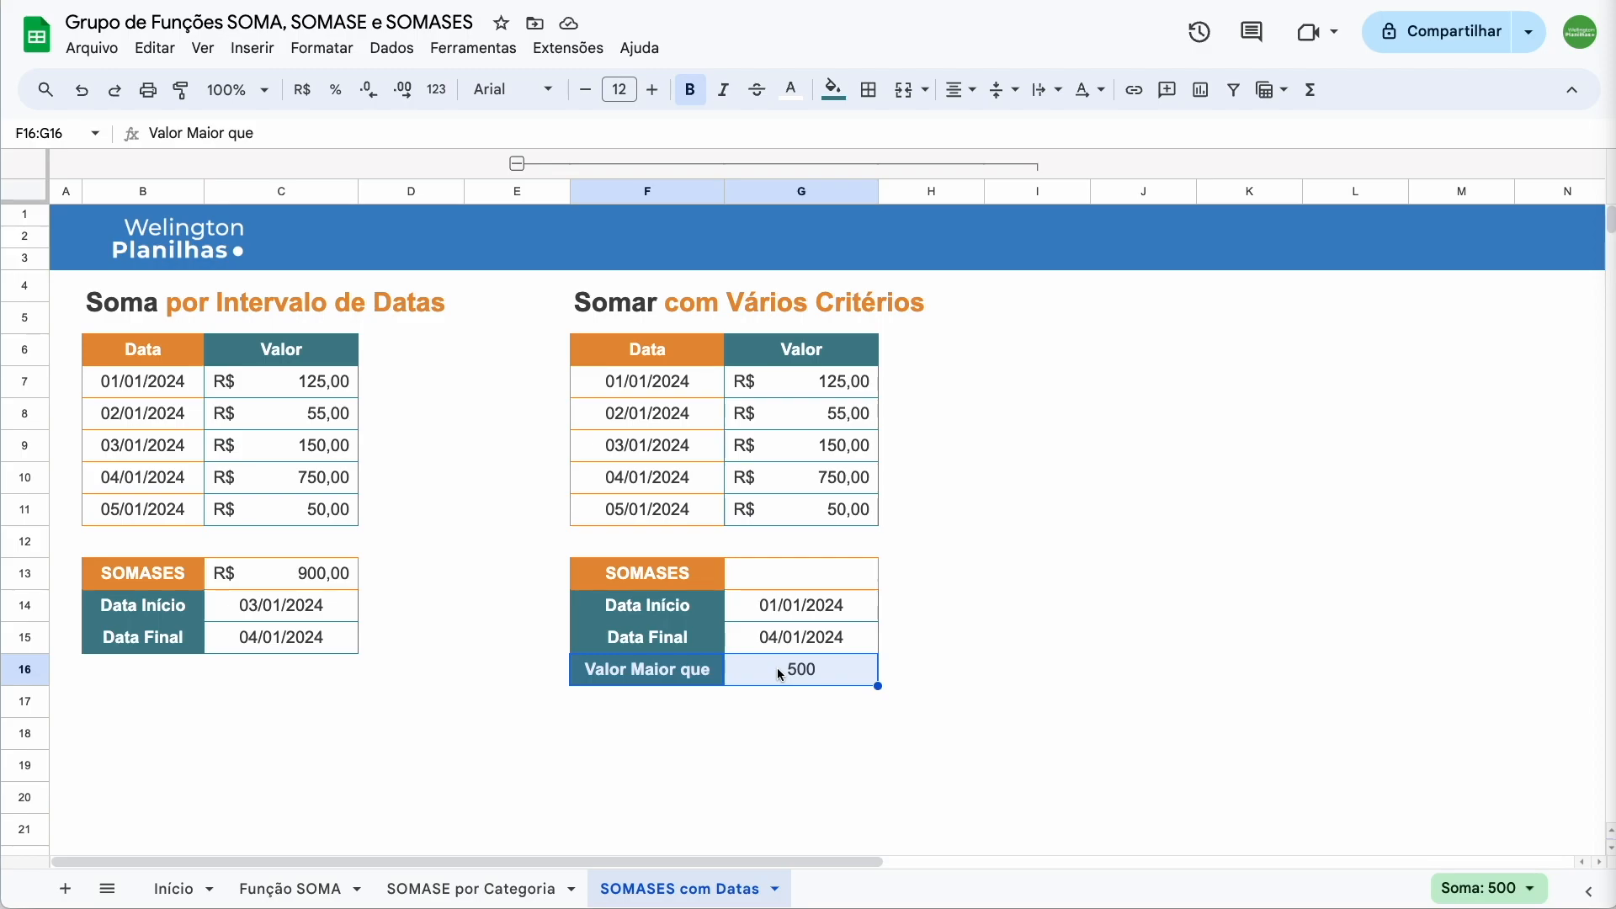
left_click(788, 581)
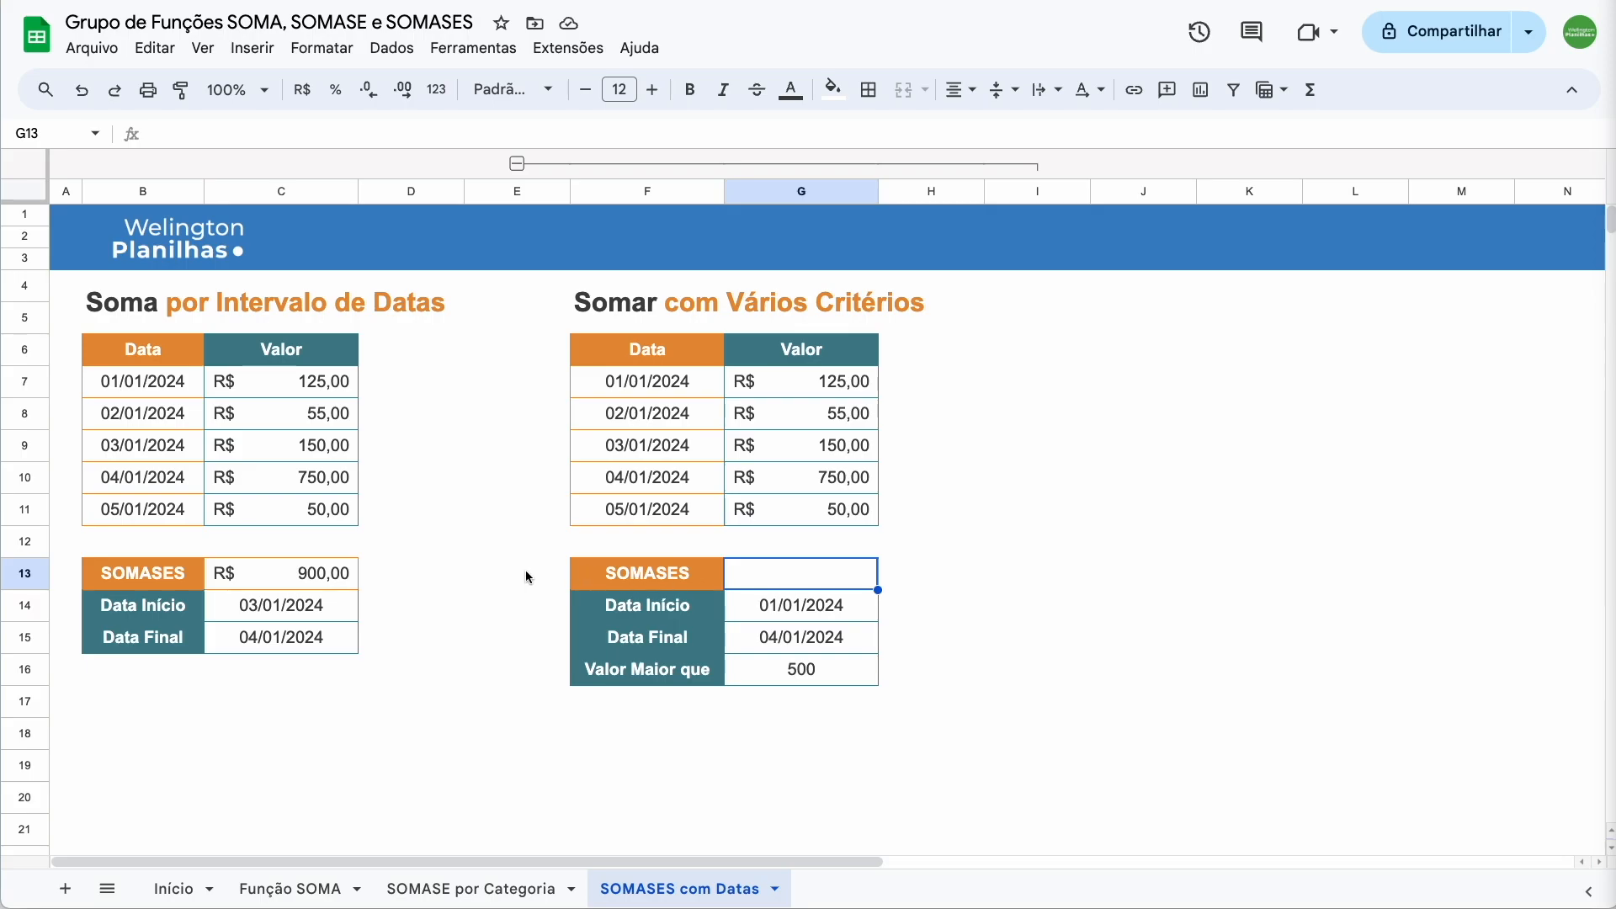
Copy the date-range SOMASES formula from C13 for pasting into G13
left_click(303, 576)
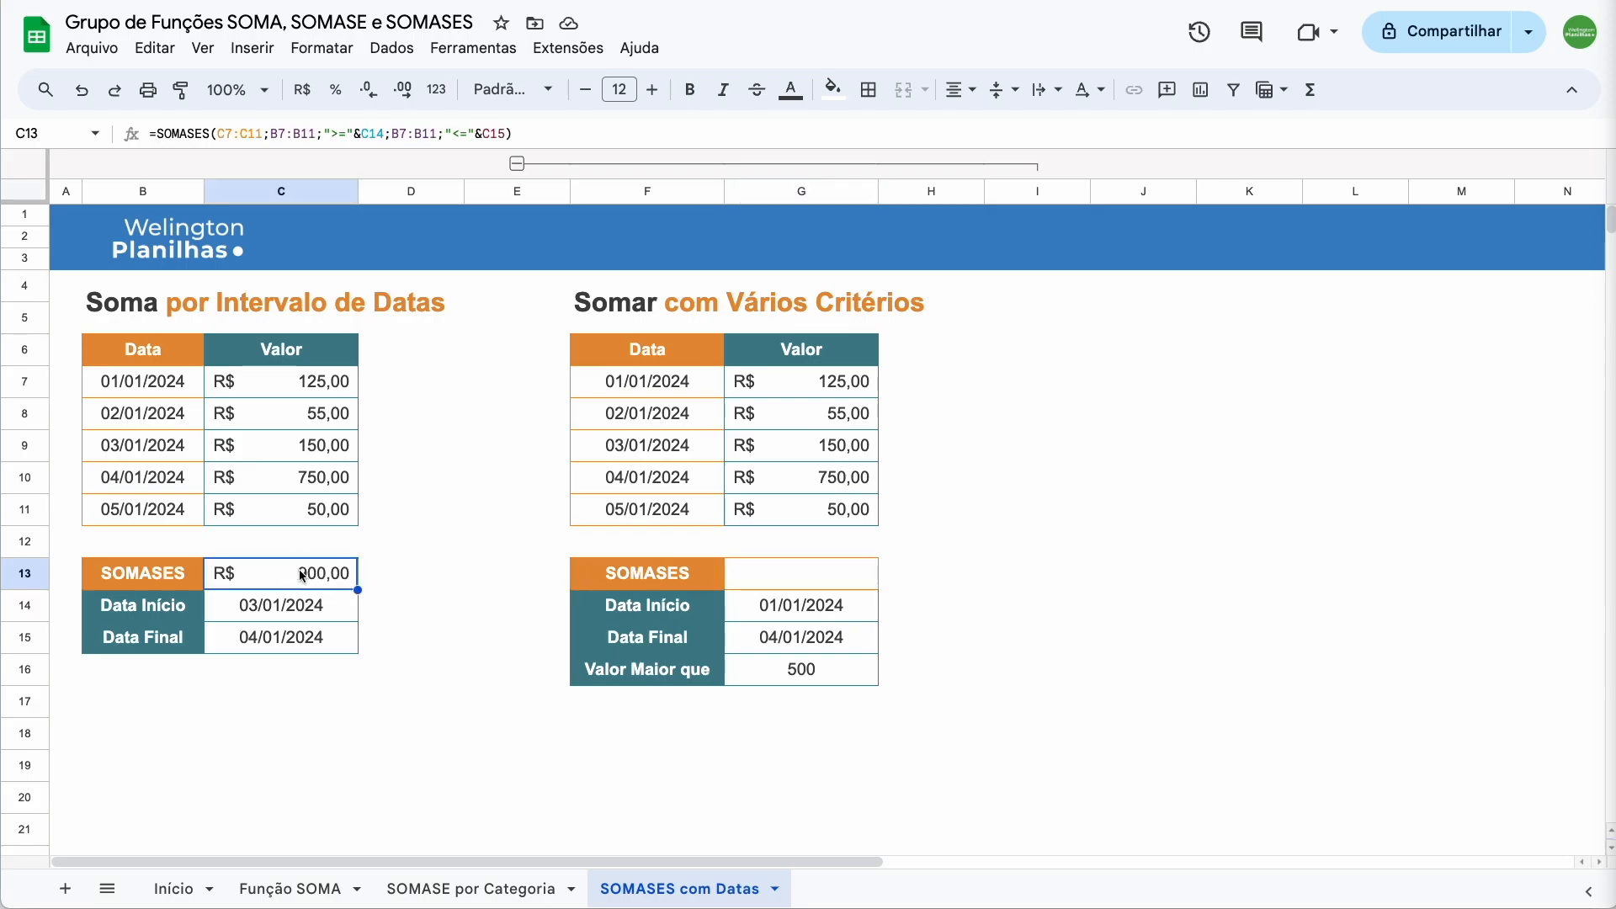
key("ctrl+c")
left_click(785, 576)
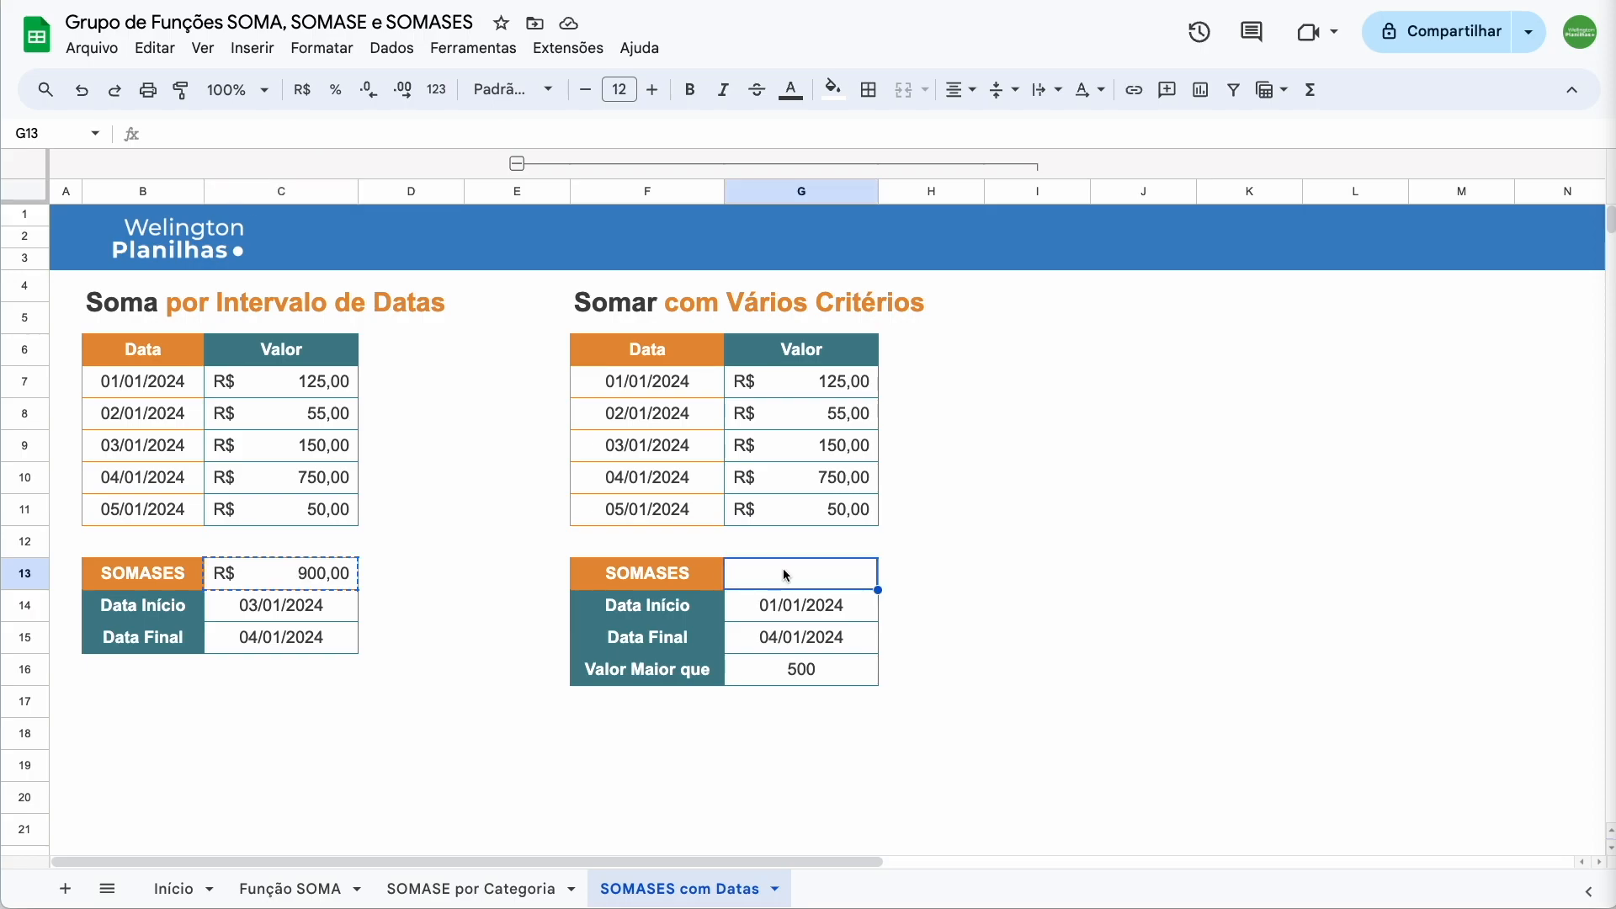
Paste the formula into G13 and append ;G7:G11;">"&G16 so it returns R$ 750,00
key("ctrl+v")
double_click(783, 568)
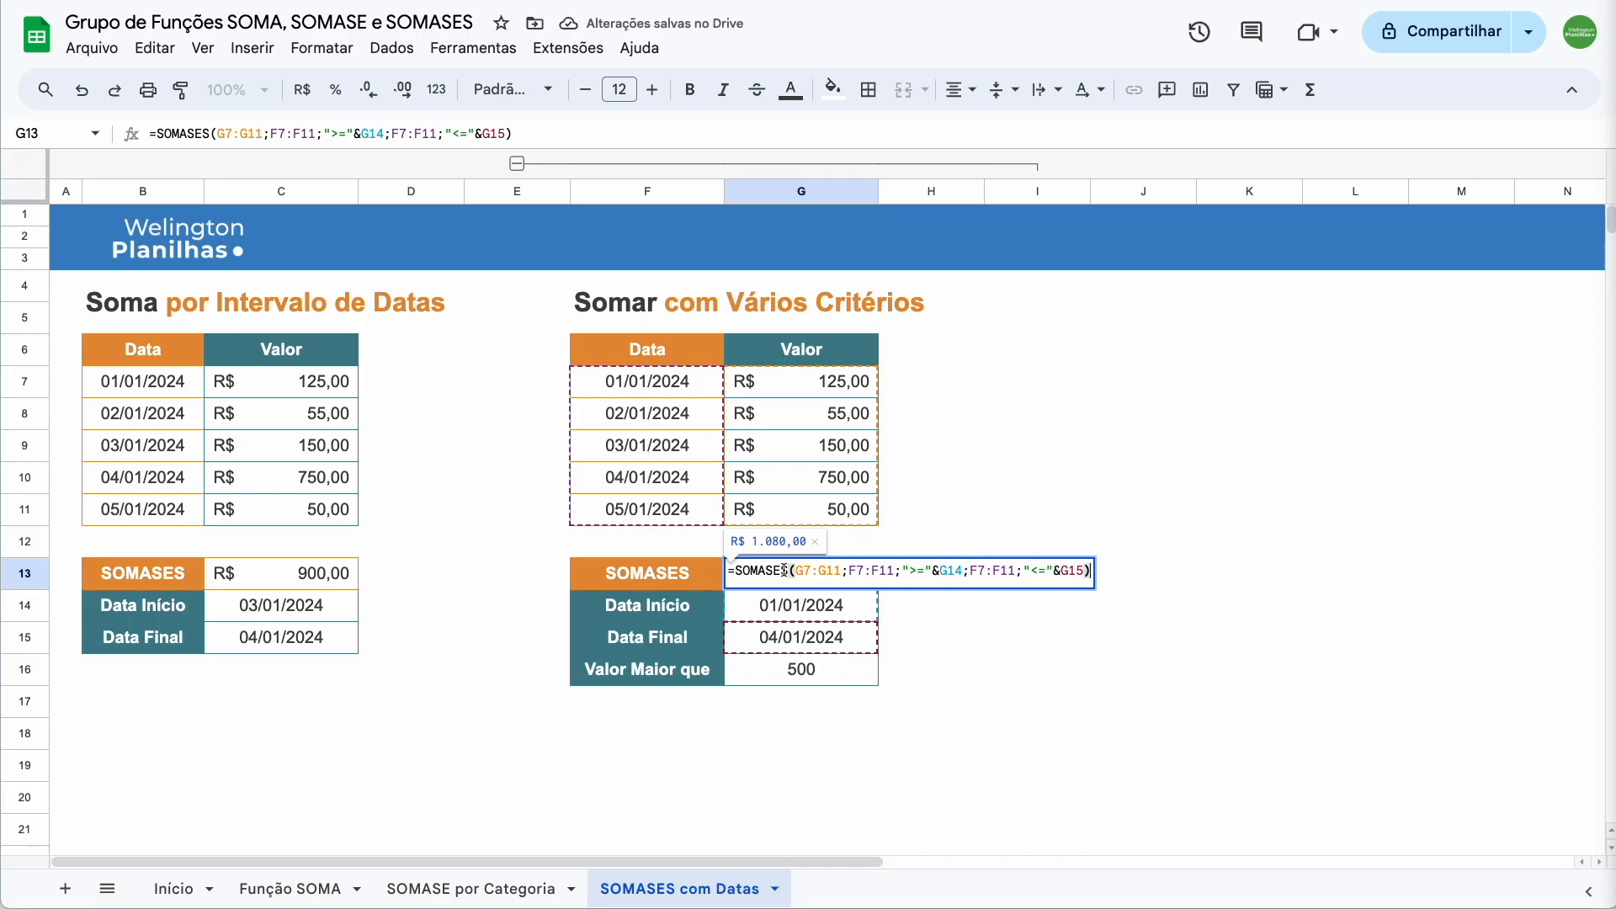
left_click(875, 571)
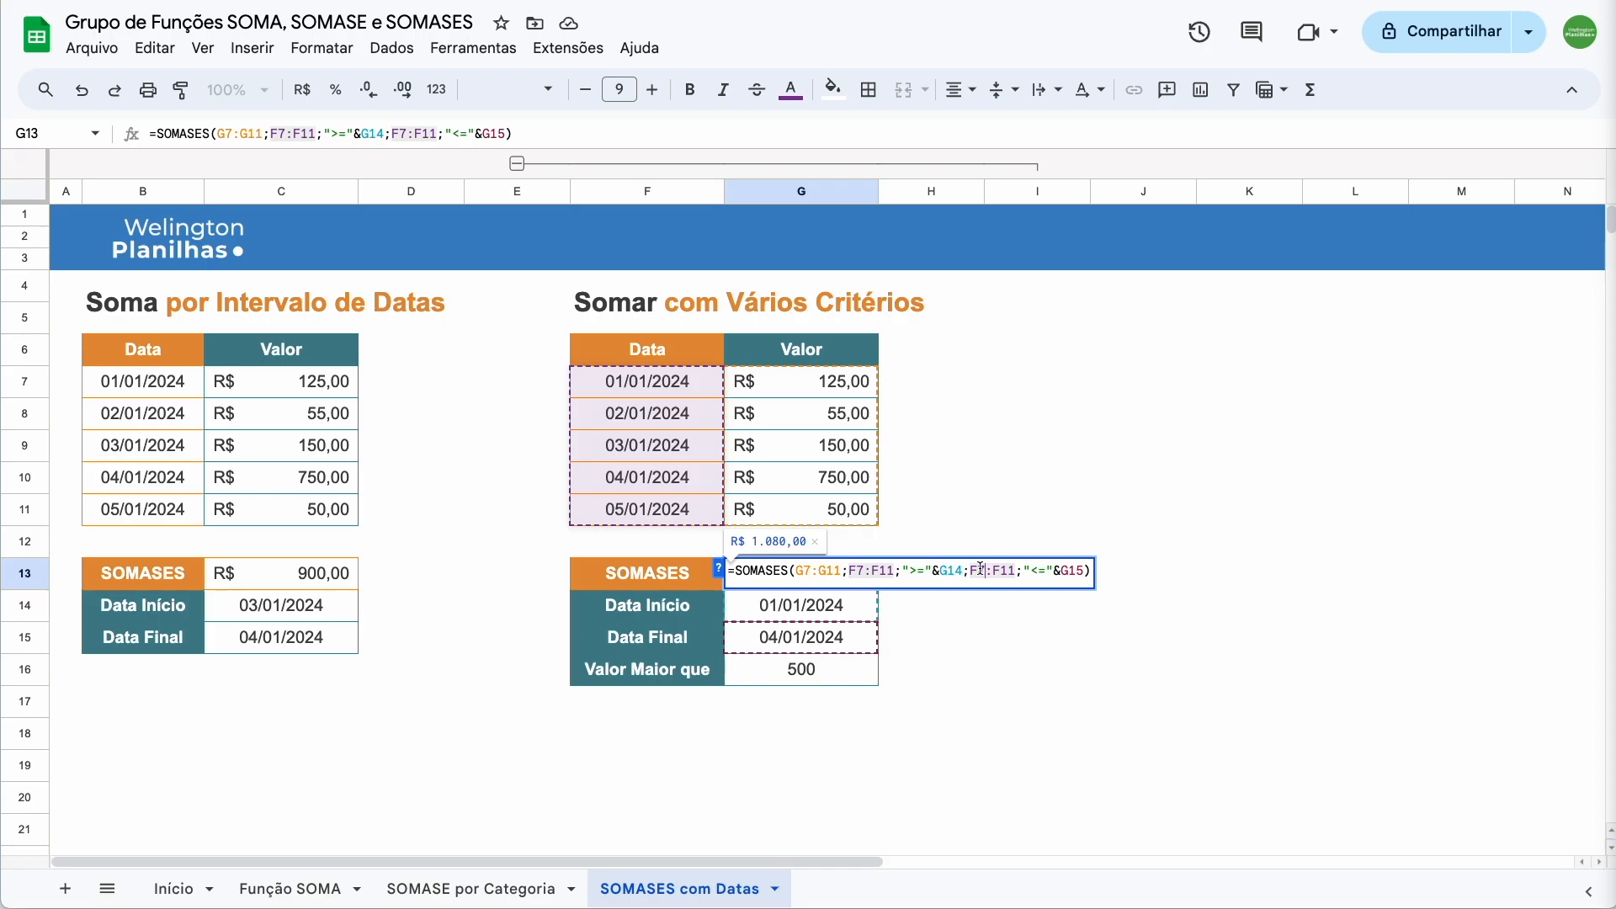
left_click(1086, 570)
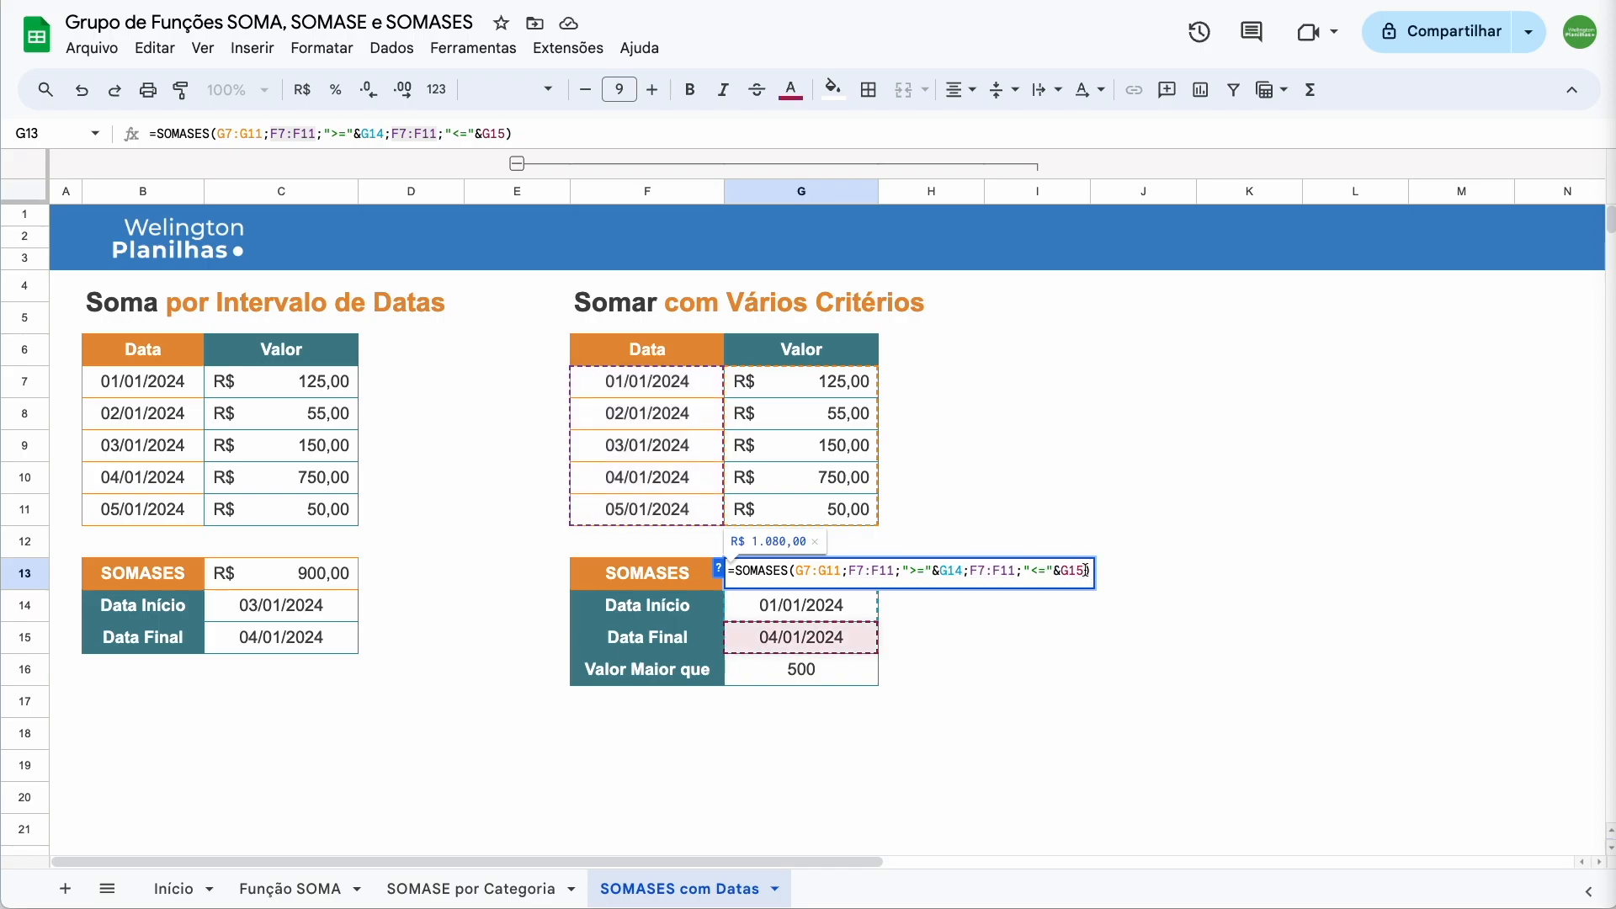
type(";")
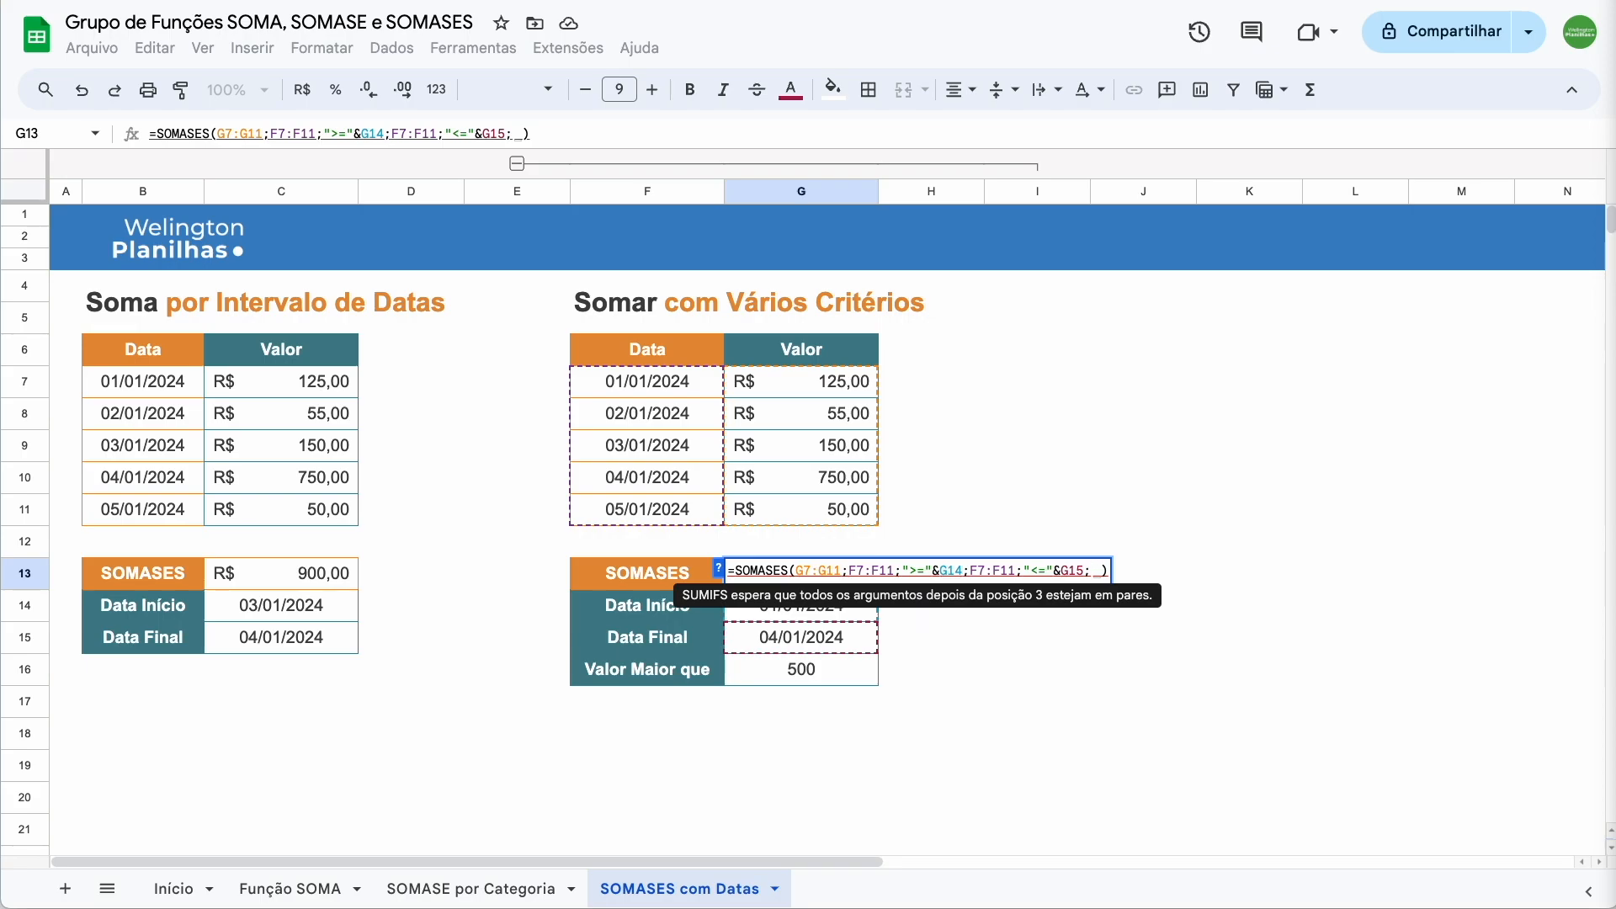
left_click_drag(788, 387, 791, 513)
type(";")
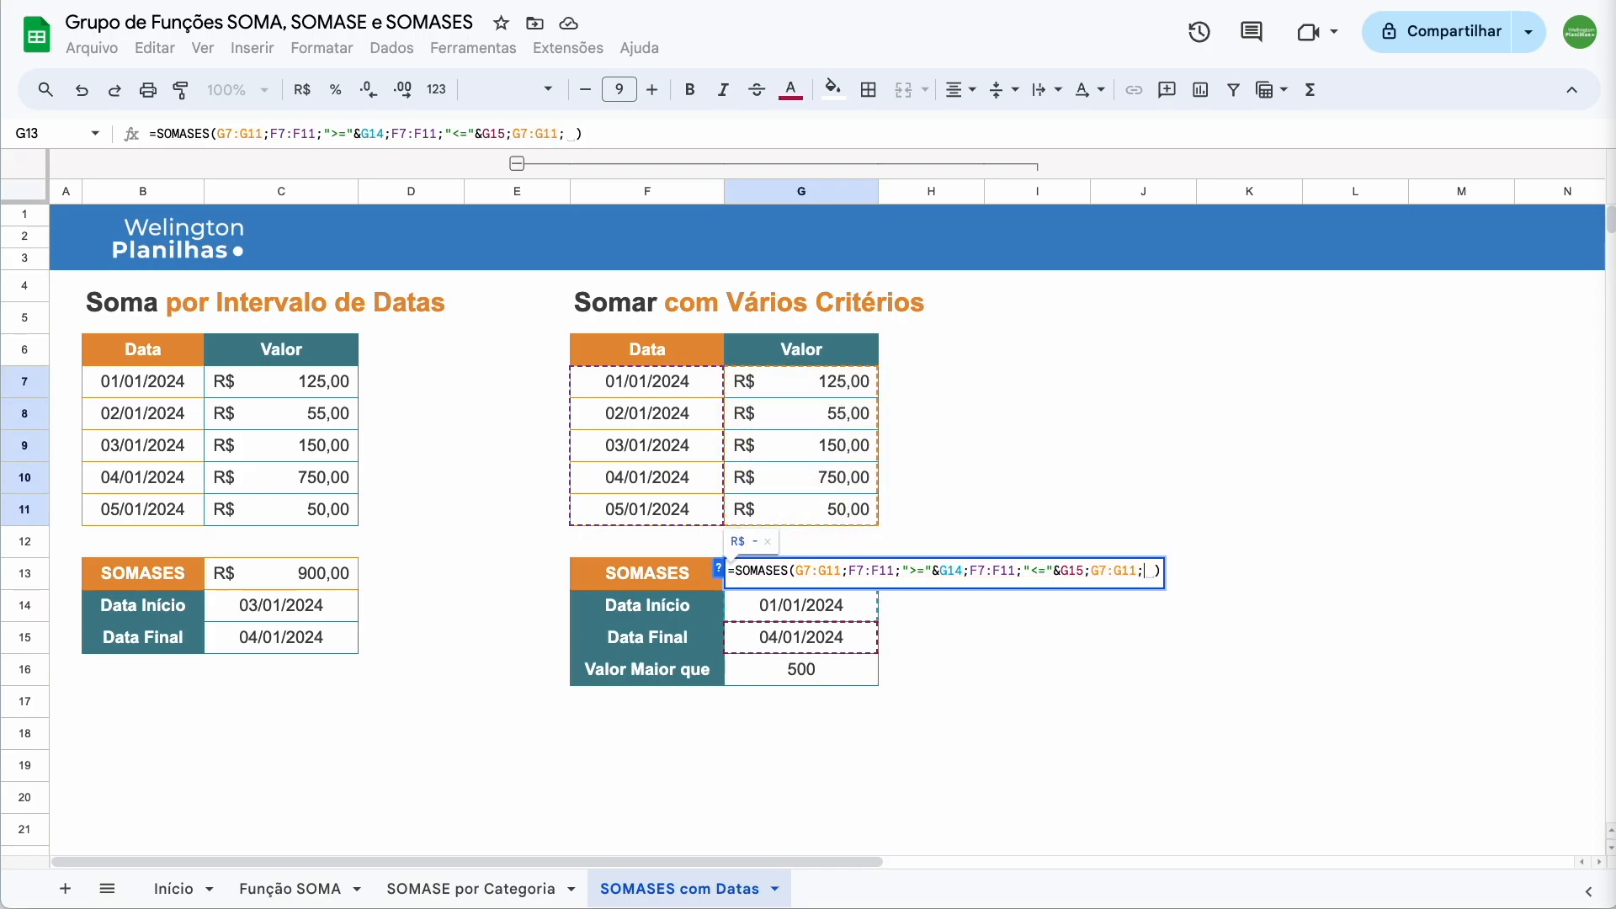
type("\"")
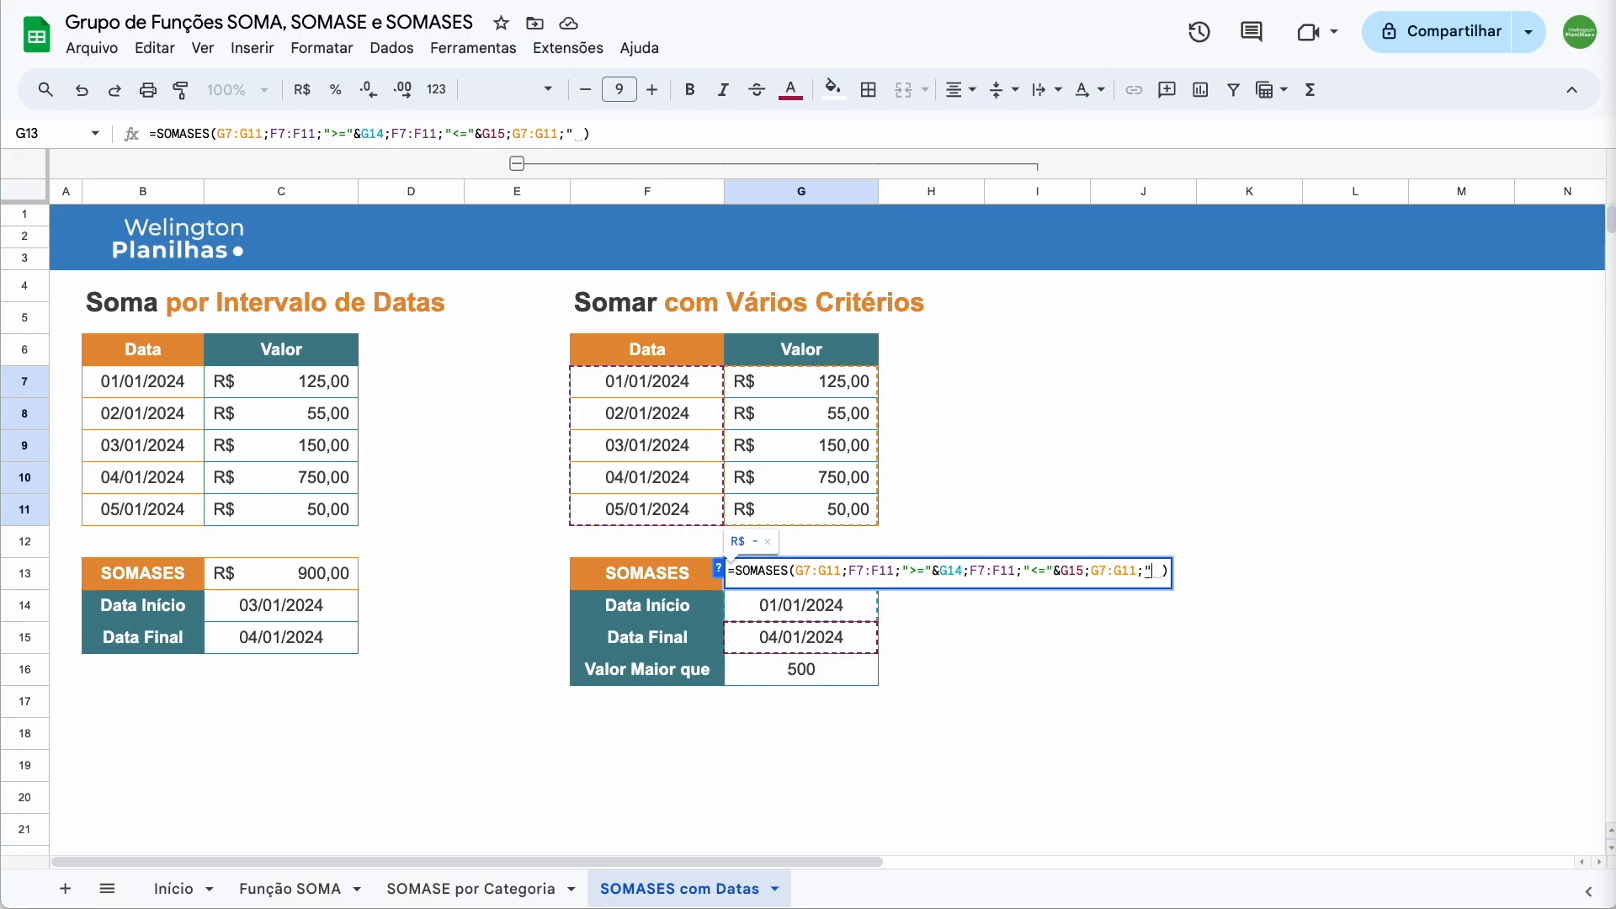
type(">\"&")
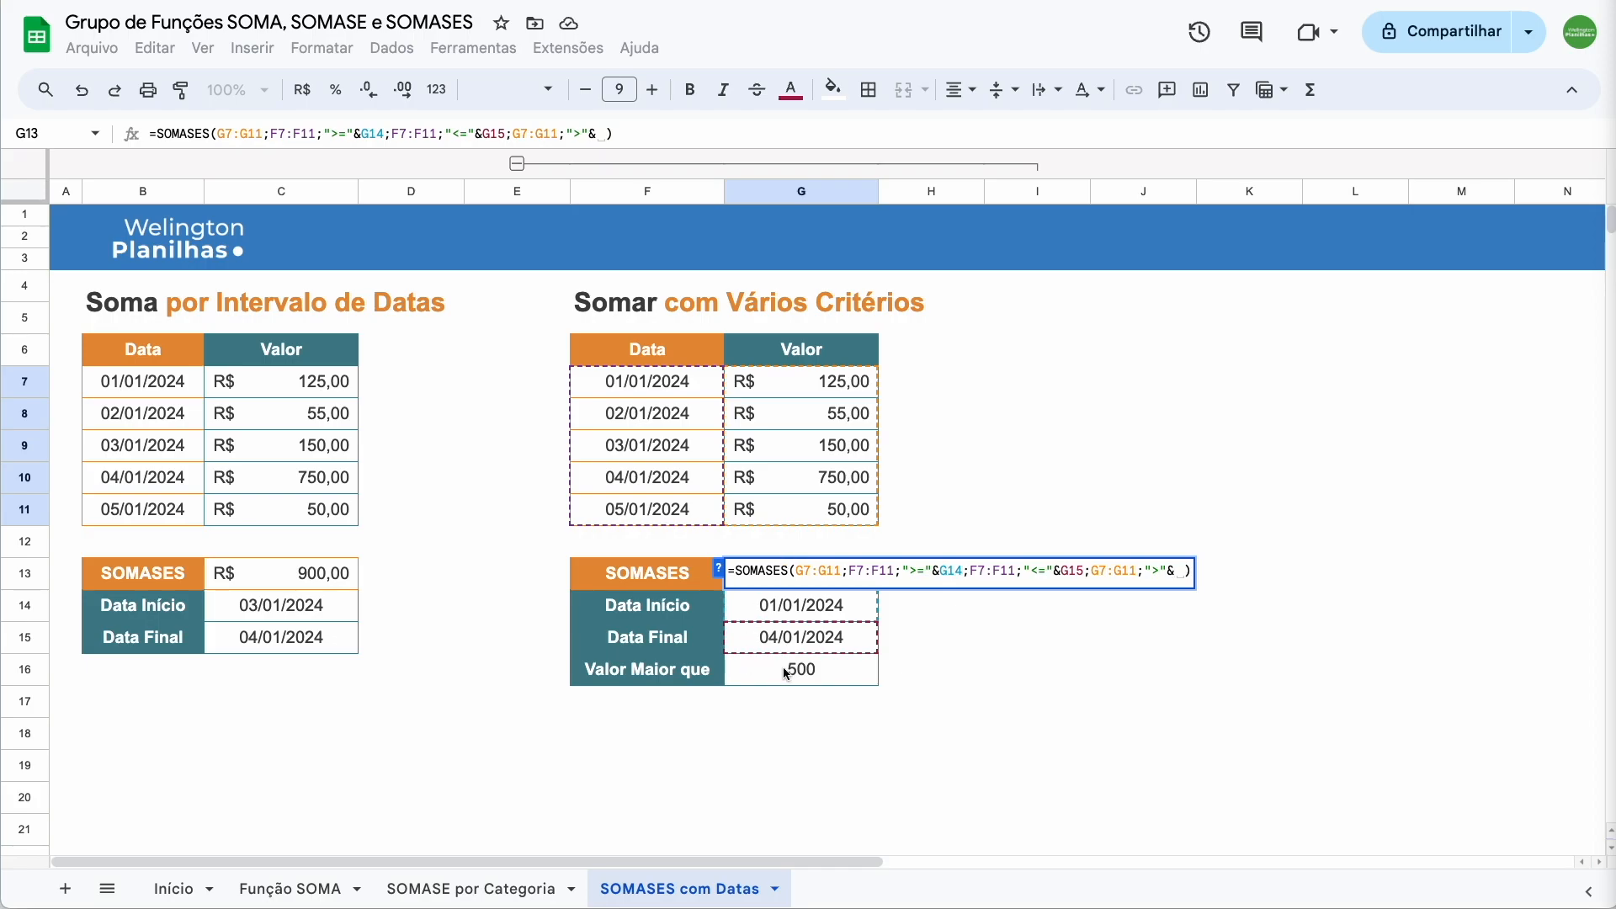
left_click(787, 698)
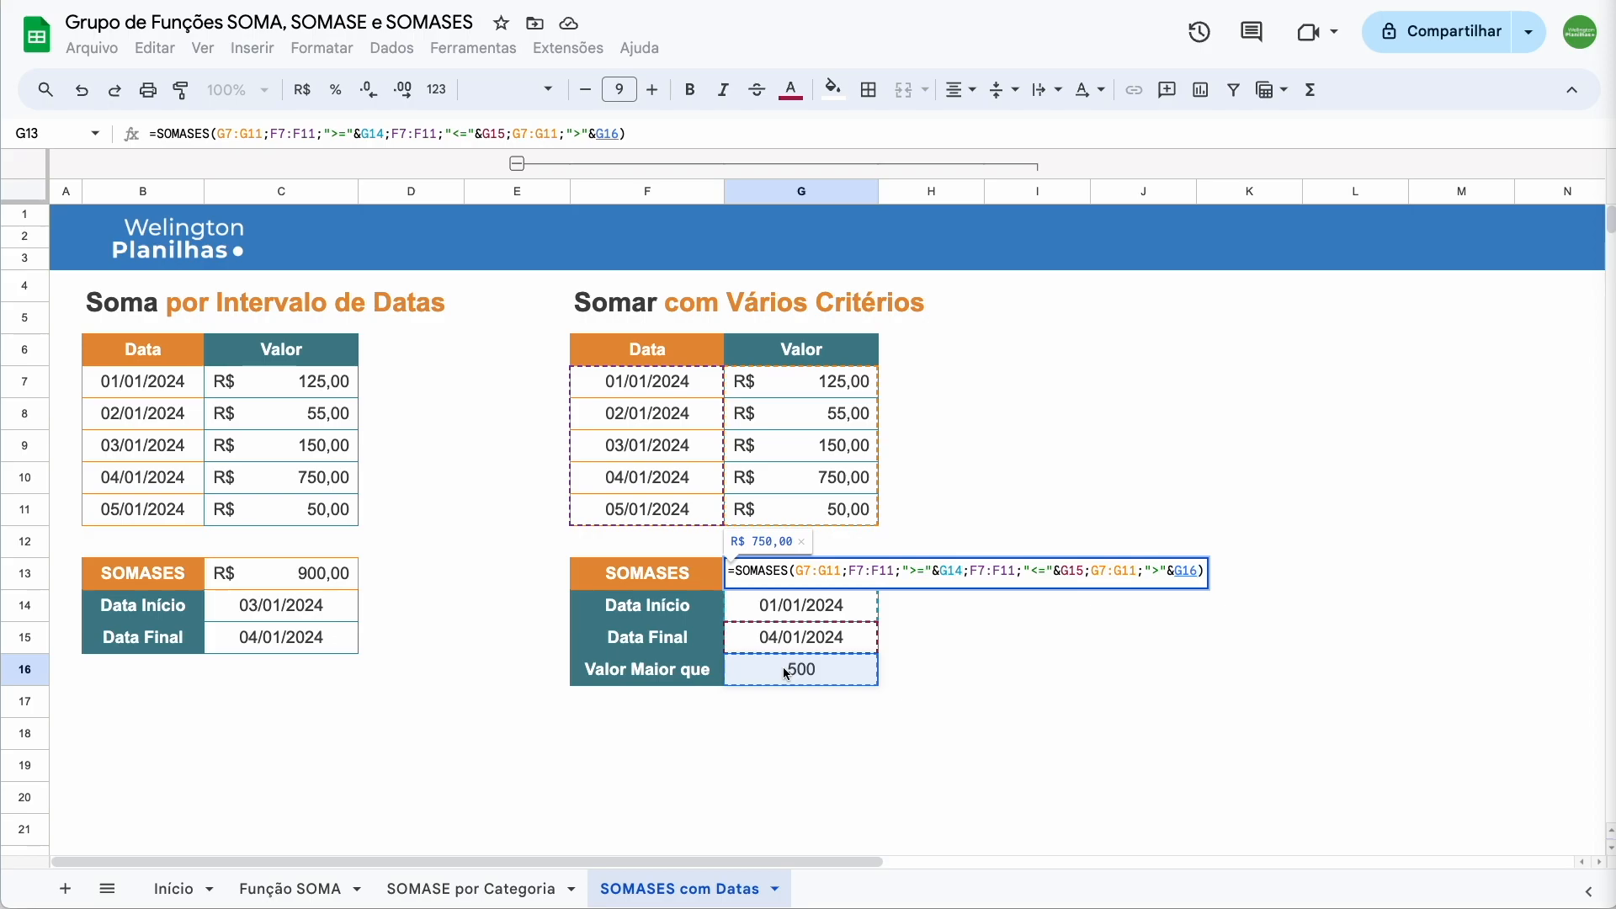
type(")")
key("Return")
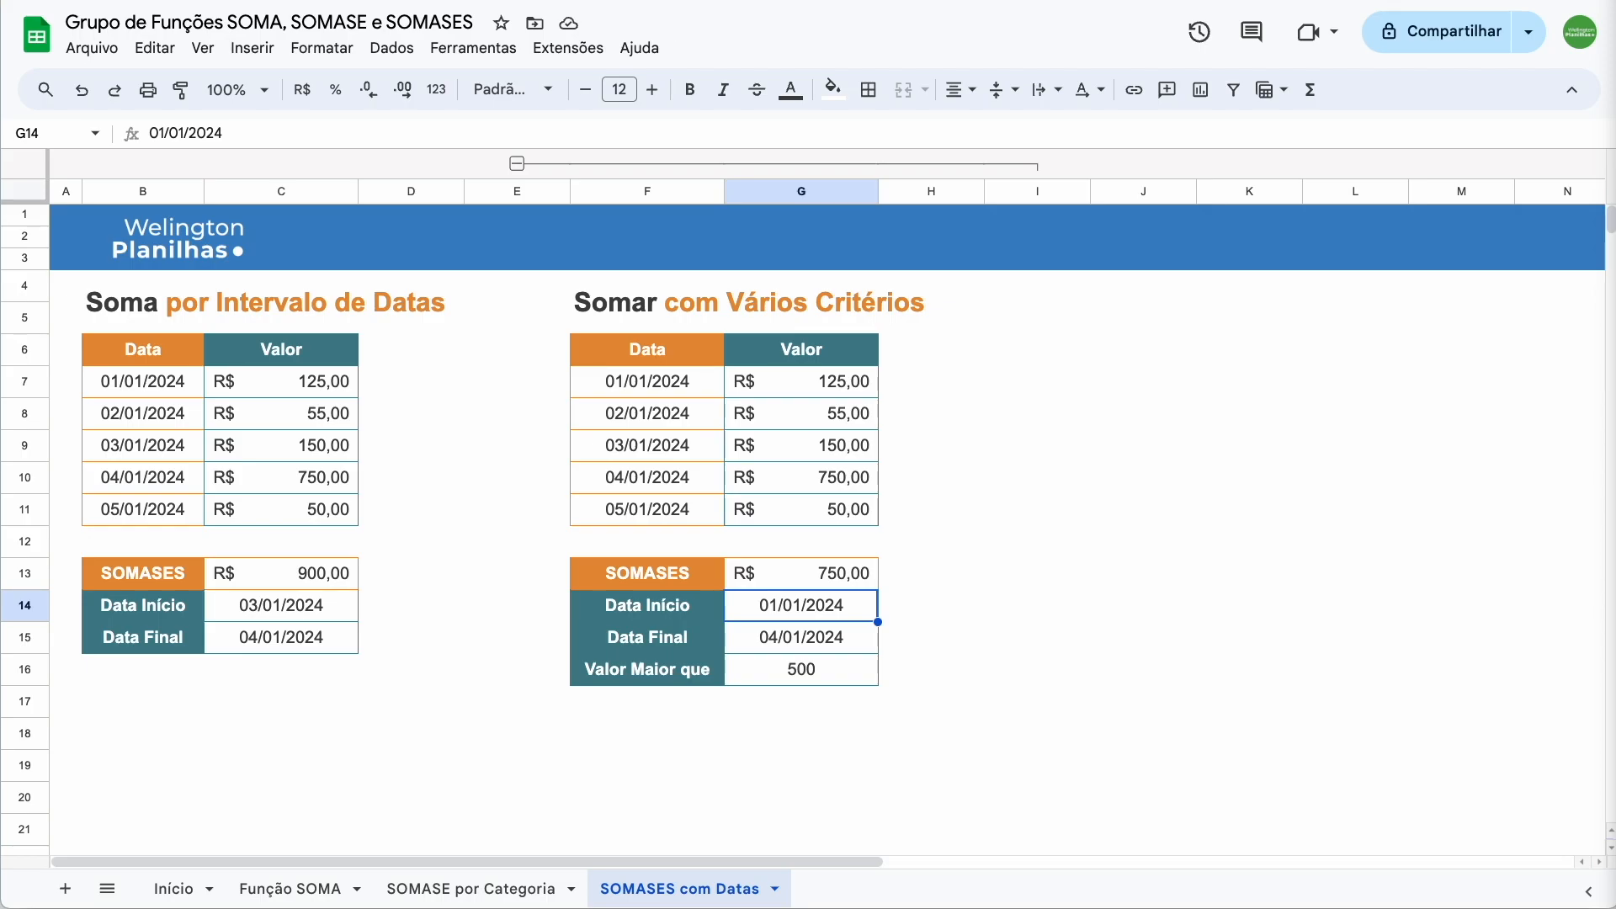
Lower the Valor Maior que threshold in G16 from 500 to 50
left_click(770, 670)
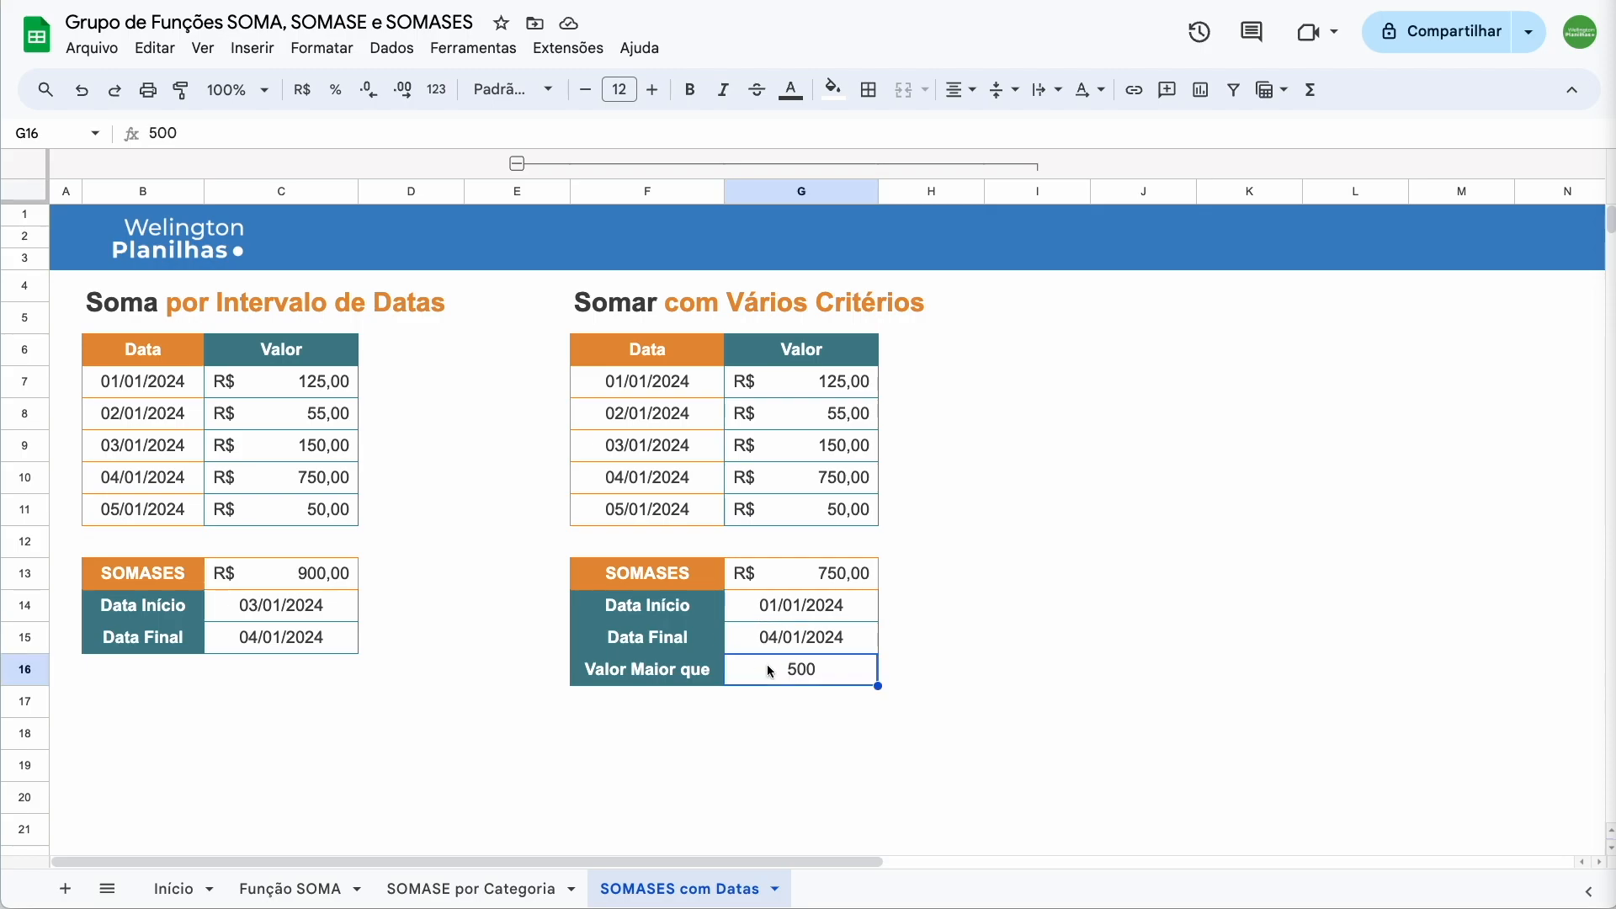
type("50")
key("Return")
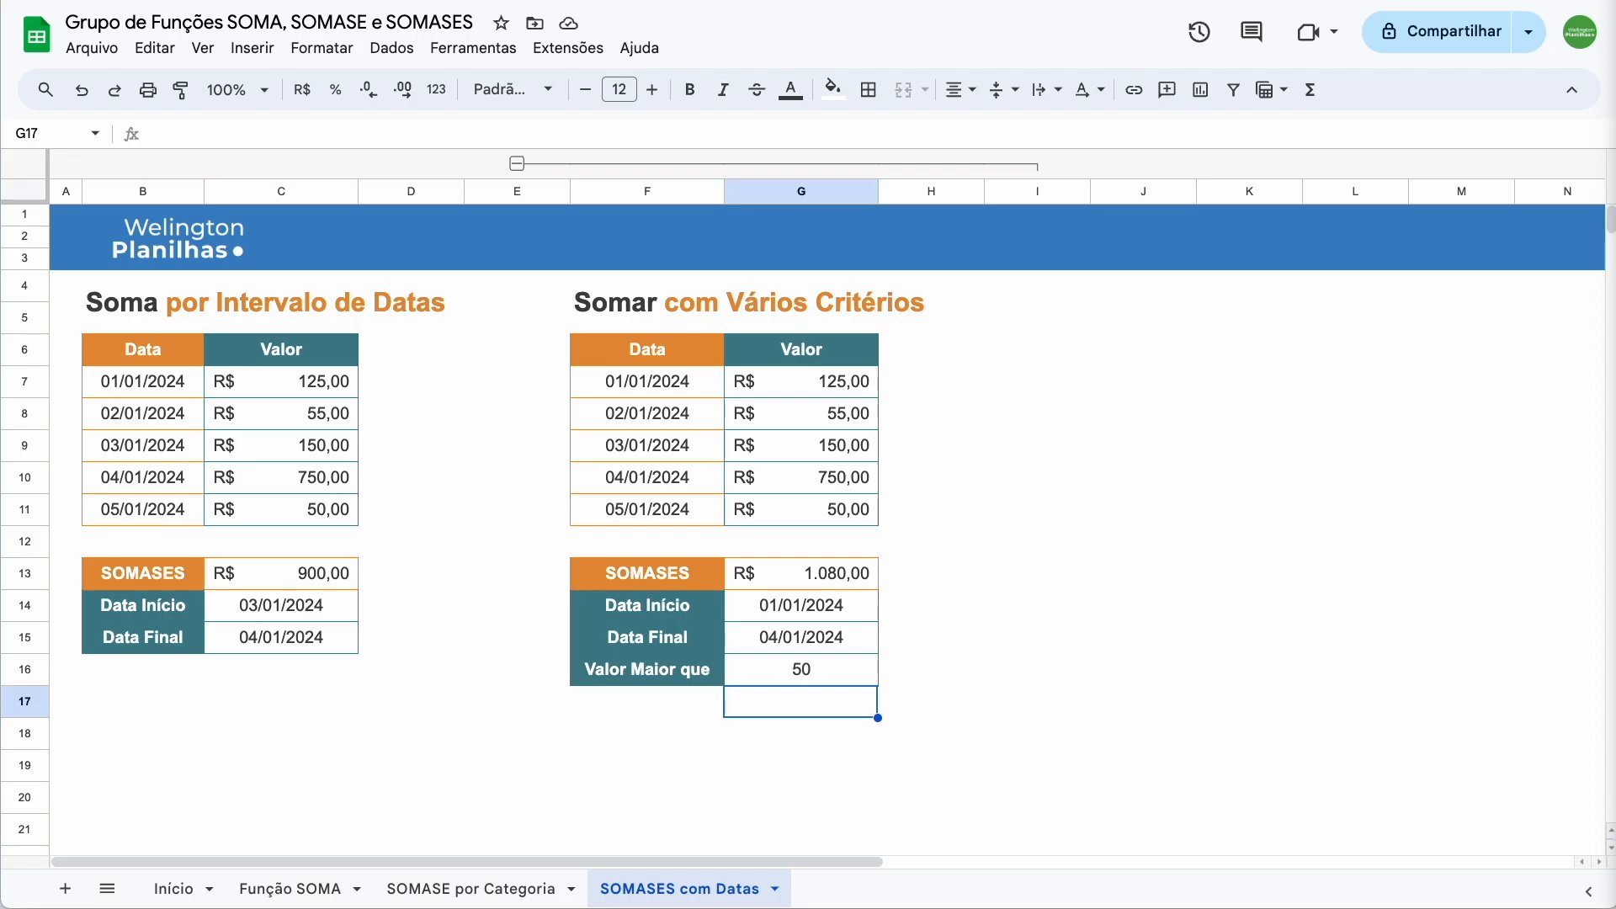
Set the date range to 02/01/2024–03/01/2024 with the G14 and G15 date pickers, giving R$ 205,00
left_click(770, 609)
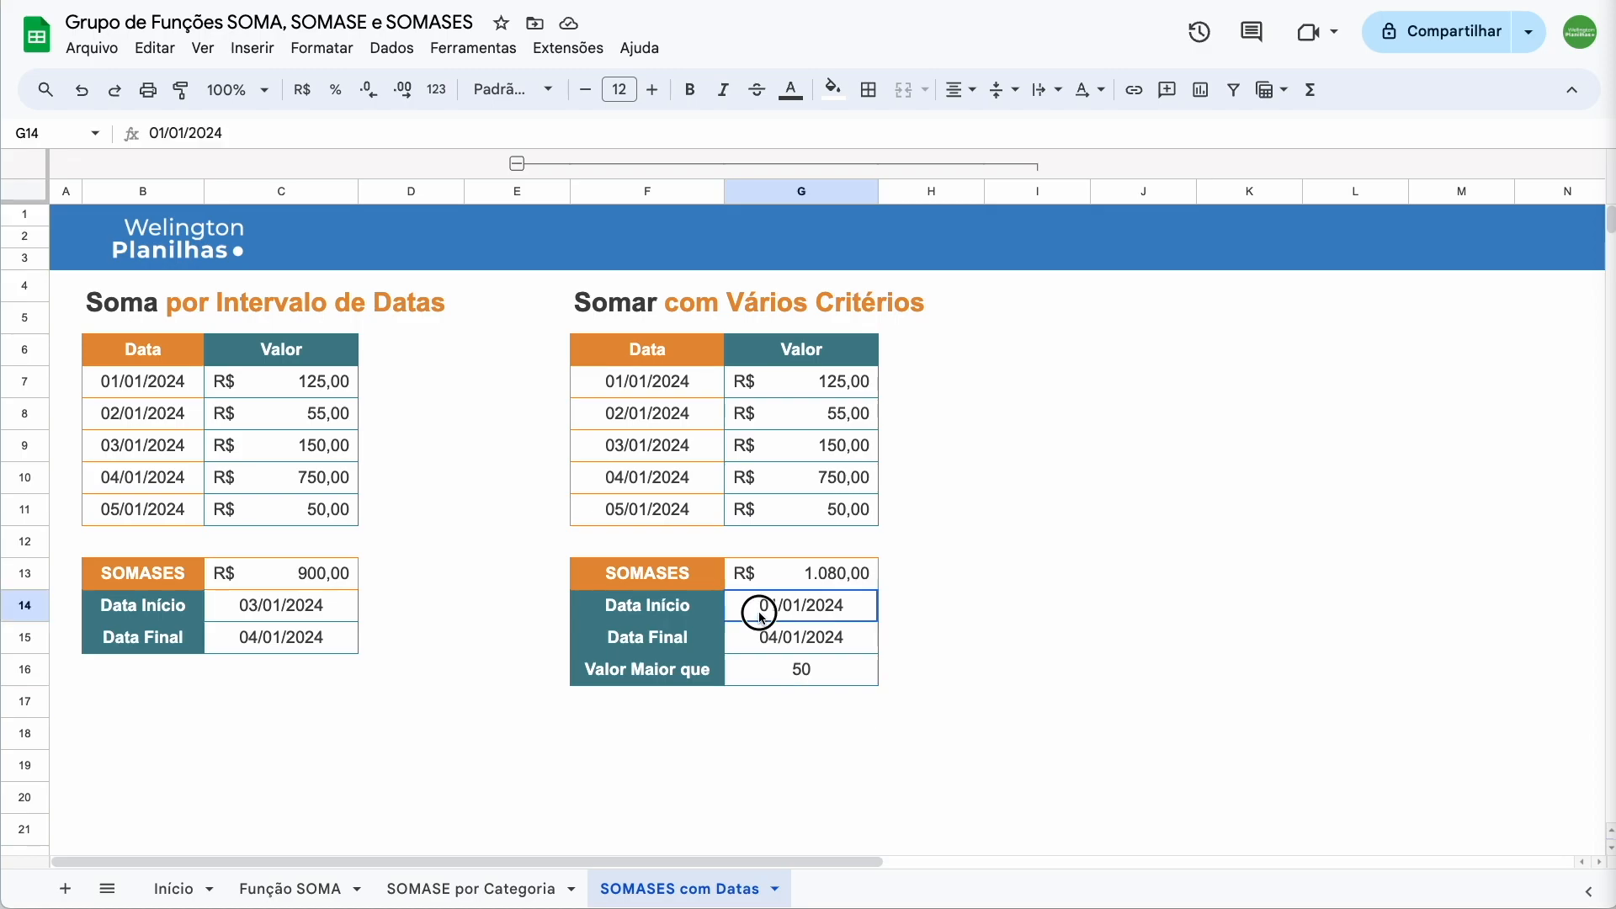
double_click(770, 610)
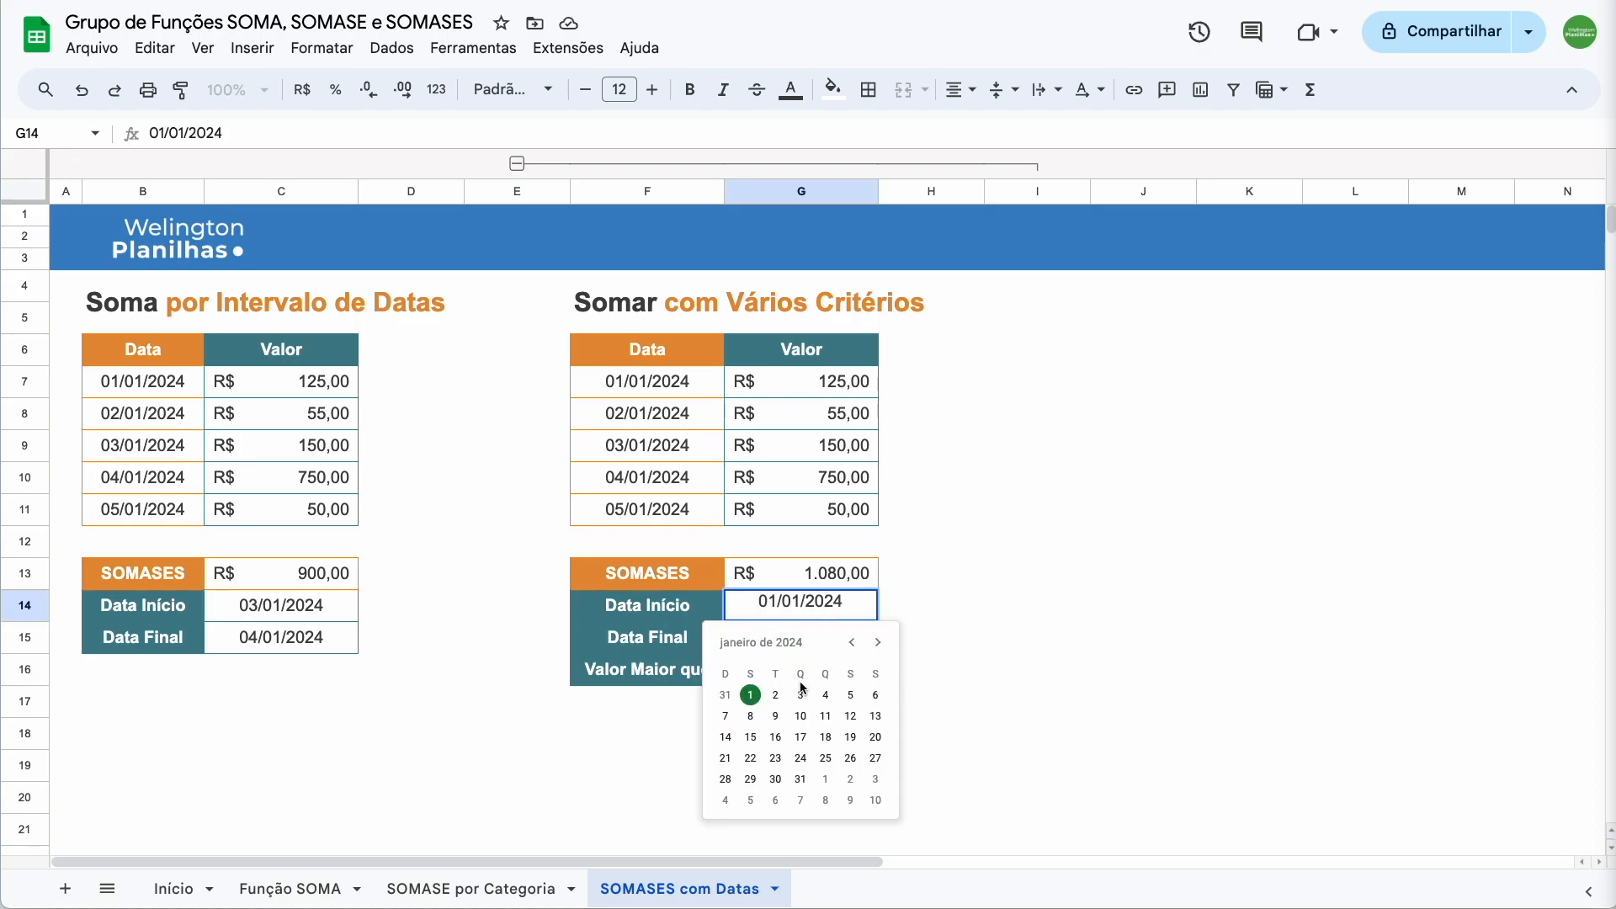
left_click(796, 685)
double_click(798, 639)
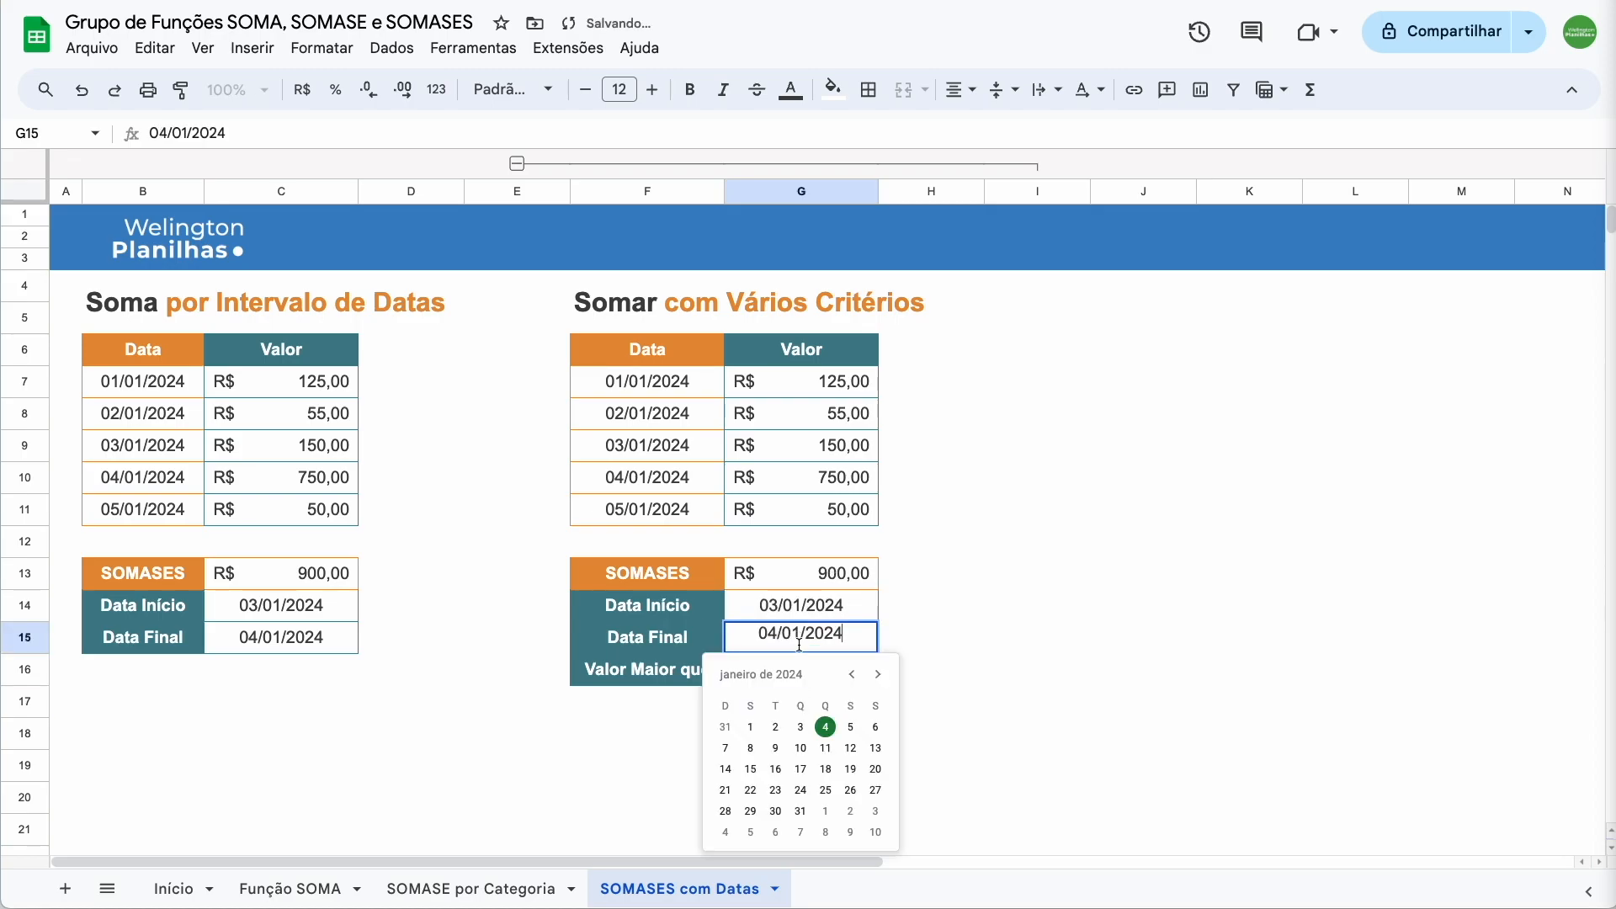
left_click(802, 727)
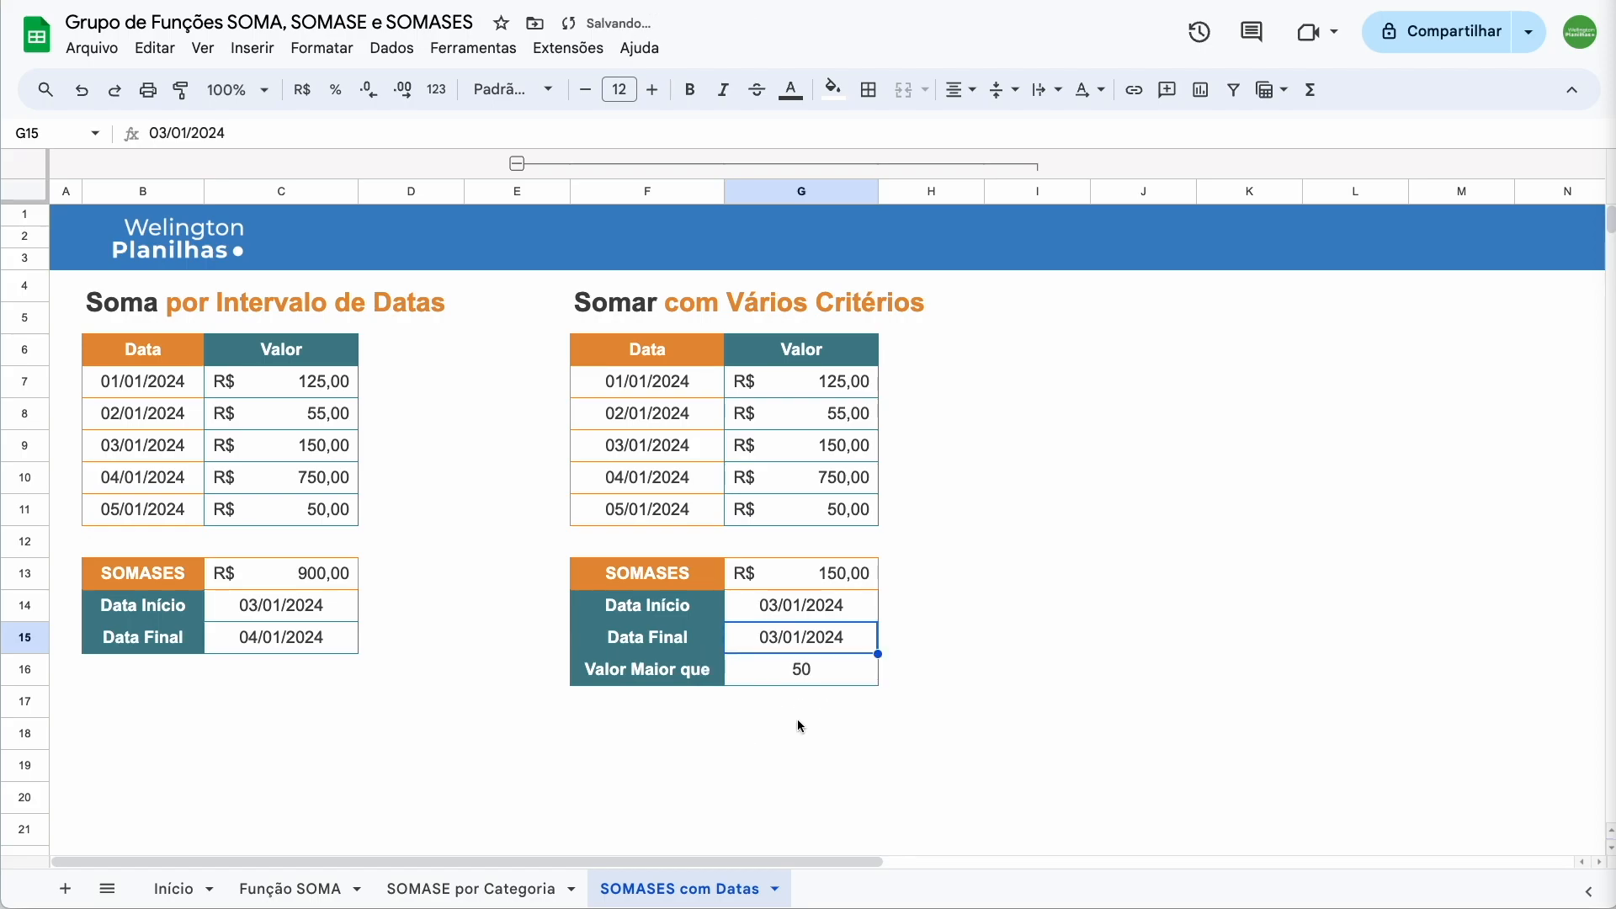
left_click(788, 714)
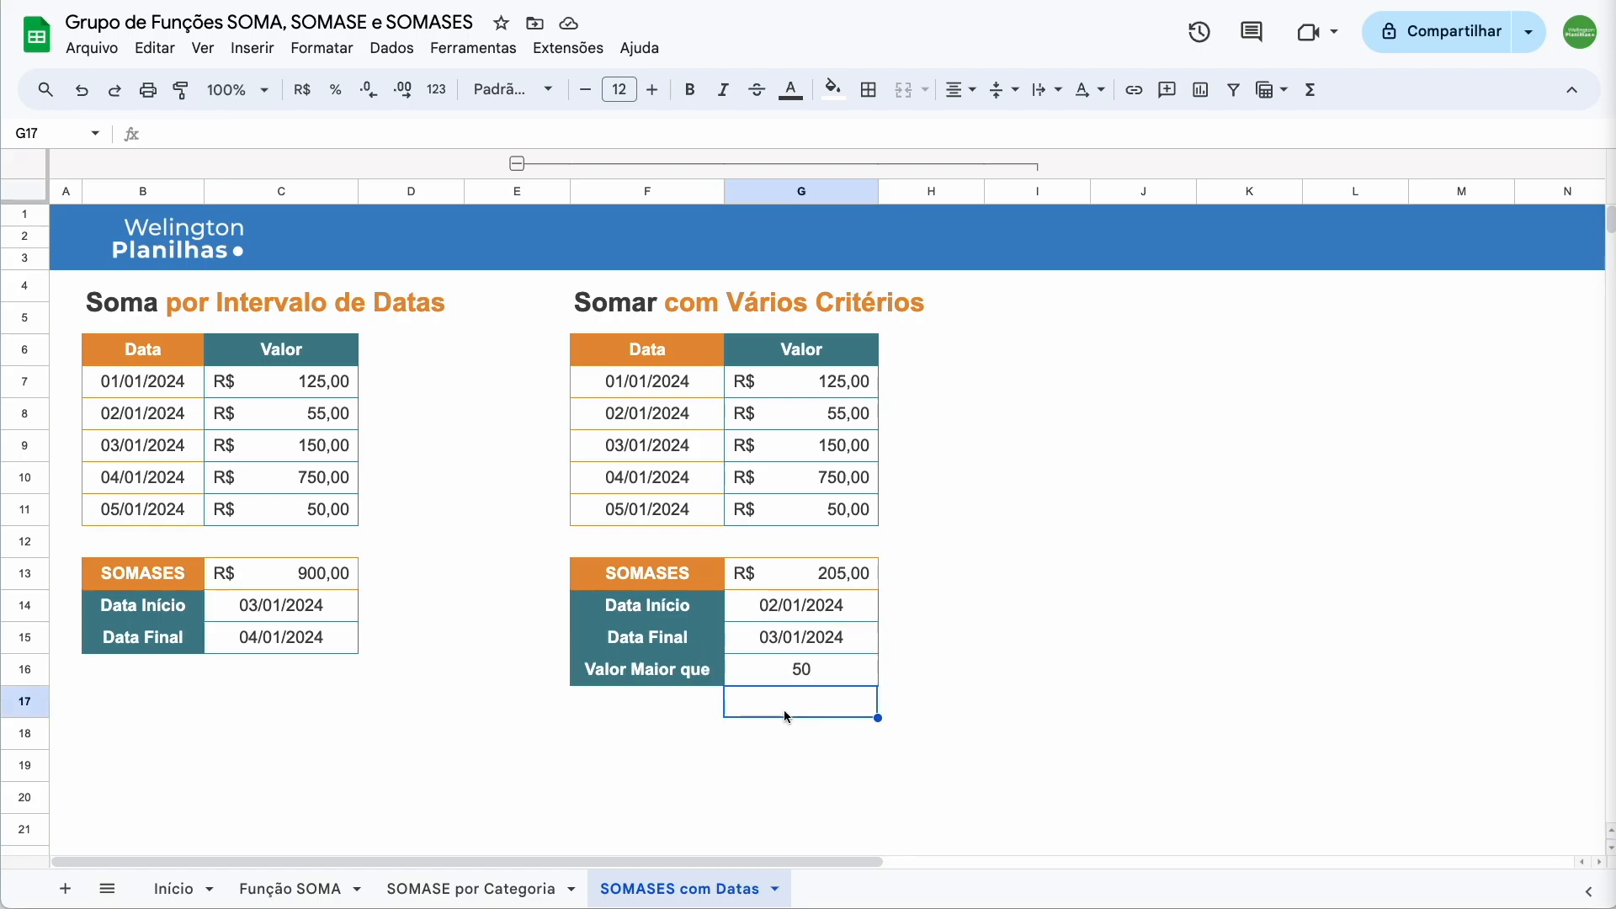